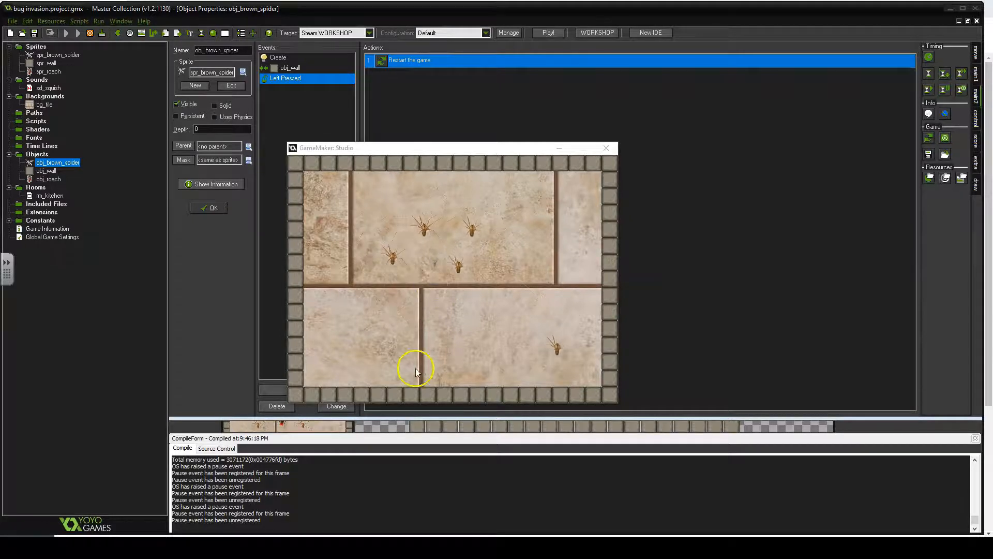
# - Play-test the running game by clicking on the bugs, then close the game window
pyautogui.click(419, 251)
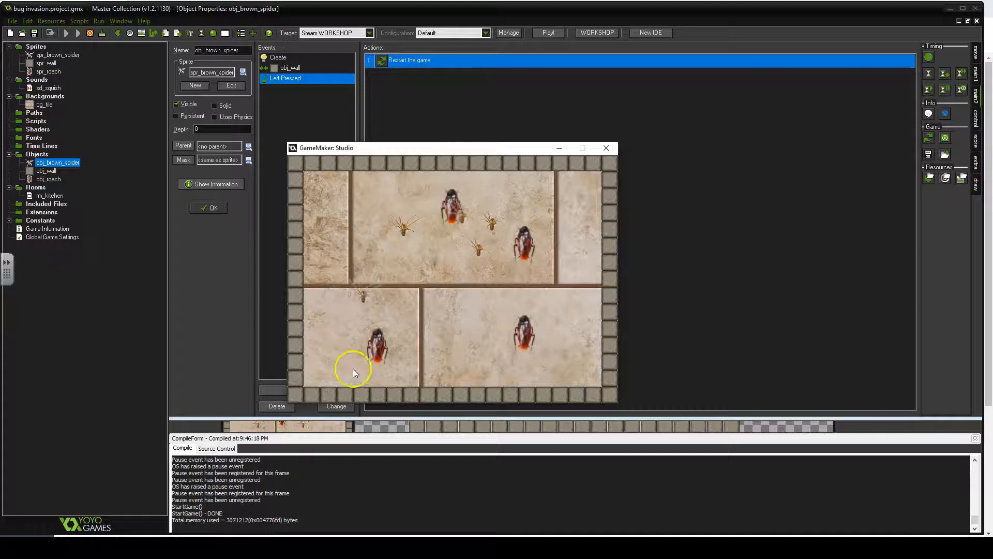
pyautogui.click(368, 304)
pyautogui.click(511, 264)
pyautogui.click(543, 196)
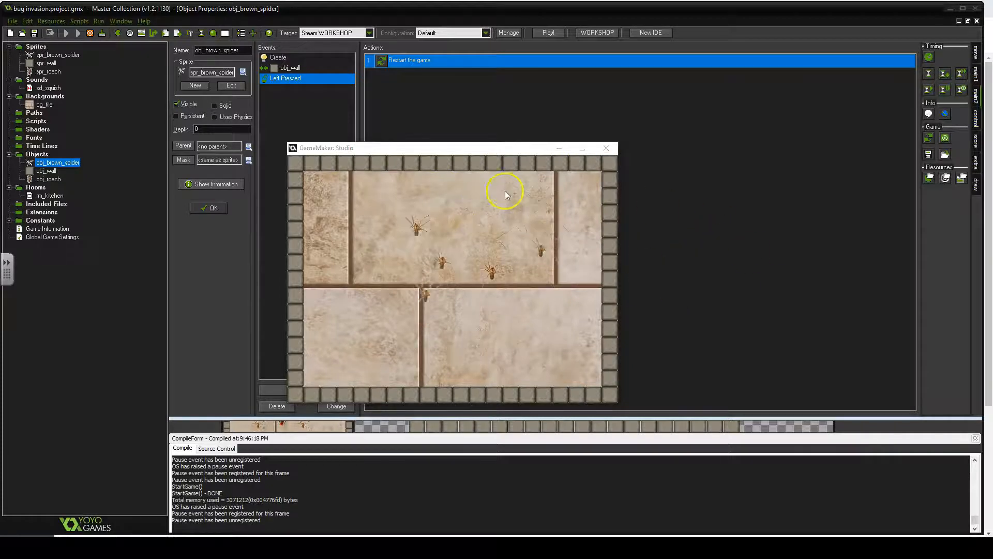
pyautogui.moveTo(494, 150); pyautogui.dragTo(521, 151)
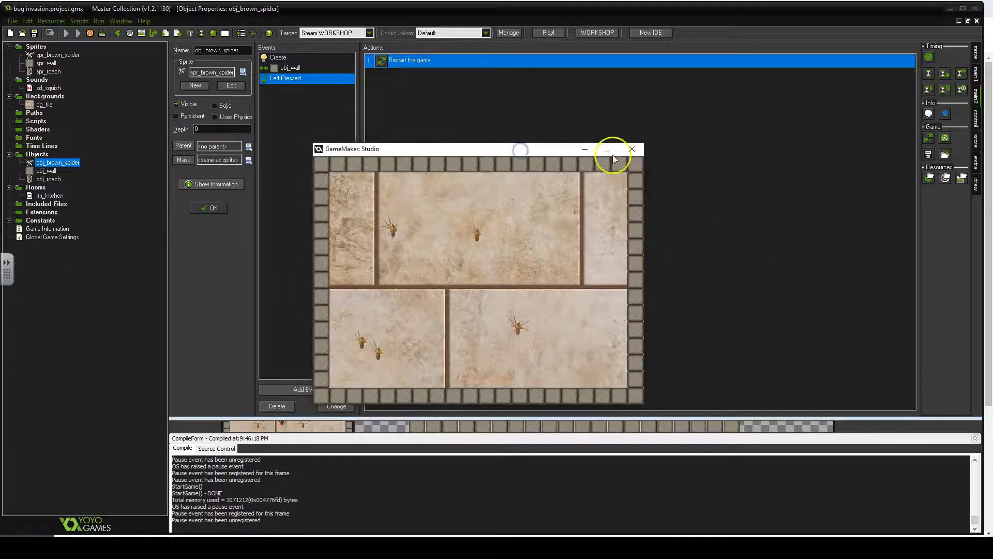
pyautogui.click(634, 153)
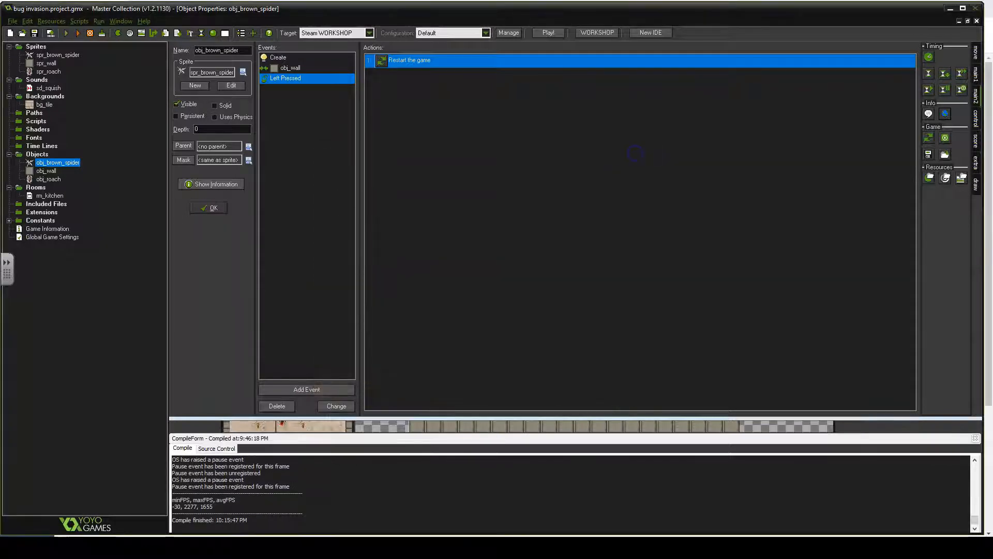
# - Create a new sprite resource in the Sprites folder
pyautogui.click(52, 72)
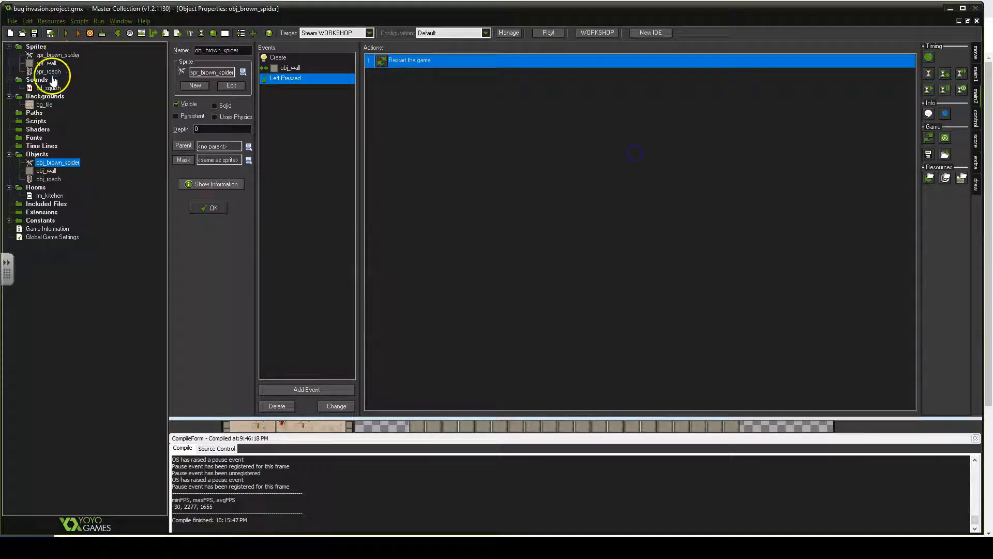
pyautogui.rightClick(36, 47)
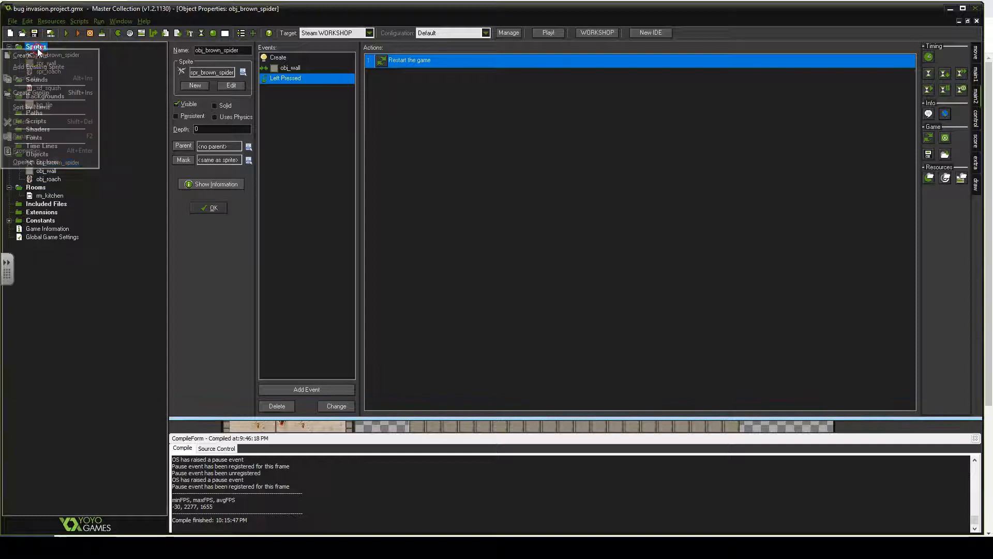
pyautogui.click(44, 57)
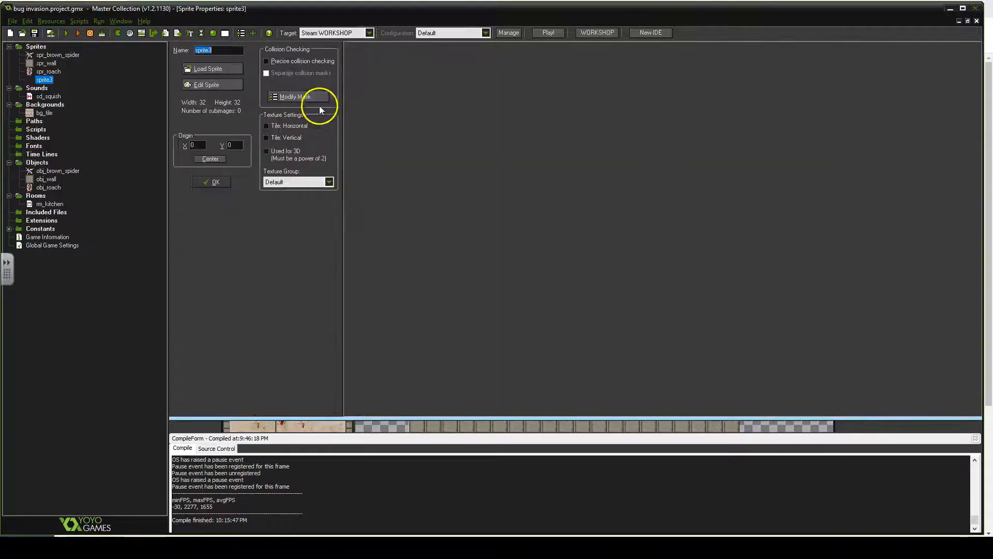
# - Load the image spr_scorpion_0.jpg from Downloads into the new sprite
pyautogui.click(189, 68)
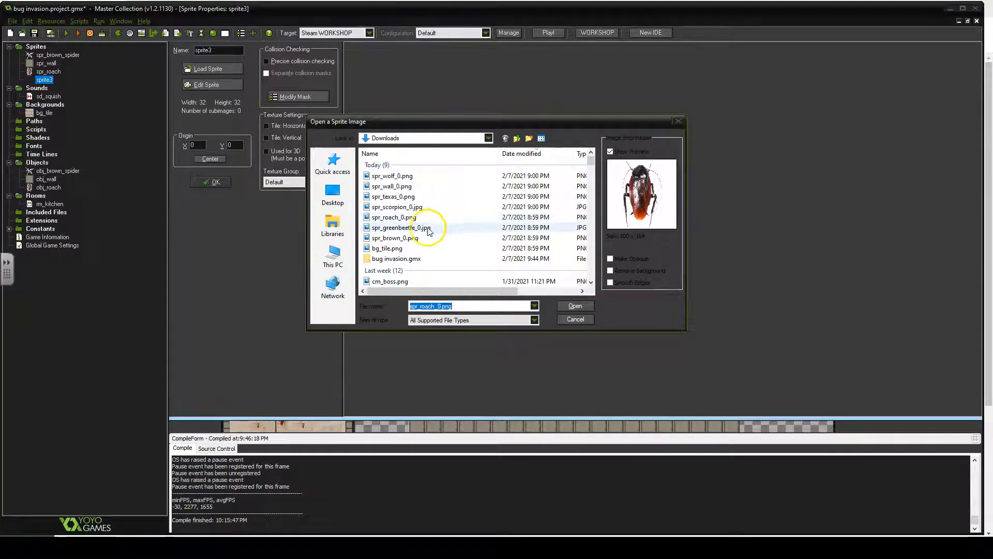
pyautogui.doubleClick(398, 209)
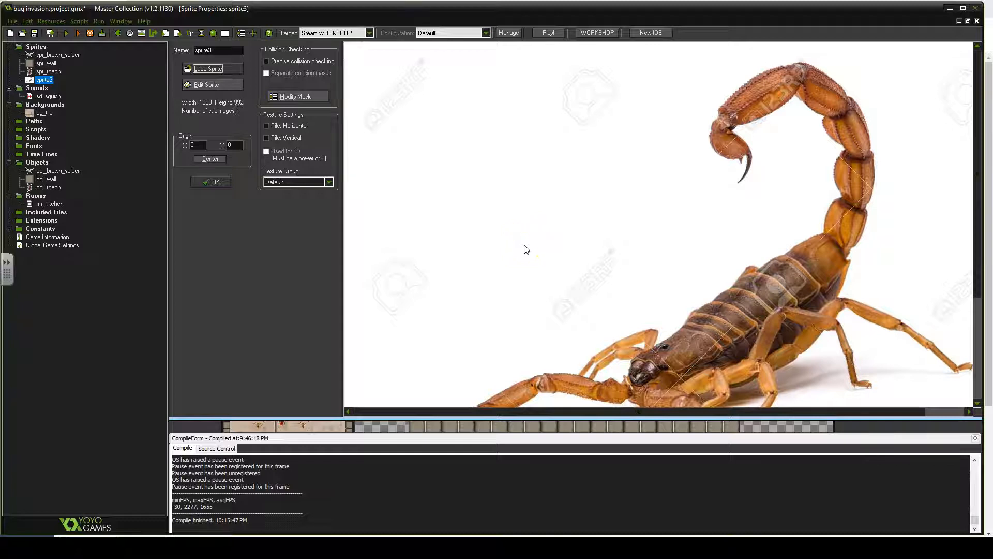
pyautogui.click(505, 236)
# - Open the sprite in the sprite editor and scale the image to 25 percent
pyautogui.click(227, 84)
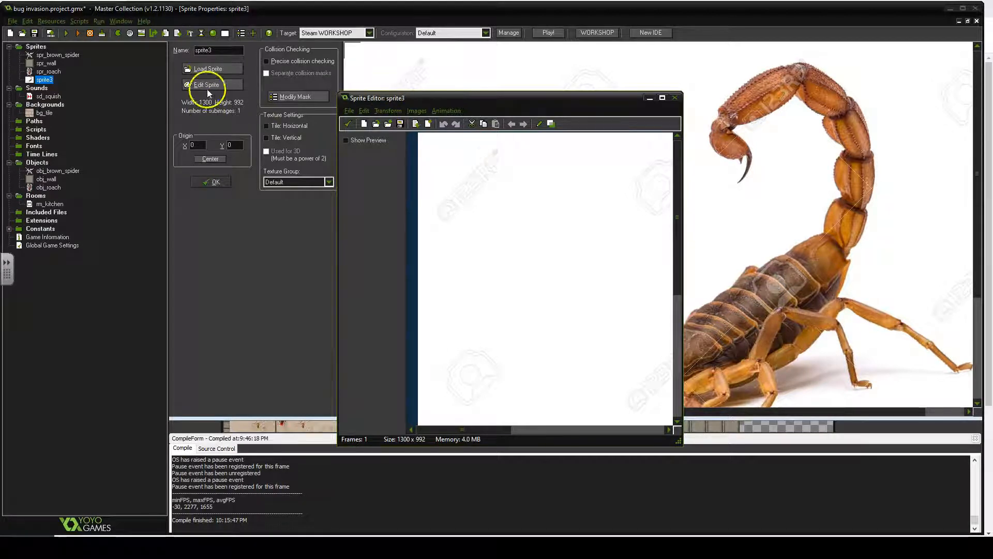
pyautogui.click(388, 111)
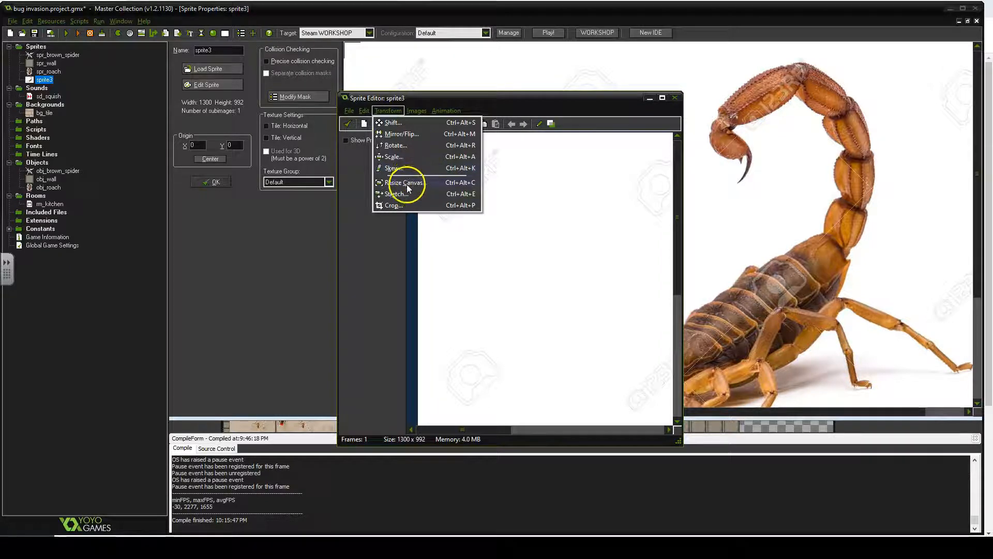
pyautogui.click(394, 157)
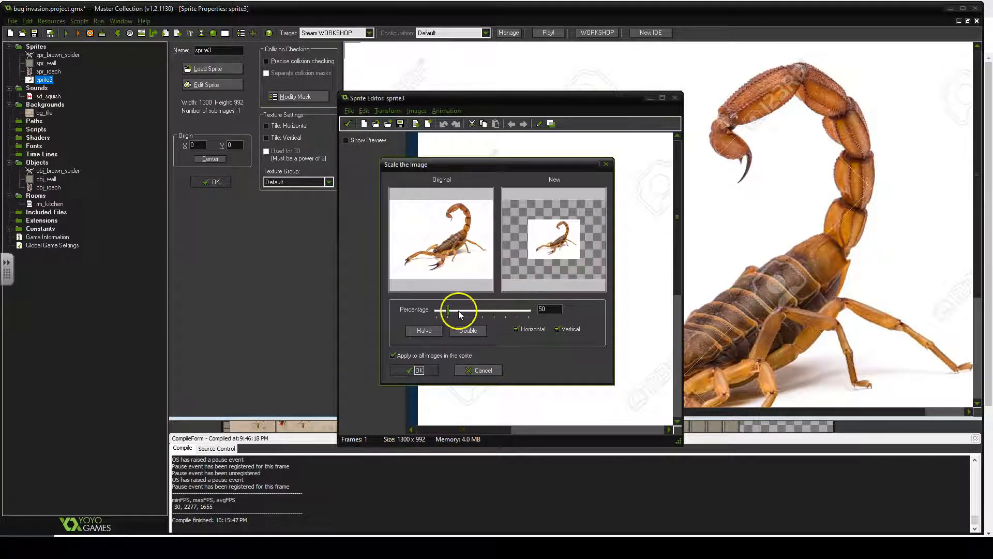
pyautogui.doubleClick(551, 310)
pyautogui.write('25')
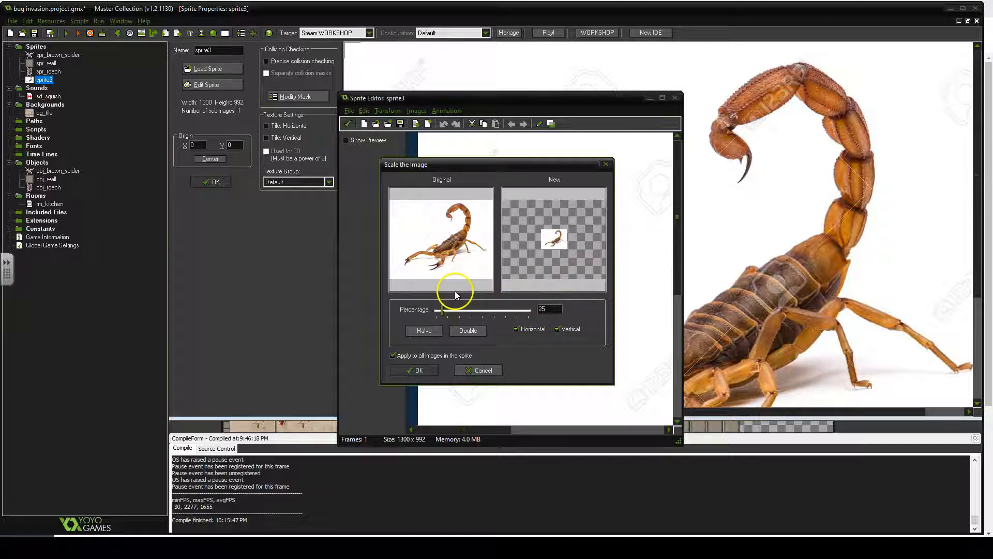
pyautogui.press('Return')
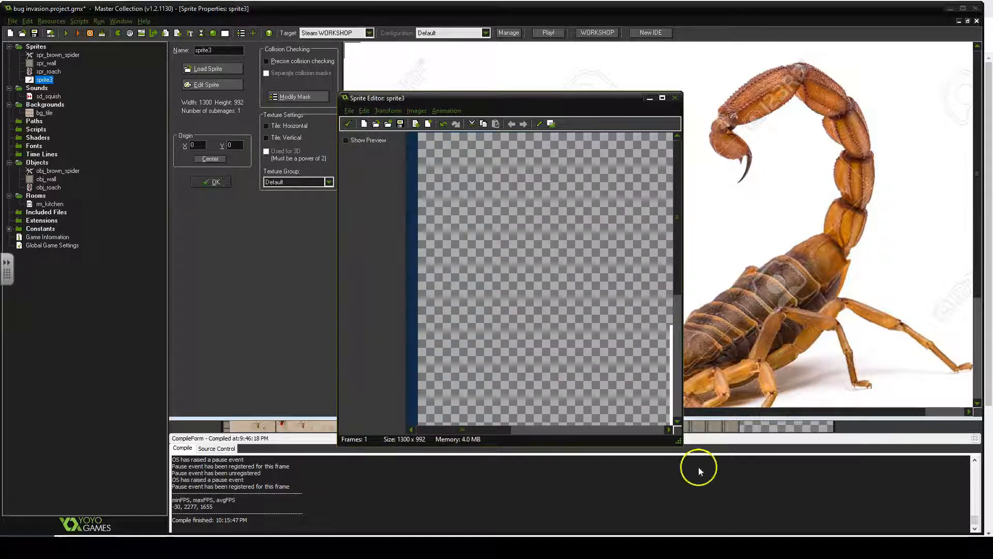
# - Crop the scaled sprite image down to its content
pyautogui.moveTo(679, 441); pyautogui.dragTo(880, 512)
pyautogui.moveTo(739, 98); pyautogui.dragTo(633, 70)
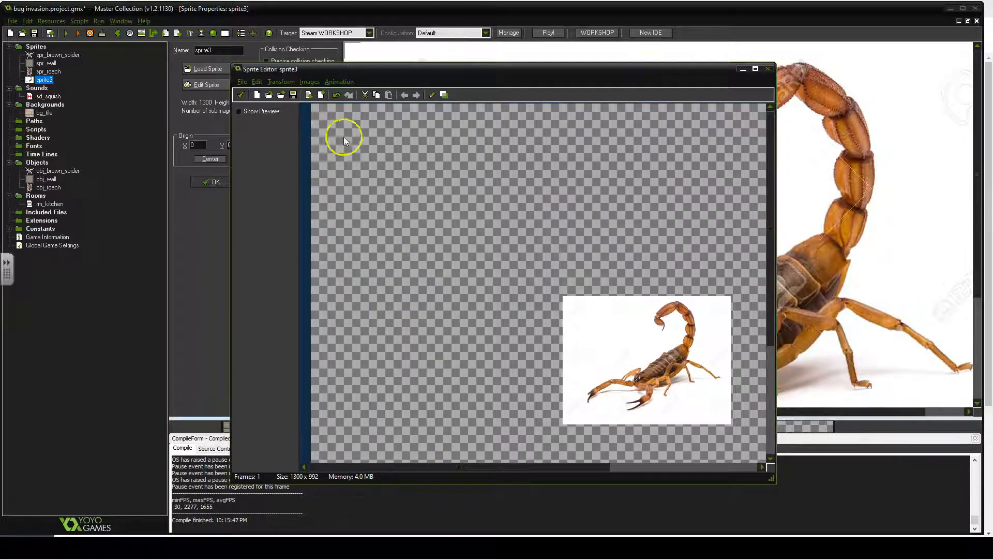
pyautogui.click(308, 82)
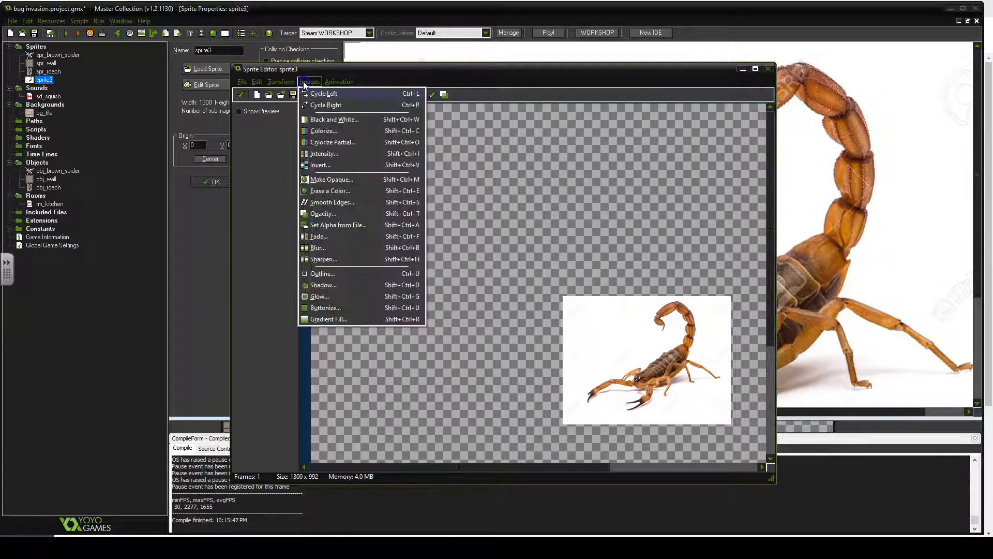
pyautogui.moveTo(295, 81)
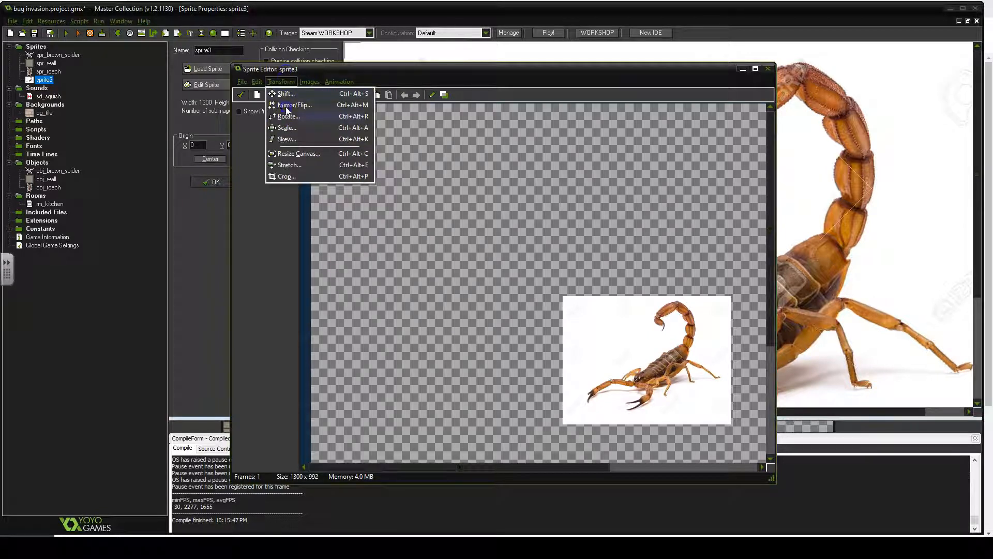
pyautogui.click(290, 177)
pyautogui.click(467, 295)
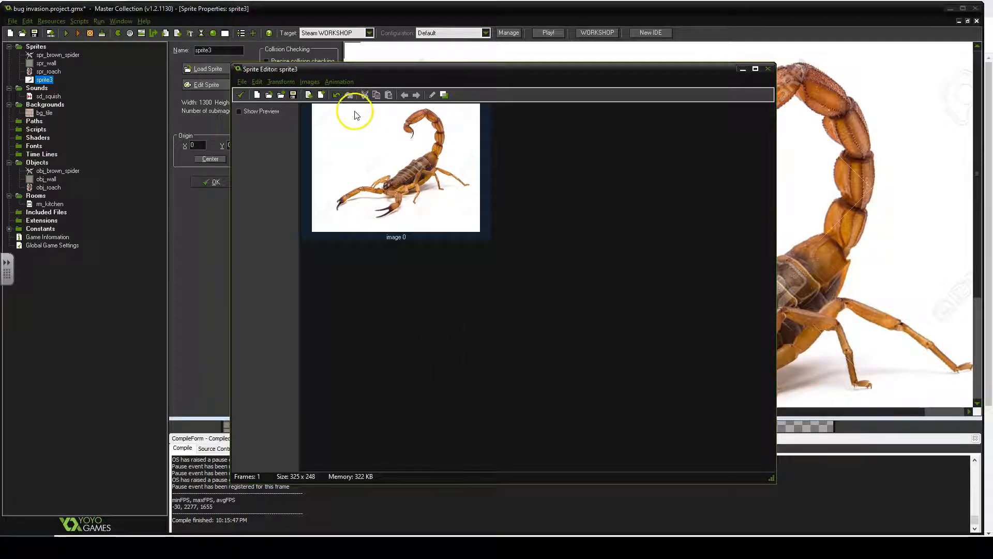
# - Erase the white background color from the sprite with a tolerance of 74
pyautogui.click(313, 83)
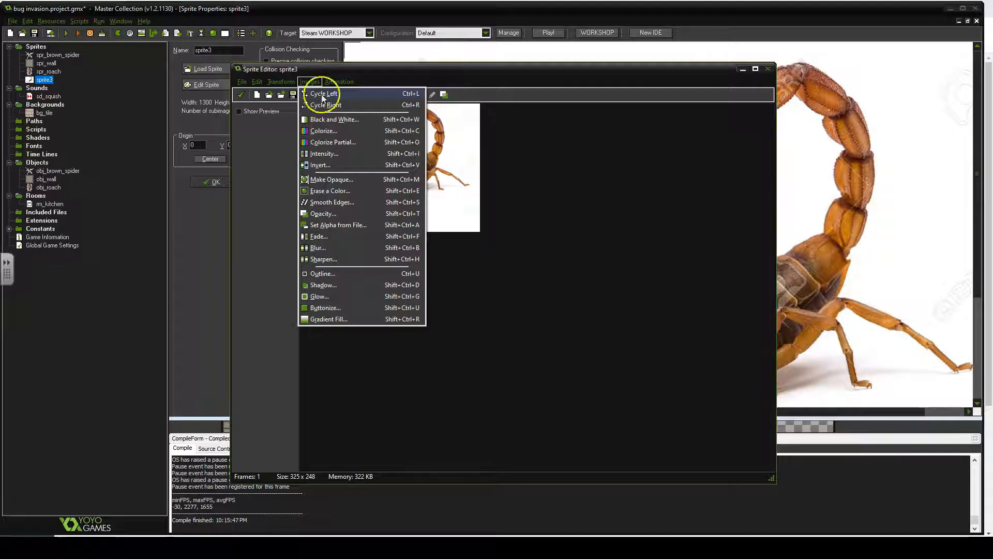
pyautogui.click(359, 191)
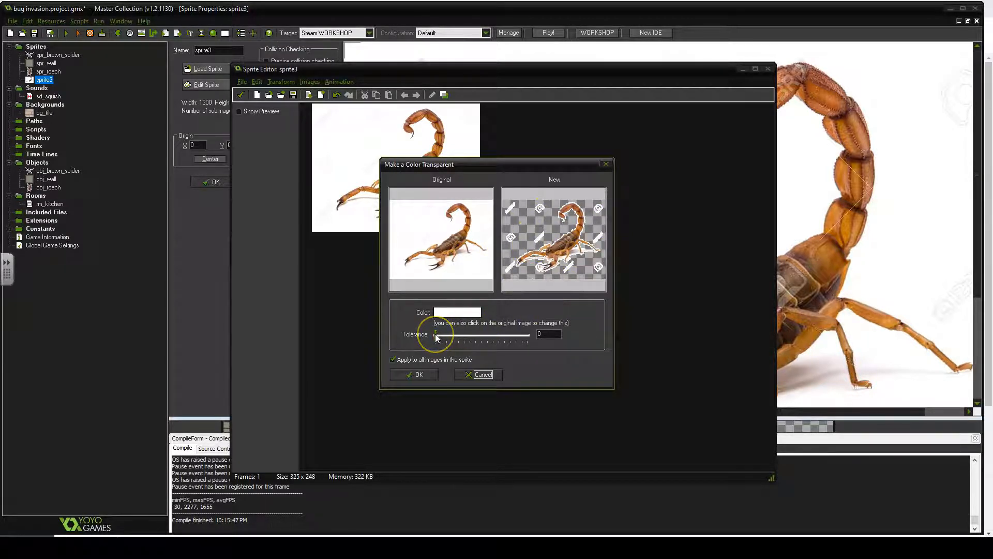
pyautogui.moveTo(436, 336); pyautogui.dragTo(448, 358)
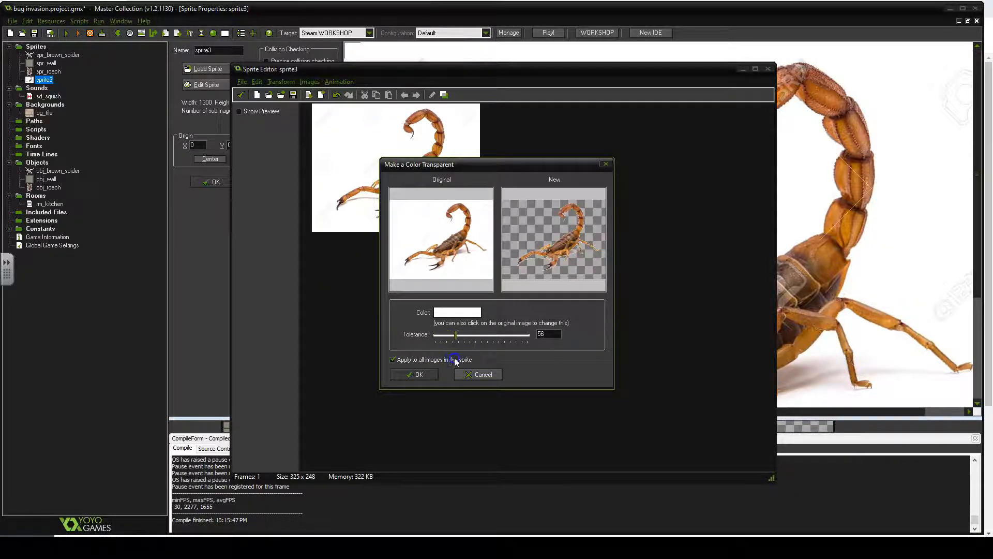
pyautogui.moveTo(465, 359); pyautogui.dragTo(463, 362)
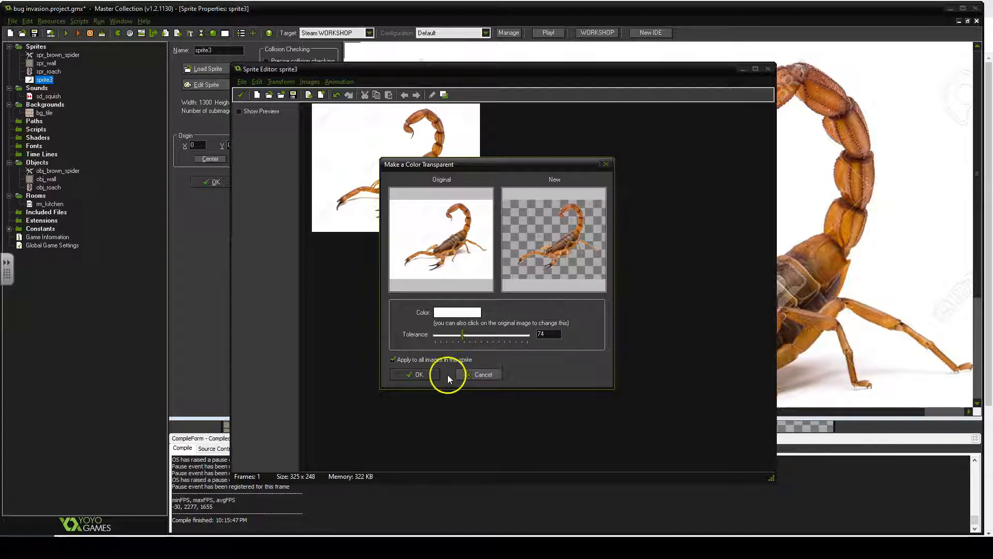
pyautogui.click(420, 374)
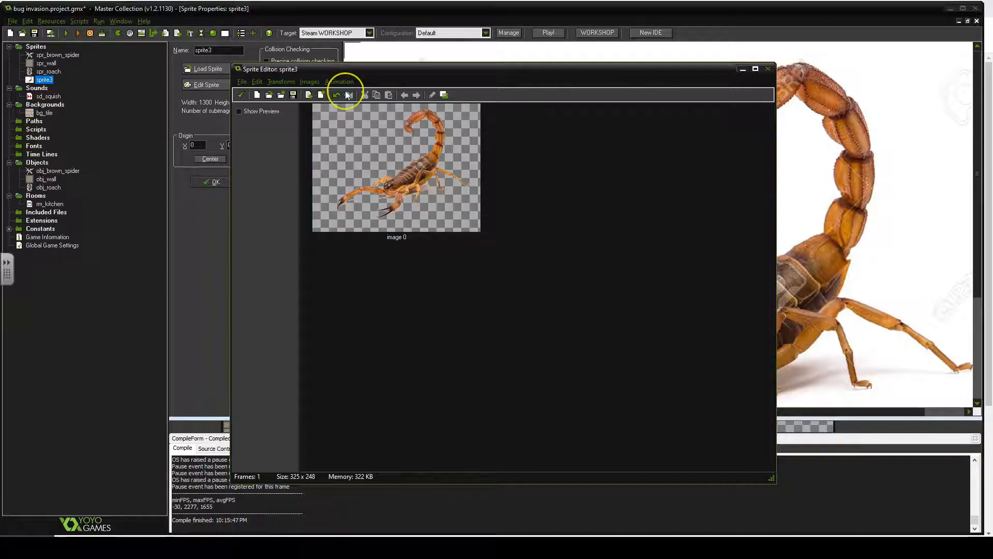
# - Scale the sprite image to 50 percent
pyautogui.click(282, 82)
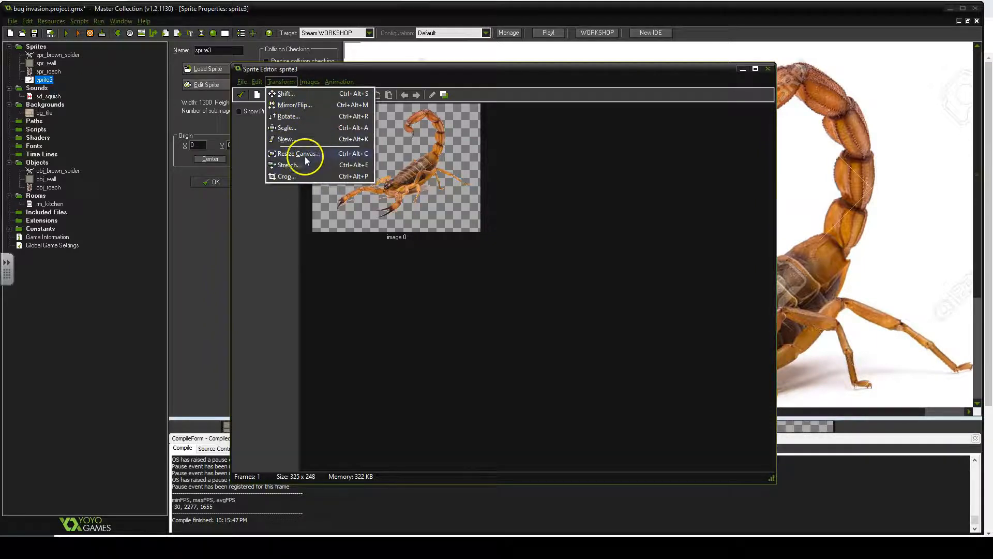
pyautogui.click(287, 128)
pyautogui.doubleClick(556, 312)
pyautogui.write('50')
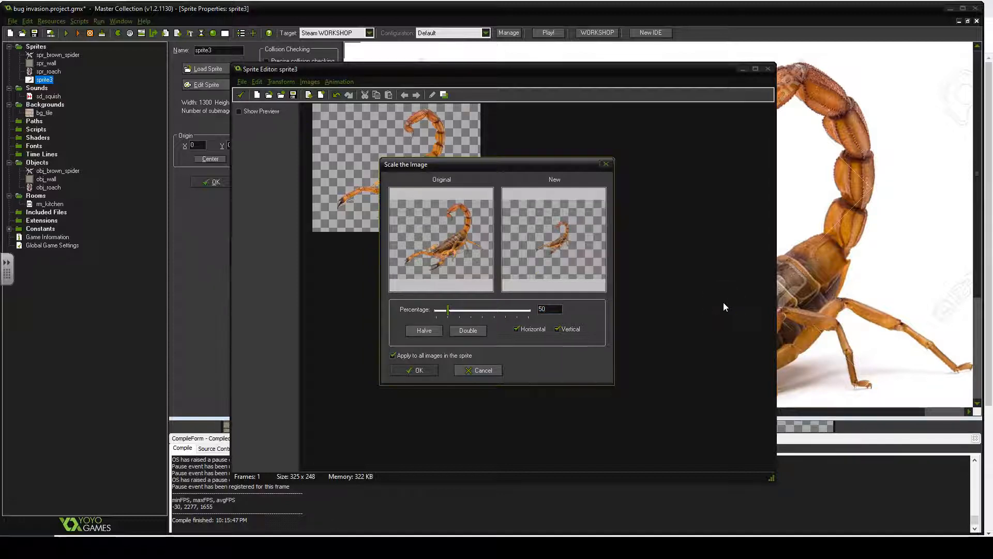
pyautogui.click(414, 370)
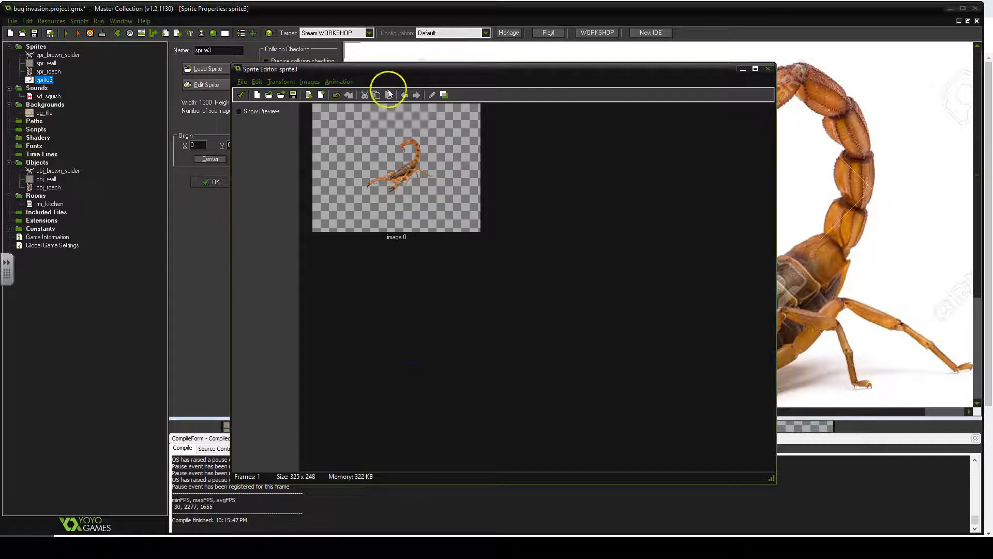
# - Crop the image again with a border size of 0 and close the sprite editor
pyautogui.click(279, 82)
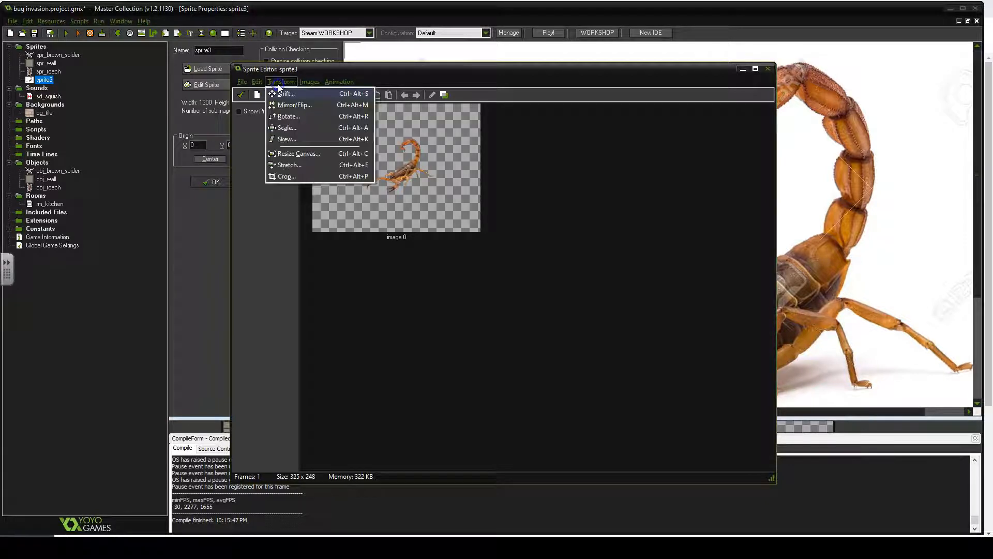
pyautogui.click(284, 176)
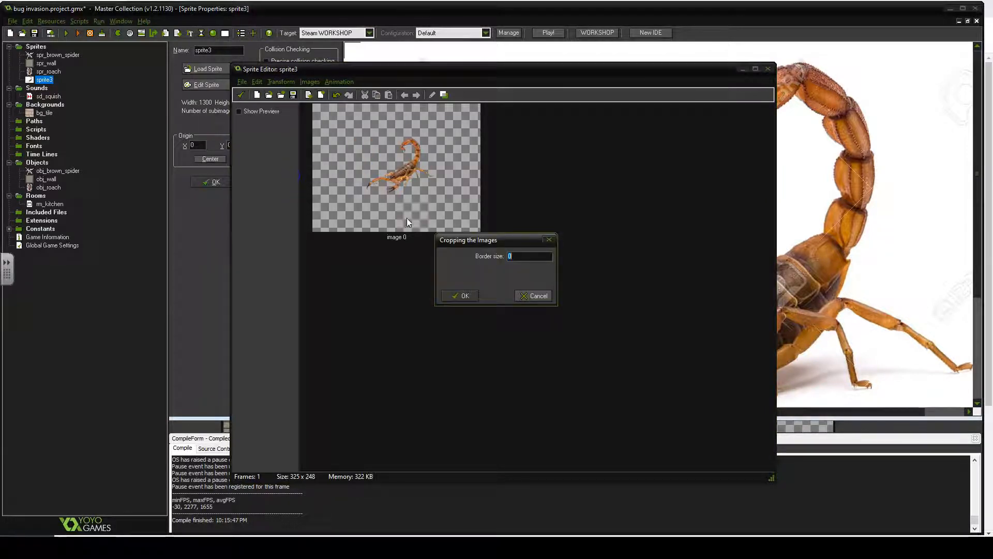
pyautogui.click(463, 293)
pyautogui.click(432, 279)
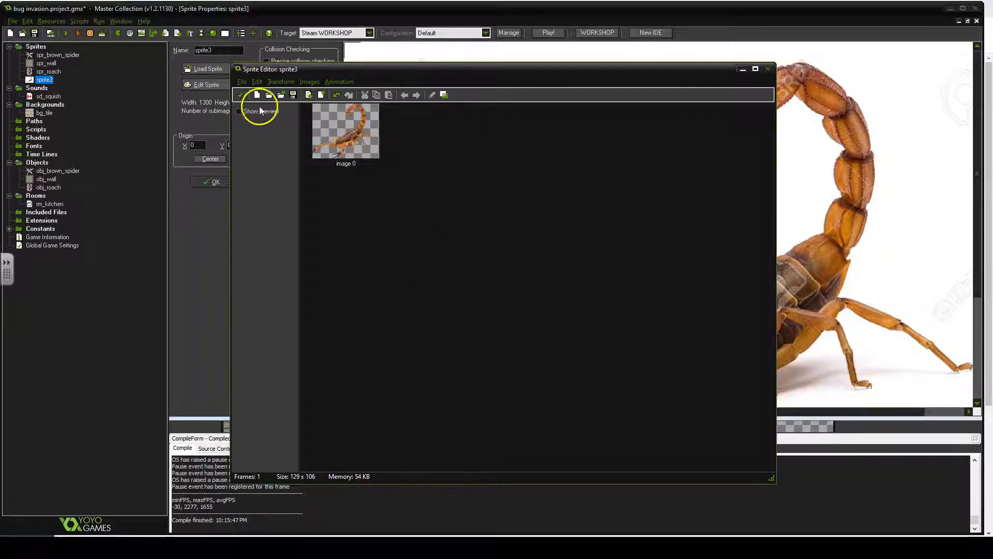
pyautogui.click(246, 96)
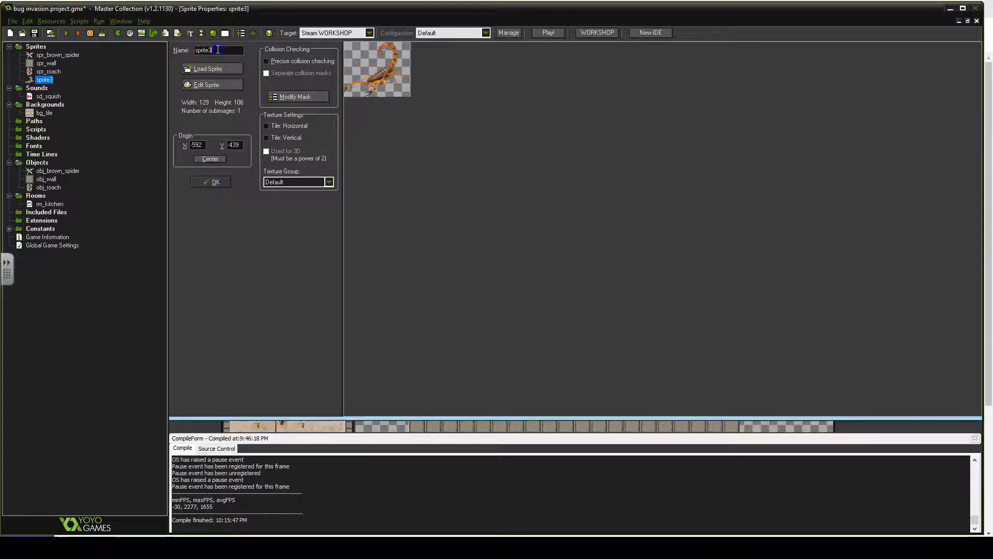
# - Rename the sprite spr_scorpion and confirm the sprite properties
pyautogui.write('spr')
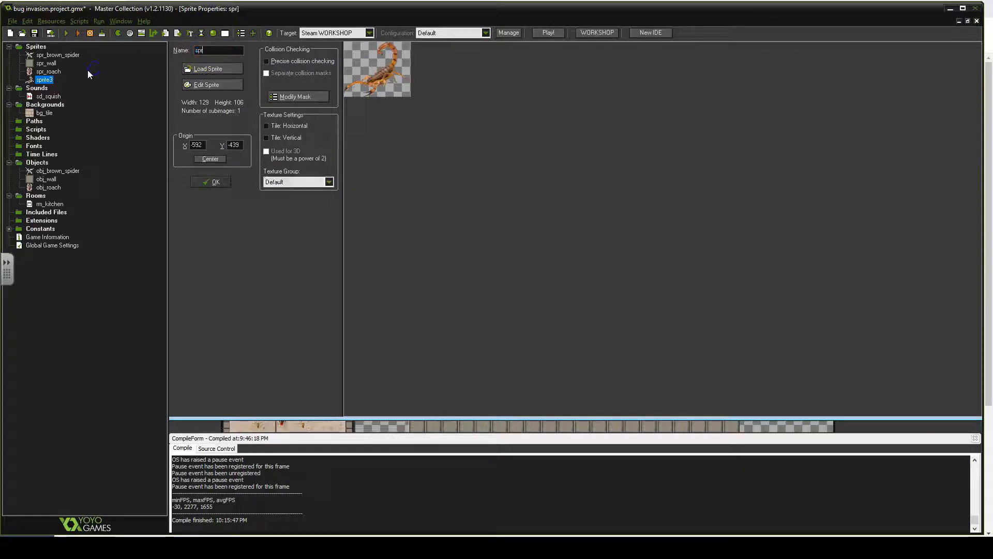
pyautogui.write('_scorpion')
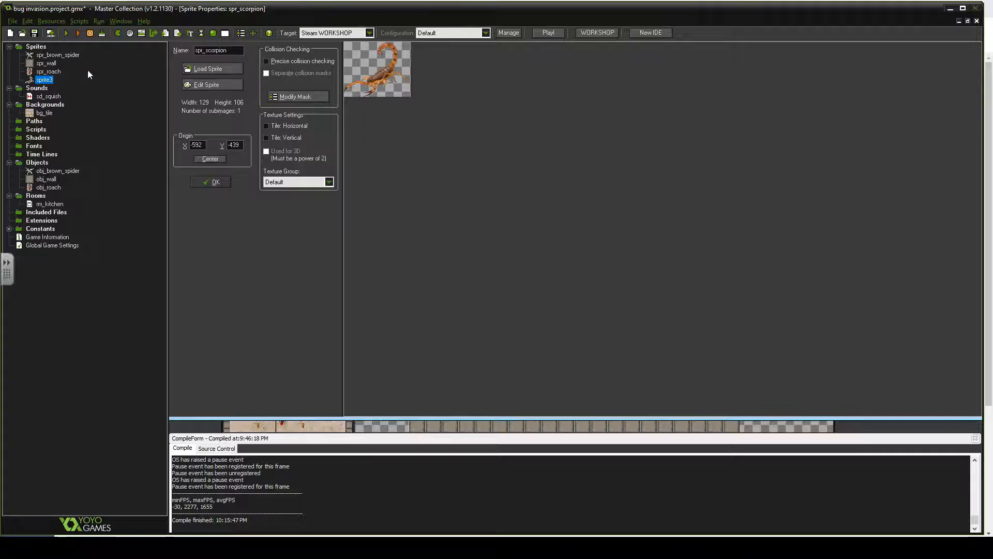
pyautogui.press('Return')
pyautogui.click(153, 92)
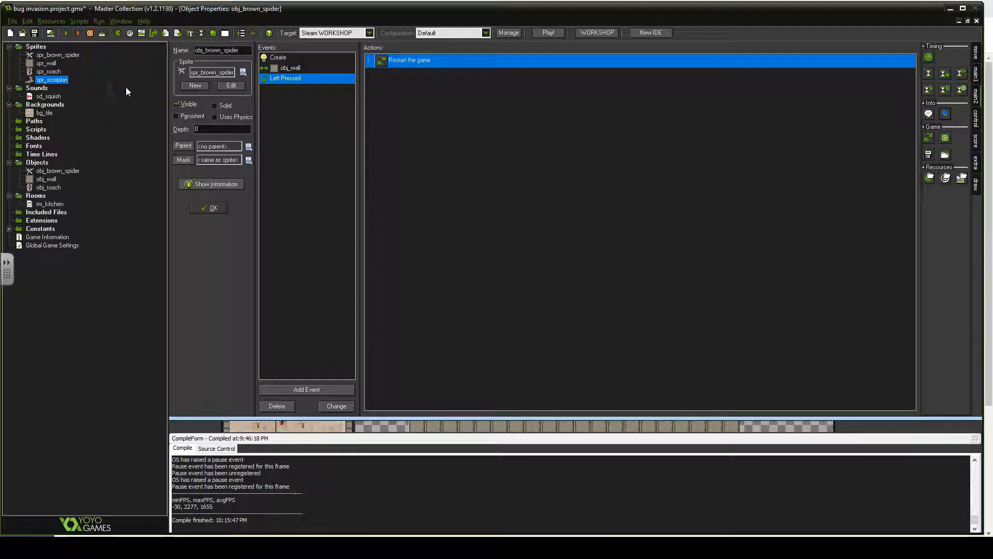
# - Create a new object resource in the Objects folder
pyautogui.click(43, 164)
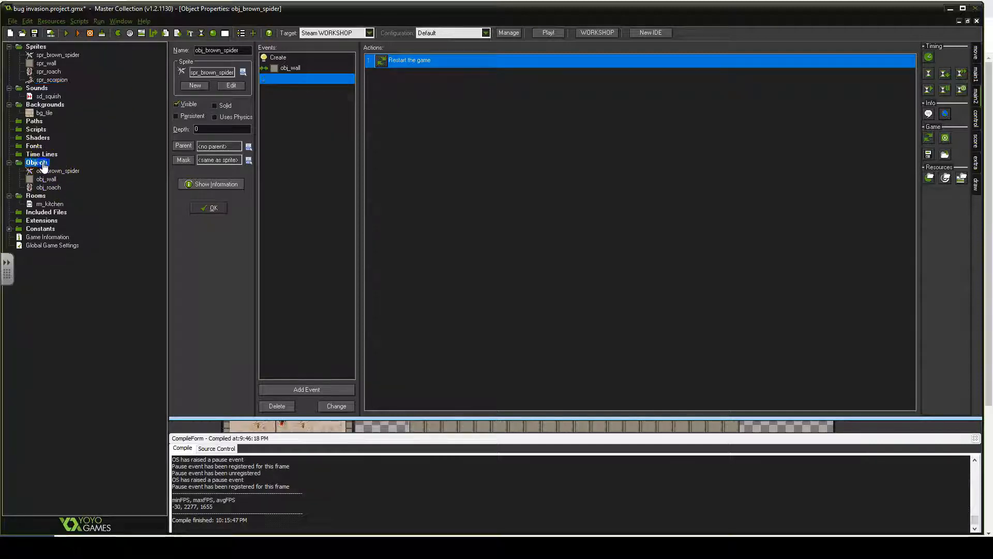
pyautogui.rightClick(43, 164)
pyautogui.click(47, 169)
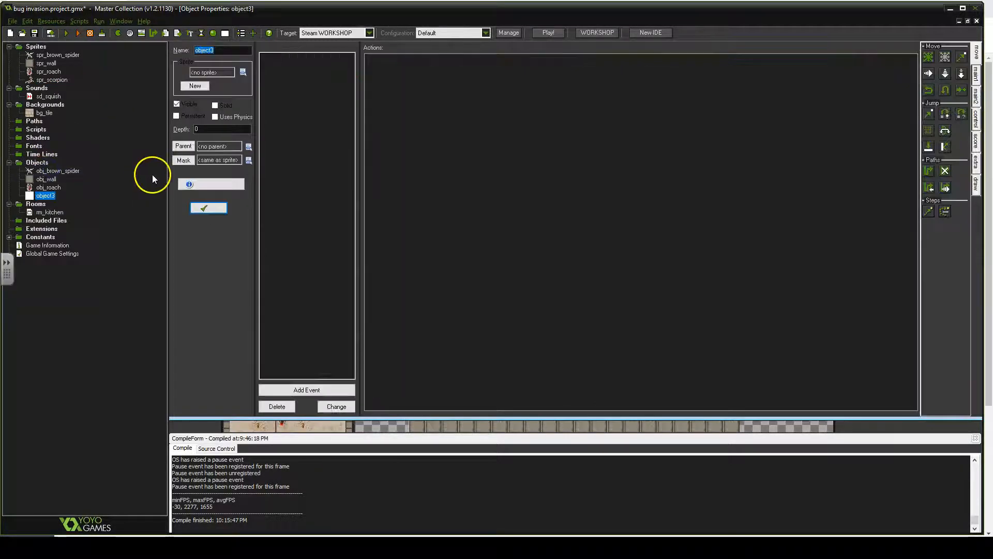
# - Name the new object spr_scorpion and assign it the spr_scorpion sprite
pyautogui.write('spr_')
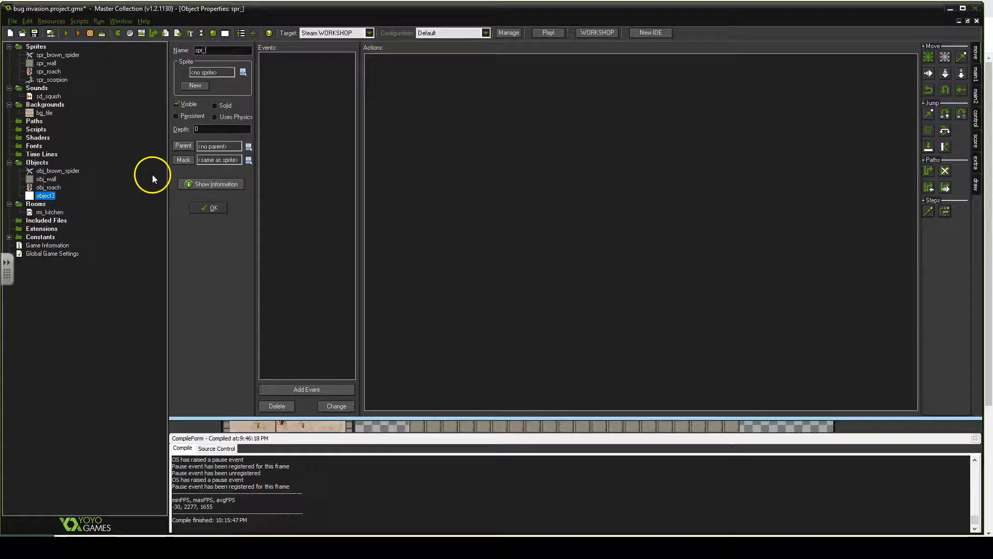
pyautogui.write('scorpion')
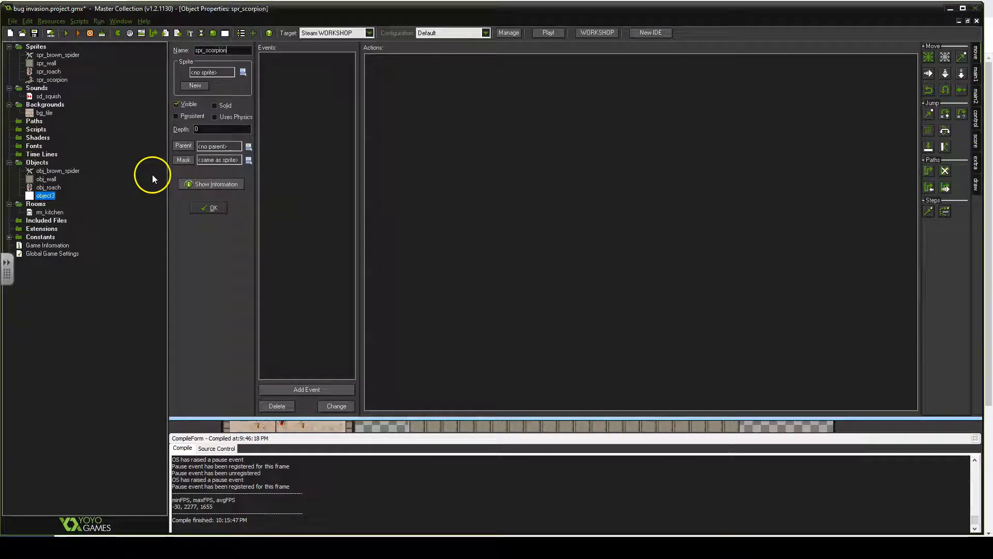
pyautogui.click(243, 72)
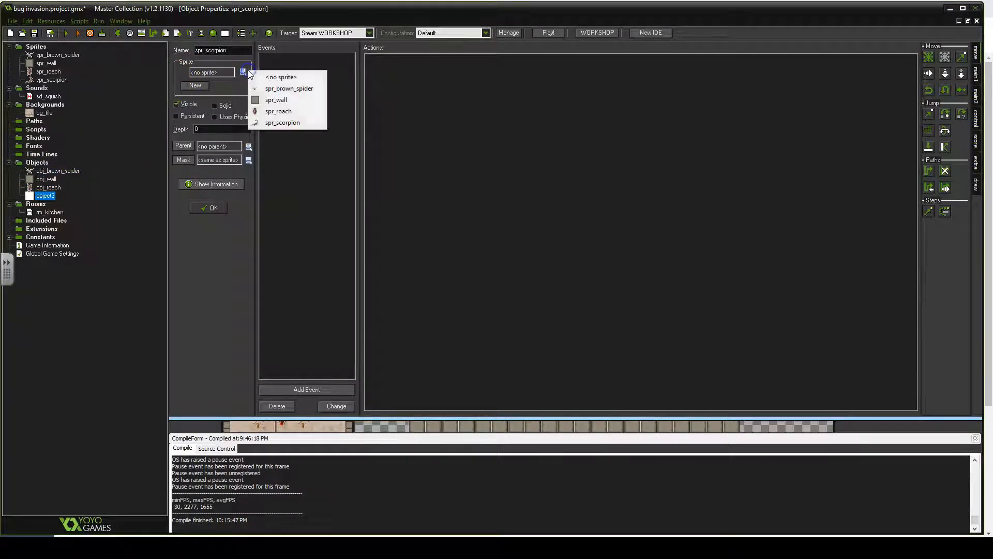
pyautogui.click(298, 122)
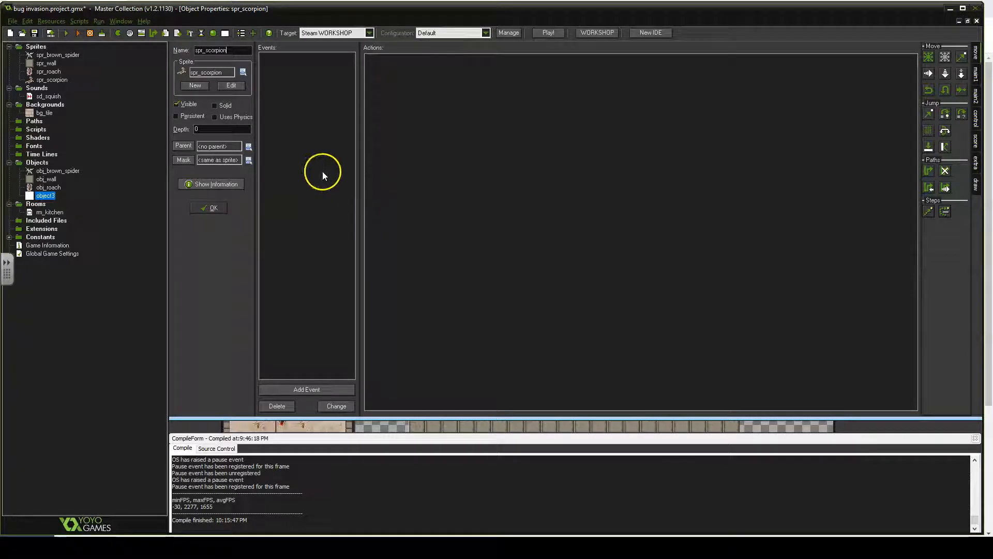
# - Add a Create event with a Move Fixed action using the chosen directions and a speed of 8
pyautogui.click(322, 389)
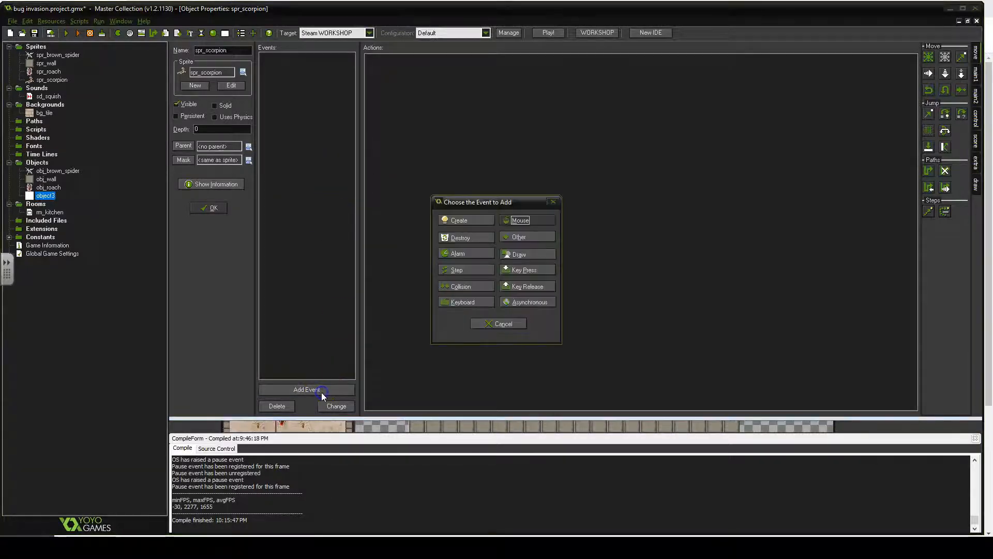
pyautogui.click(460, 225)
pyautogui.moveTo(928, 57); pyautogui.dragTo(638, 114)
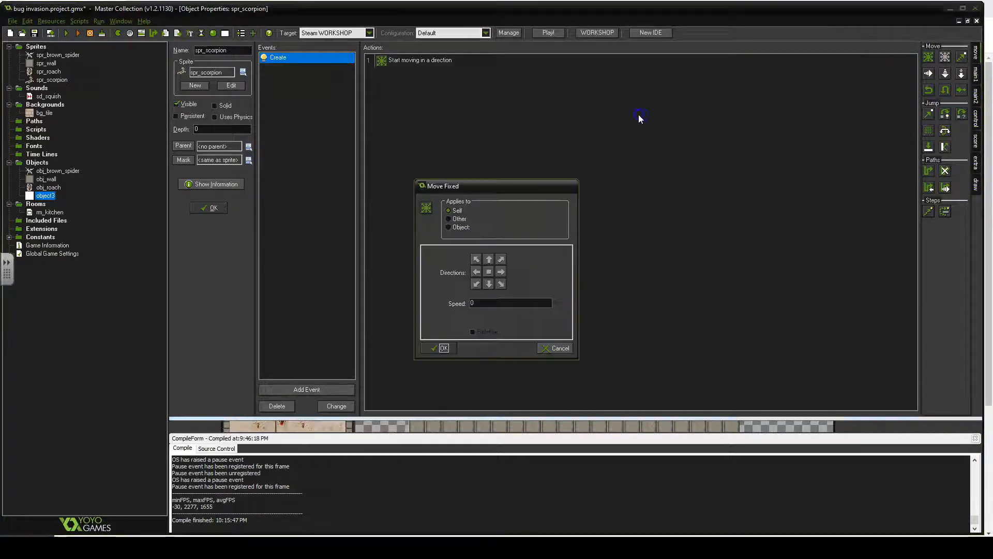
pyautogui.click(475, 259)
pyautogui.click(479, 274)
pyautogui.doubleClick(498, 306)
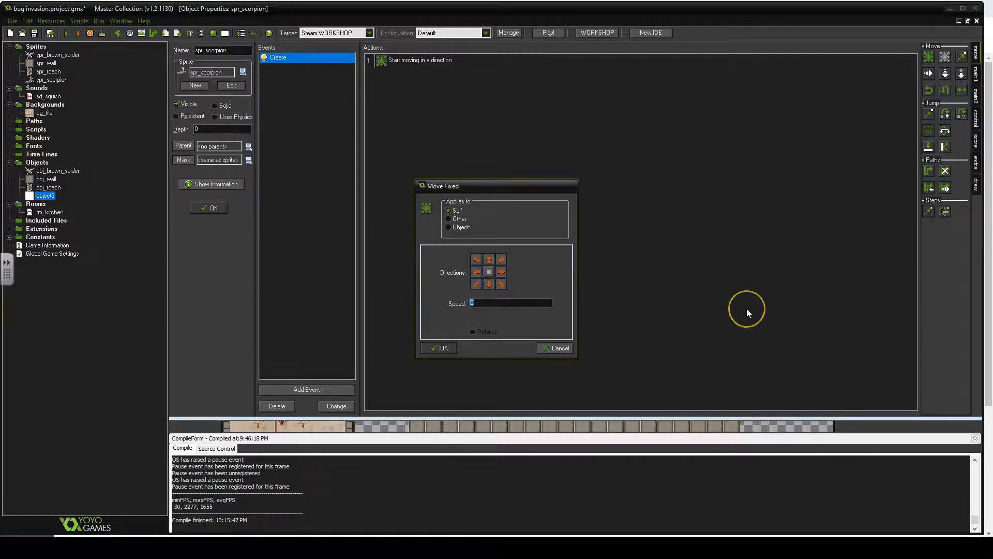
pyautogui.write('8')
pyautogui.click(432, 348)
# - Add a collision event with obj_wall containing a Bounce action against solid objects
pyautogui.click(286, 387)
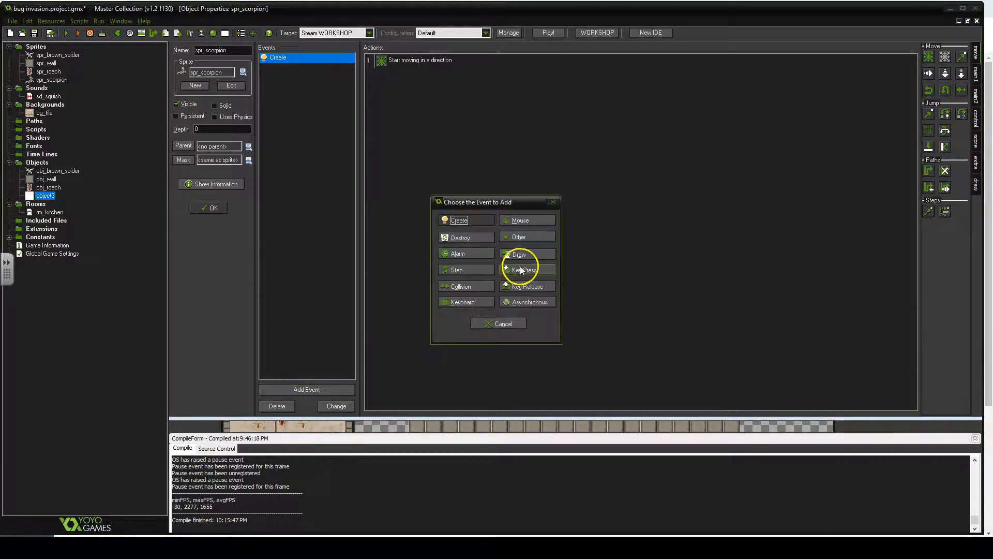
pyautogui.click(461, 288)
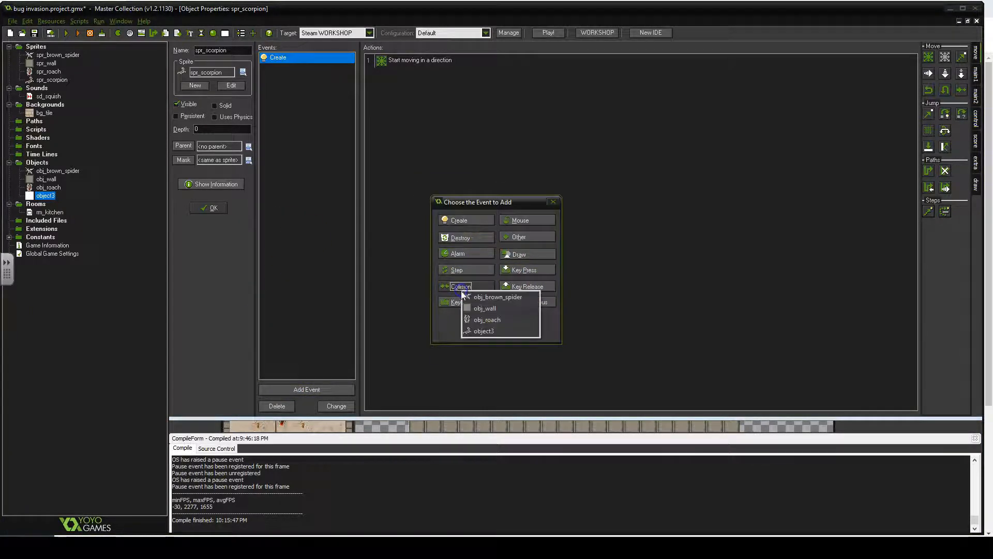
pyautogui.click(495, 308)
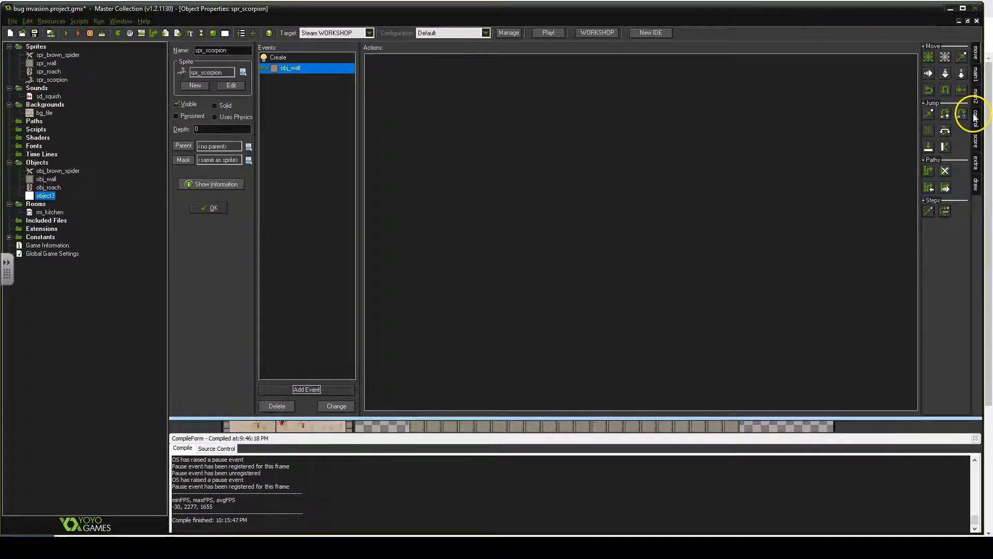
pyautogui.click(945, 147)
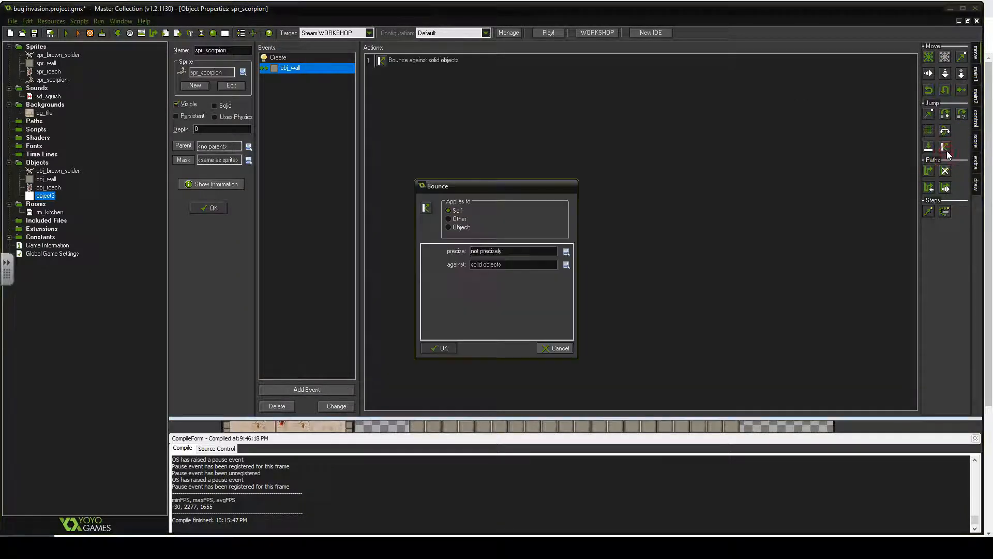
pyautogui.click(442, 351)
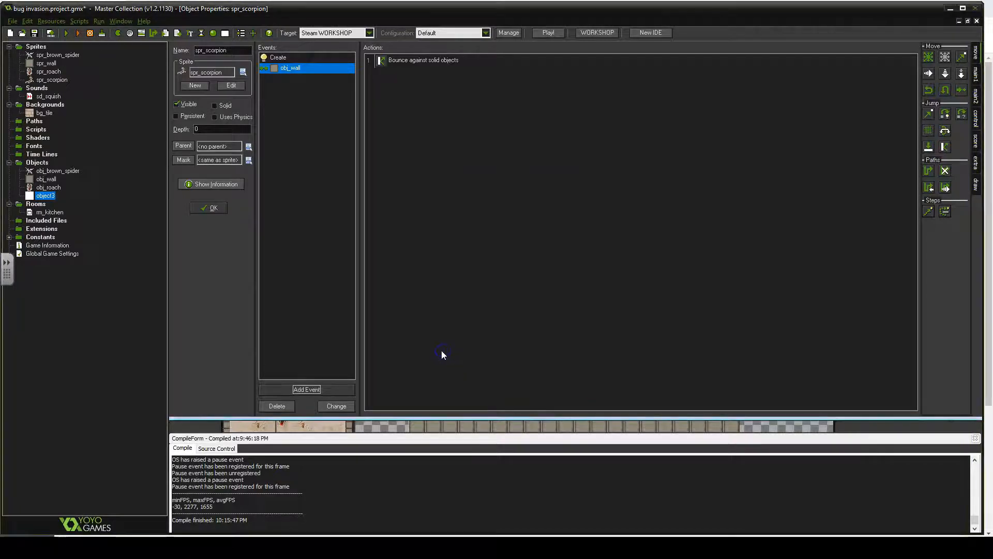
# - Add a Left Pressed mouse event with a Set Score action of 1, relative
pyautogui.click(305, 390)
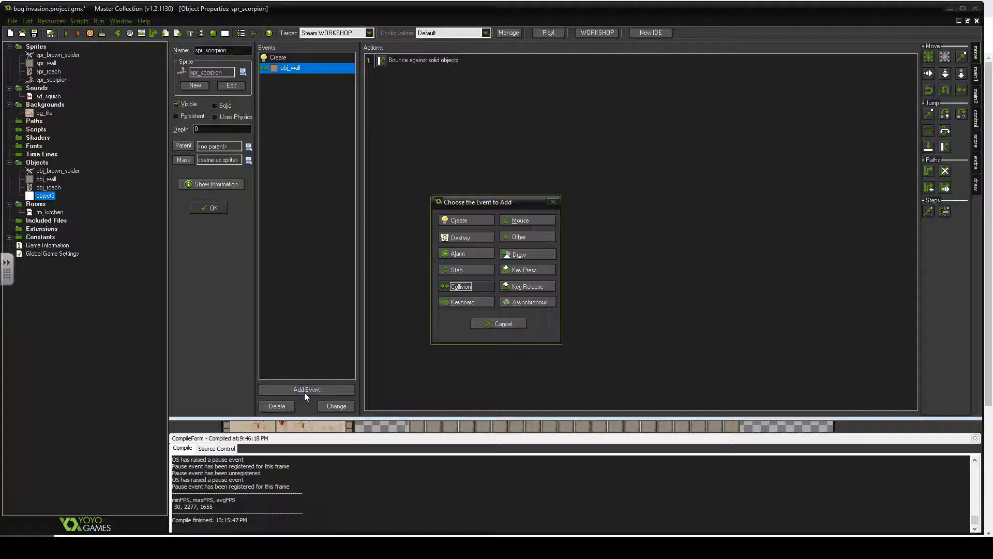
pyautogui.click(526, 221)
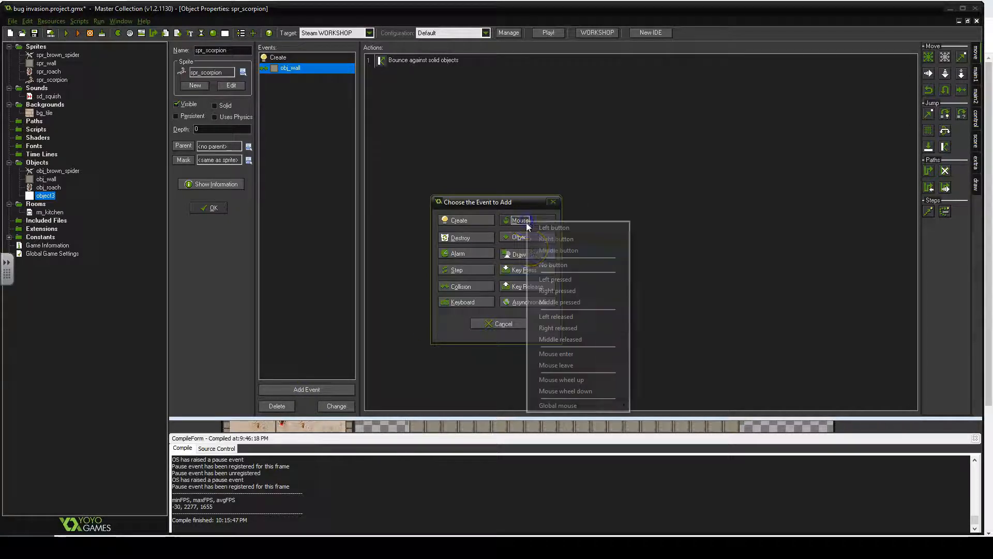
pyautogui.click(562, 282)
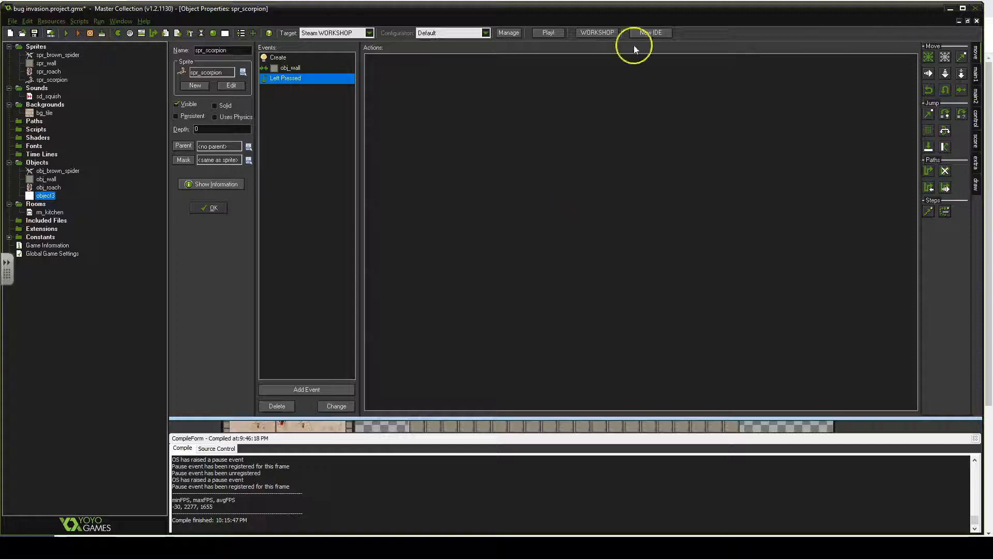
pyautogui.click(975, 141)
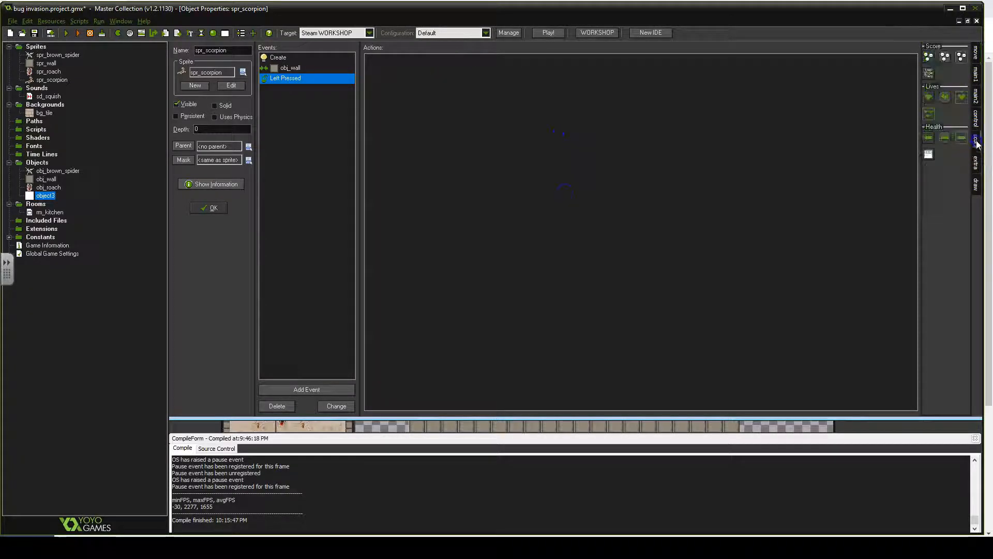
pyautogui.moveTo(929, 56); pyautogui.dragTo(640, 110)
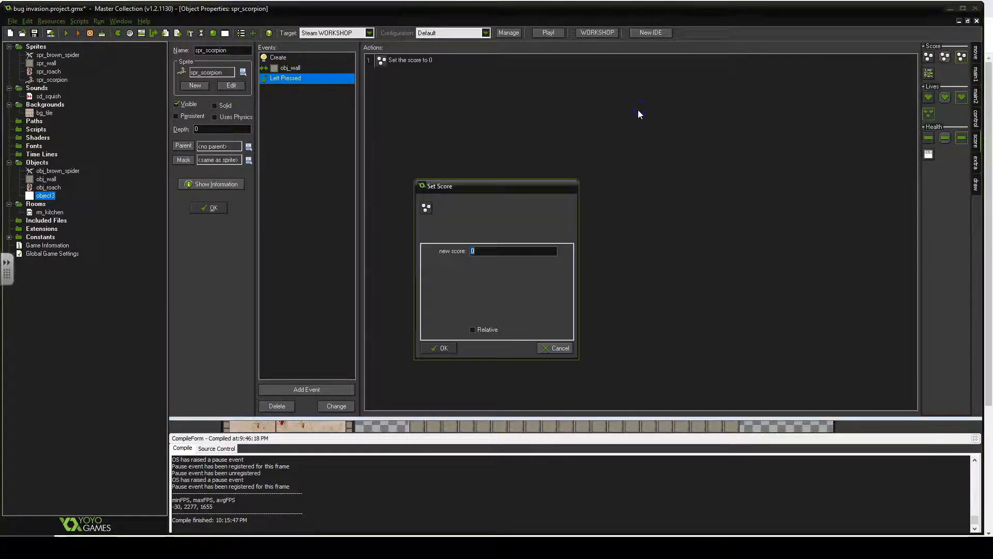
pyautogui.write('1')
pyautogui.click(487, 330)
pyautogui.click(440, 348)
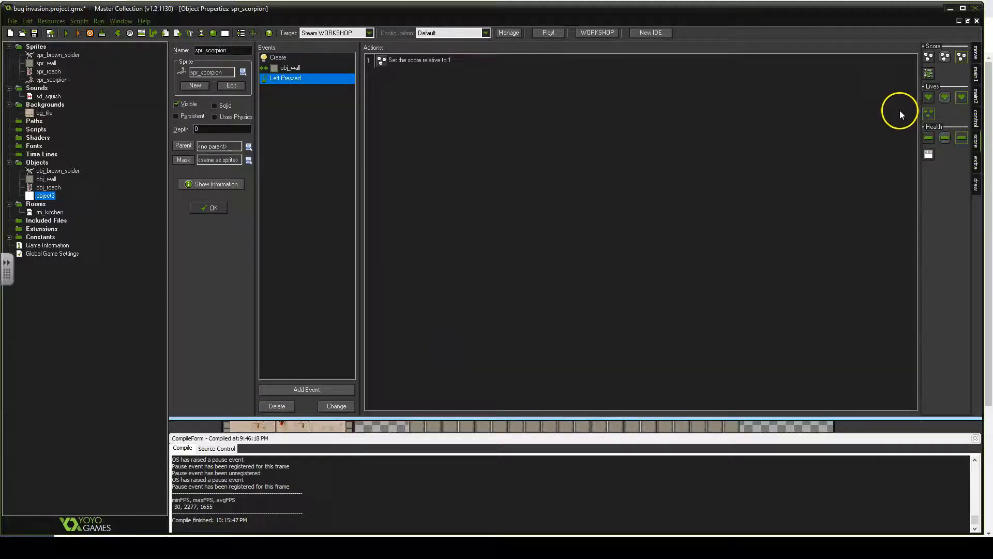
# - Add a Destroy Instance action for self to the Left Pressed event
pyautogui.click(976, 75)
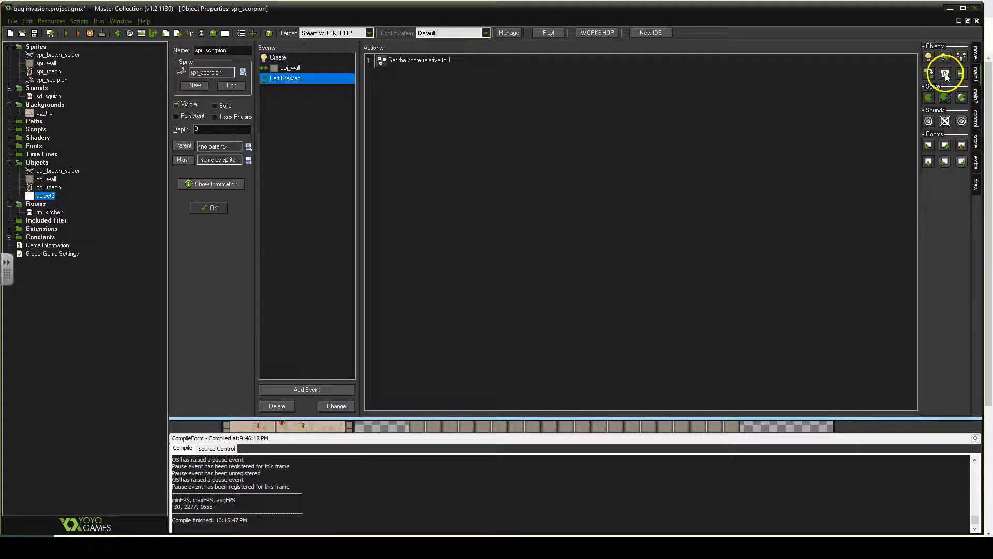
pyautogui.moveTo(946, 75); pyautogui.dragTo(440, 75)
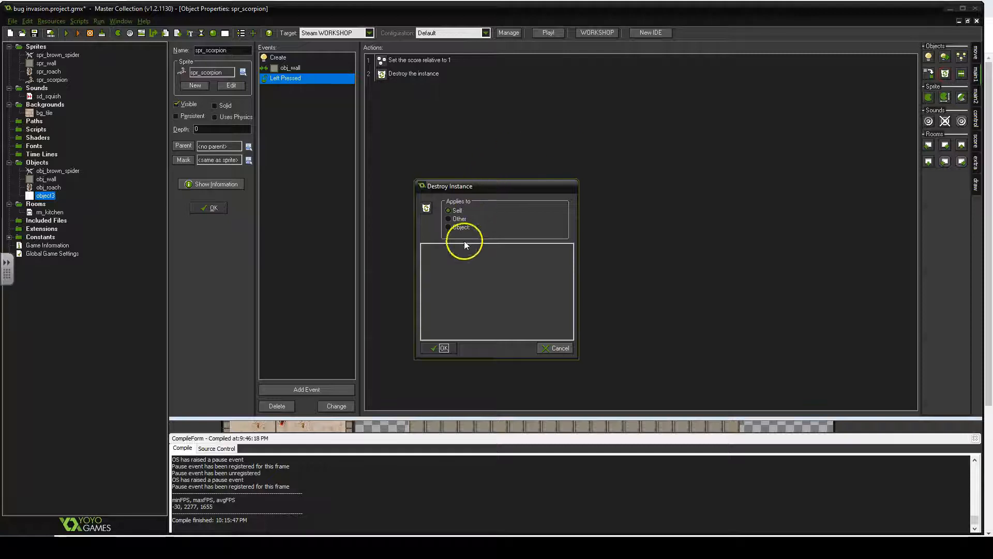
pyautogui.click(443, 346)
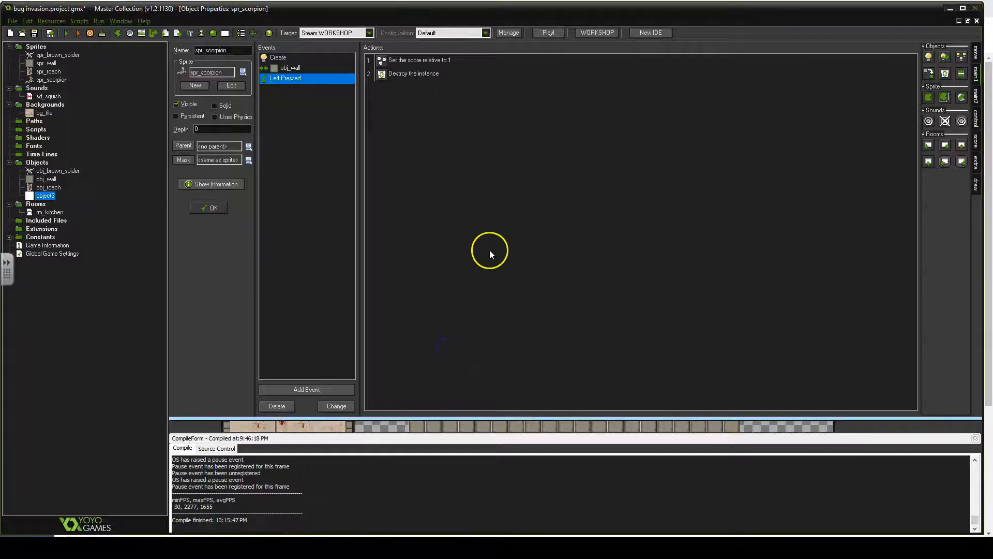
# - Add a Play Sound action playing sd_squish to the Left Pressed event
pyautogui.click(928, 121)
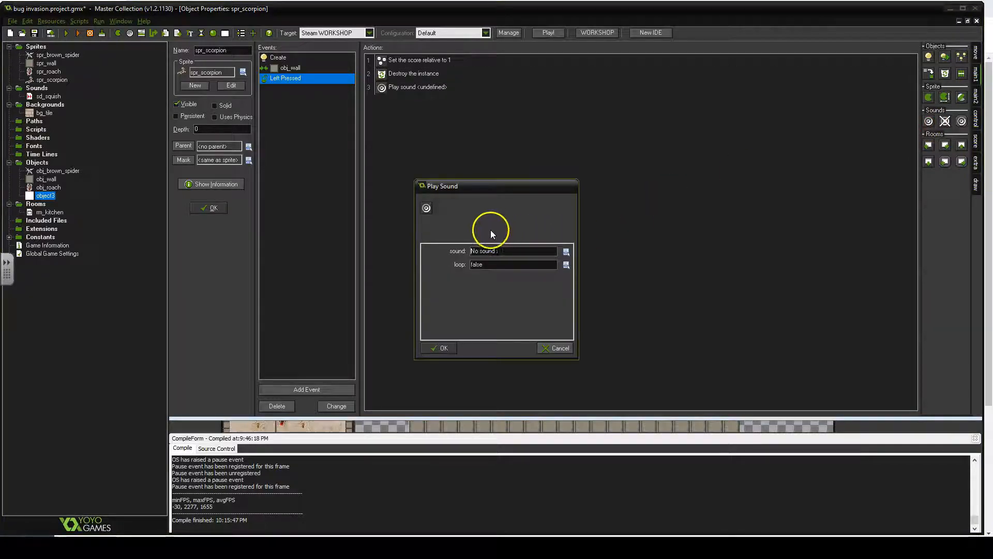
pyautogui.click(566, 252)
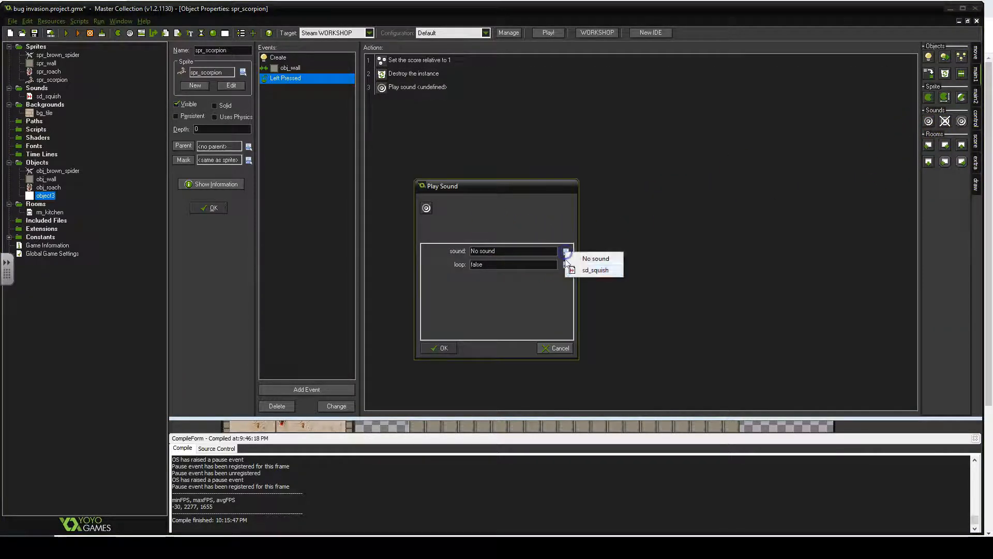
pyautogui.click(589, 270)
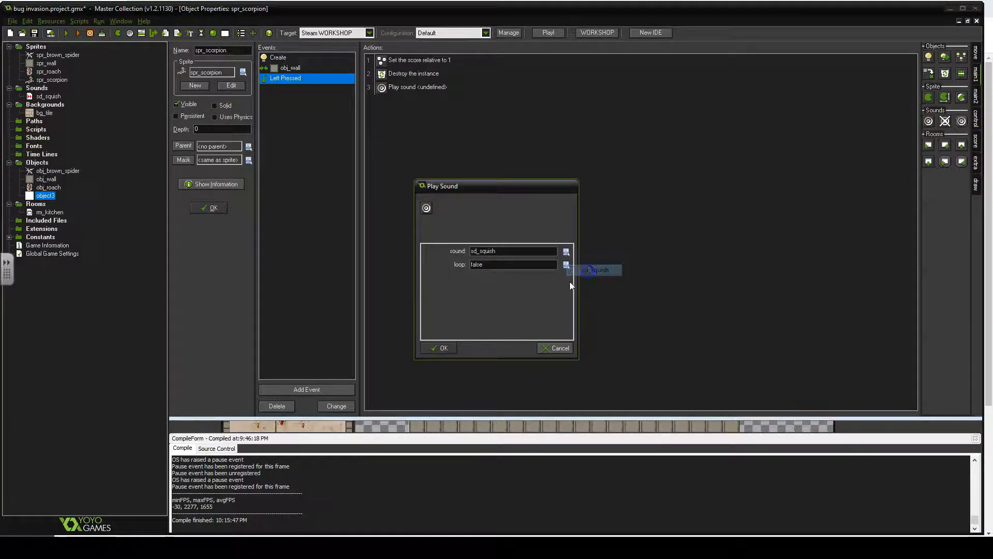
pyautogui.click(437, 348)
# - Rename the new object spr_scoprion and confirm the object properties
pyautogui.click(340, 146)
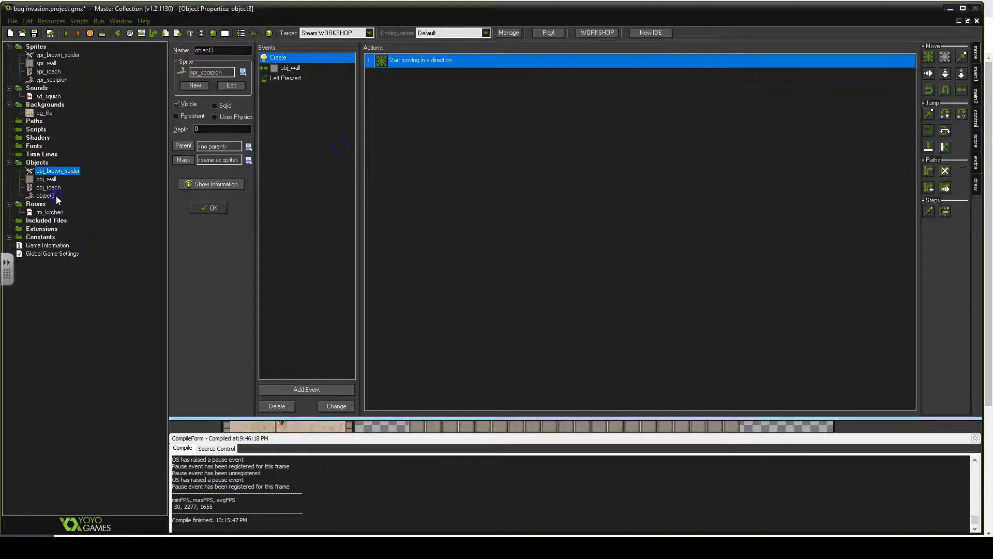
pyautogui.click(47, 197)
pyautogui.moveTo(218, 50); pyautogui.dragTo(123, 42)
pyautogui.write('spr')
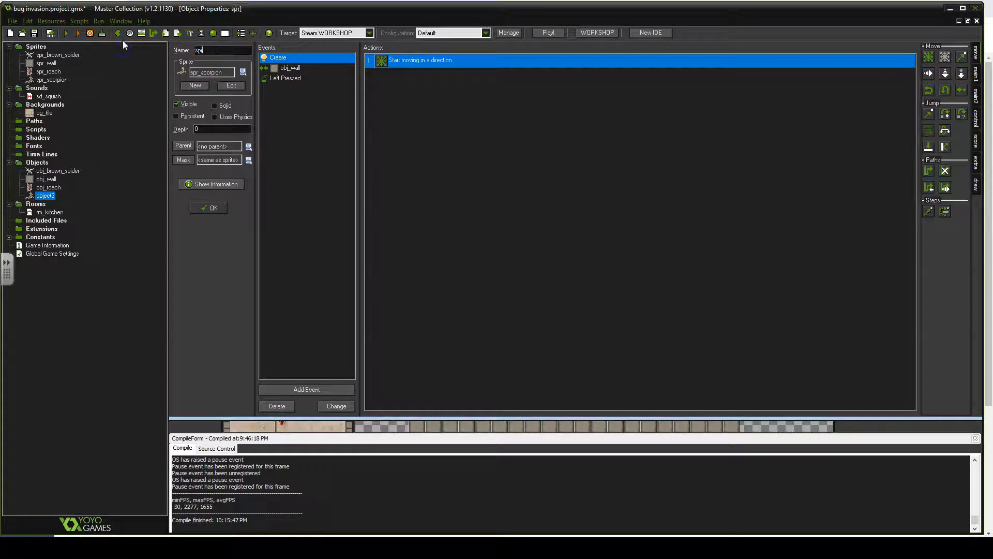
pyautogui.write('_scoprion')
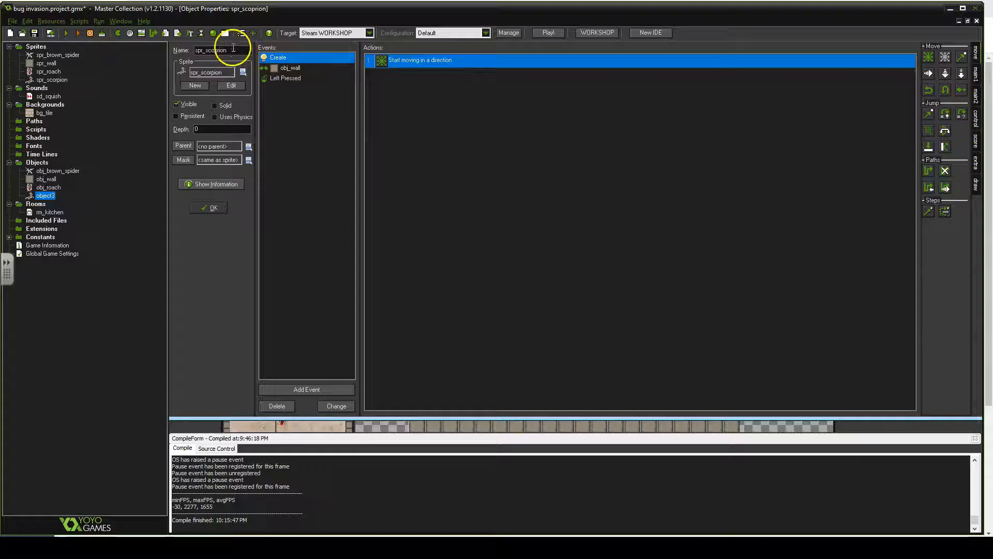
pyautogui.click(216, 208)
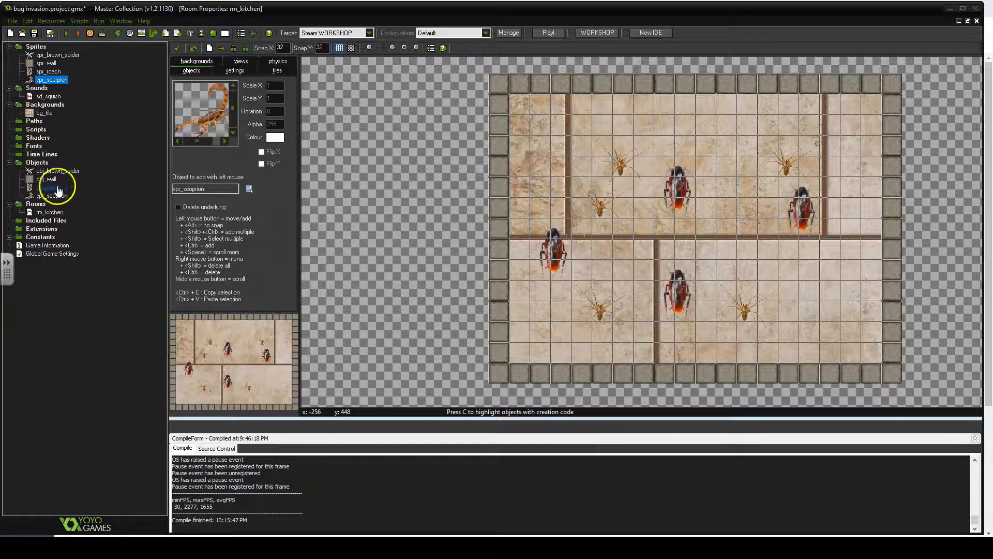
# - Center the origin of the spr_scorpion sprite and confirm its properties
pyautogui.doubleClick(52, 80)
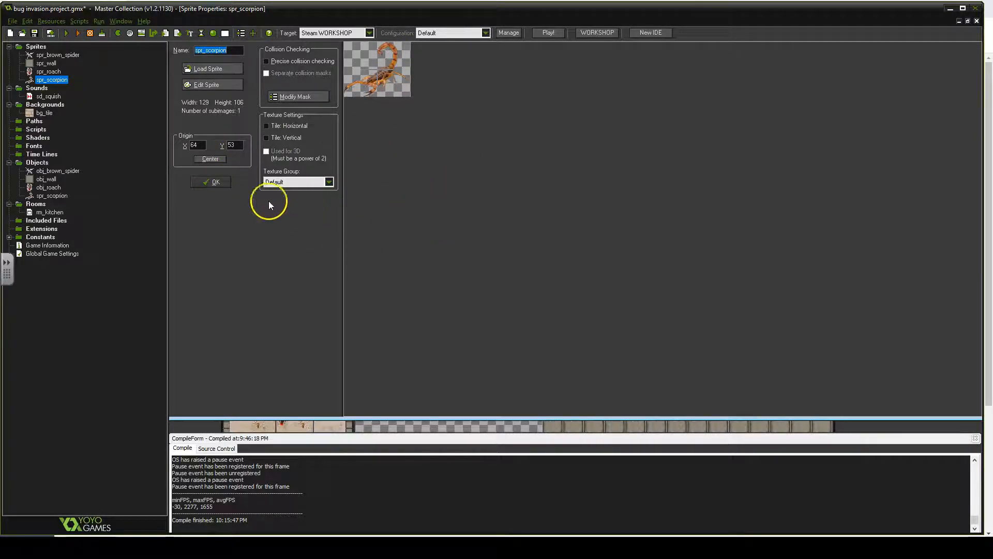
pyautogui.moveTo(203, 144); pyautogui.dragTo(192, 145)
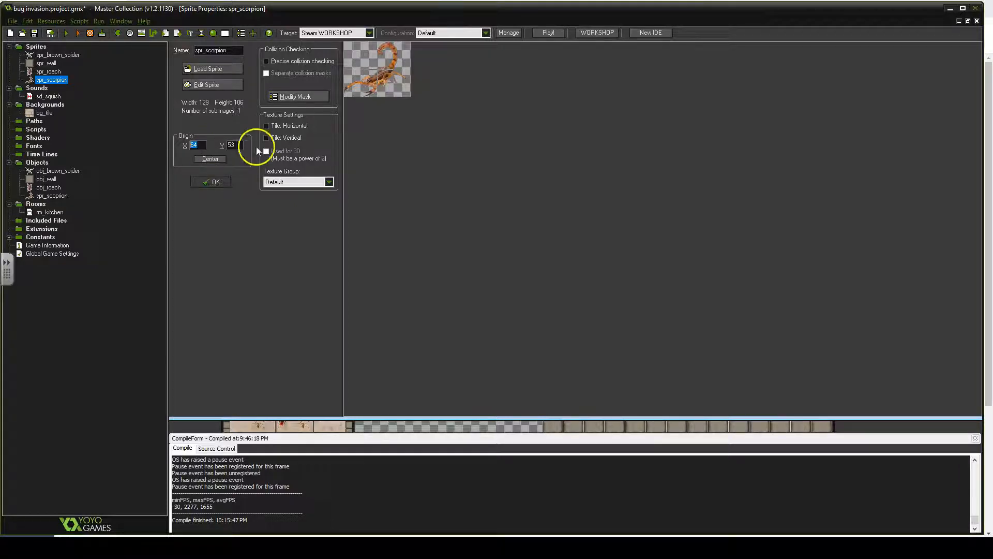
pyautogui.moveTo(236, 146); pyautogui.dragTo(223, 147)
pyautogui.click(206, 161)
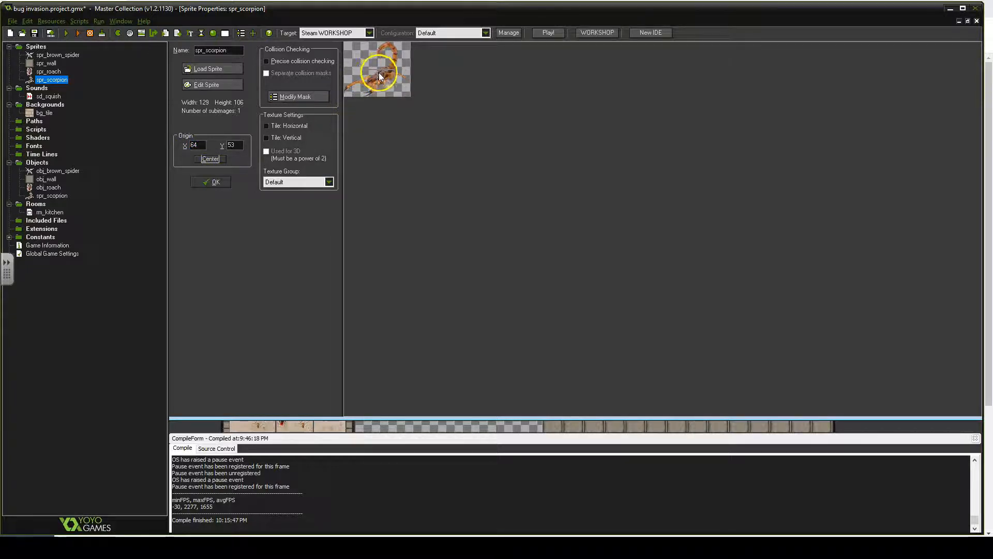
pyautogui.click(214, 182)
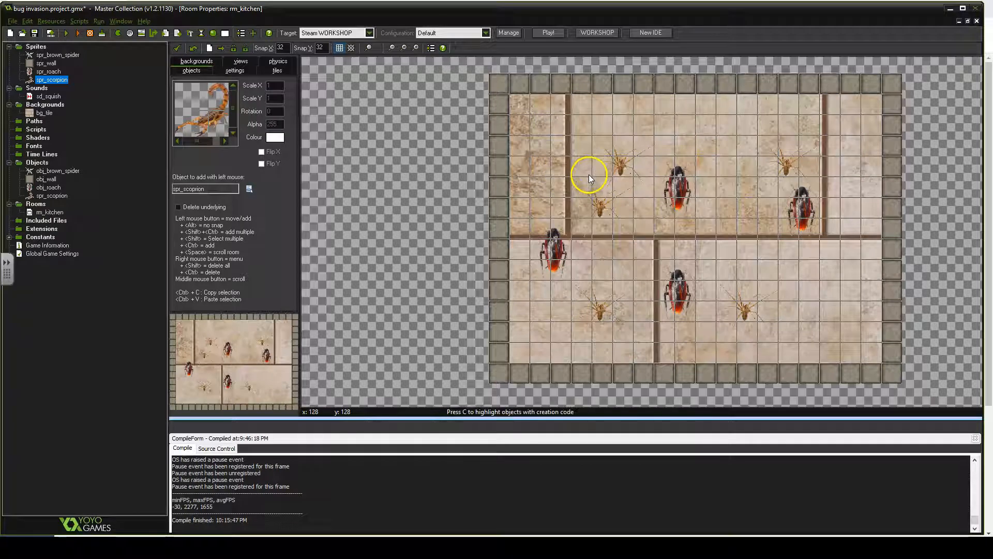
# - Place one scorpion object instance in the kitchen room's upper-left section
pyautogui.click(248, 188)
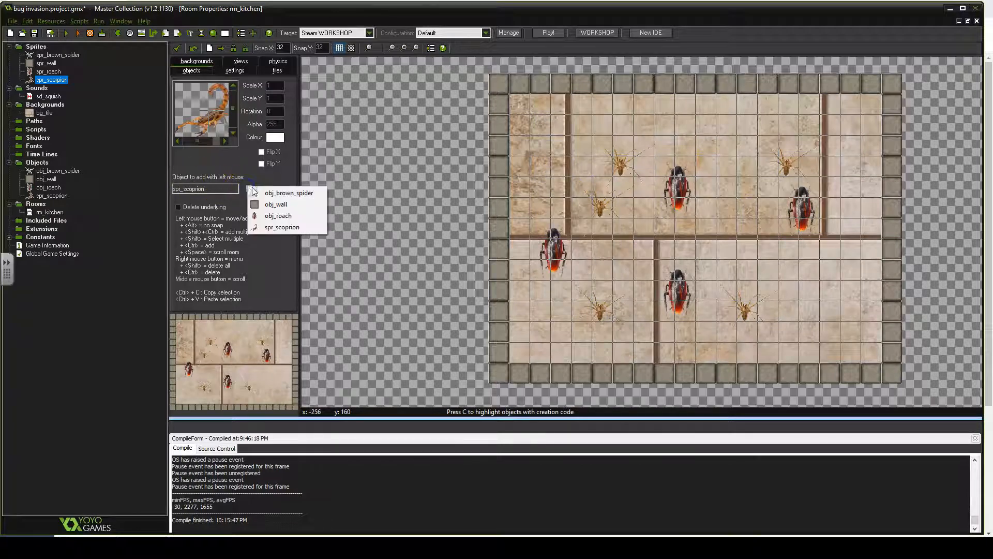
pyautogui.click(282, 226)
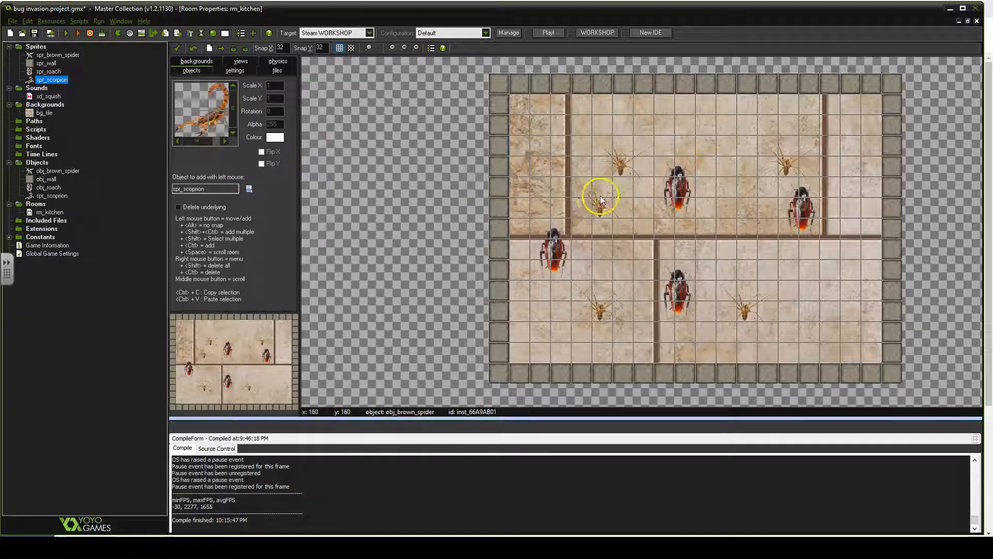
pyautogui.click(569, 190)
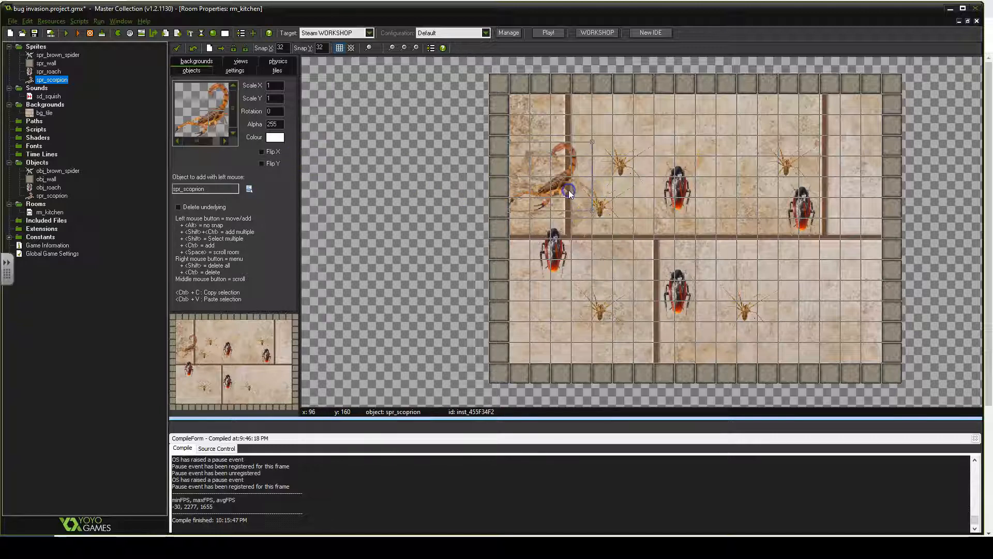
# - Place four more scorpion instances across the kitchen room's upper-right and lower sections
pyautogui.click(737, 196)
pyautogui.click(737, 265)
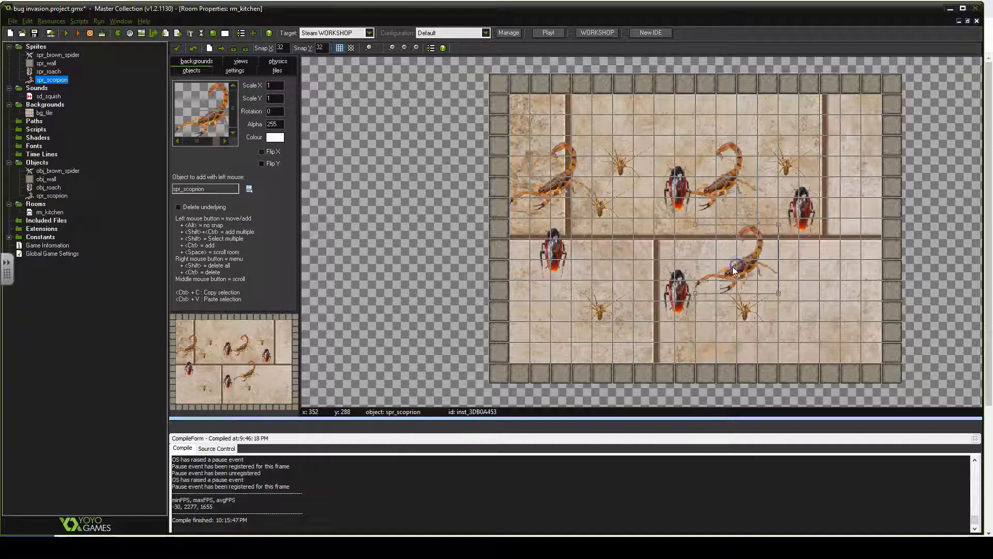
pyautogui.click(610, 266)
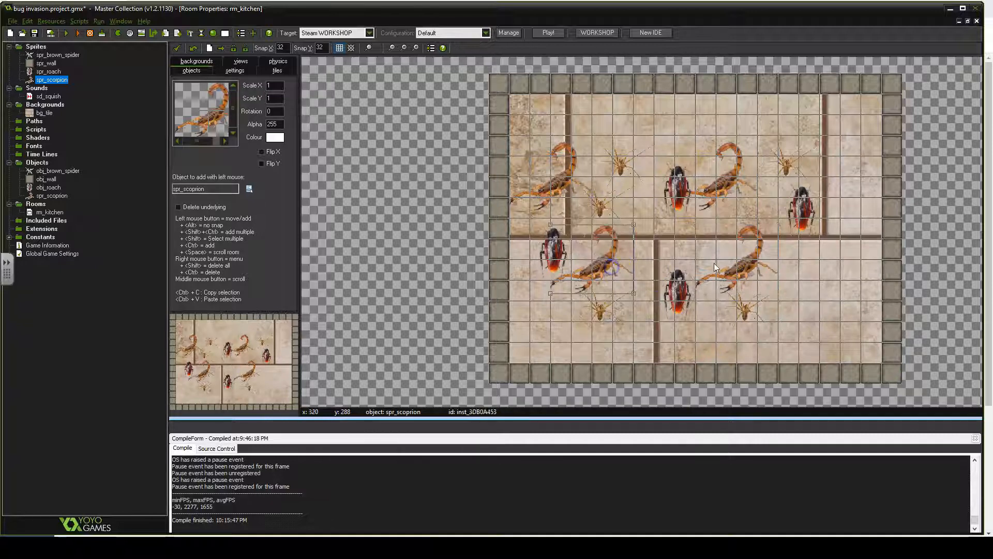
pyautogui.click(816, 294)
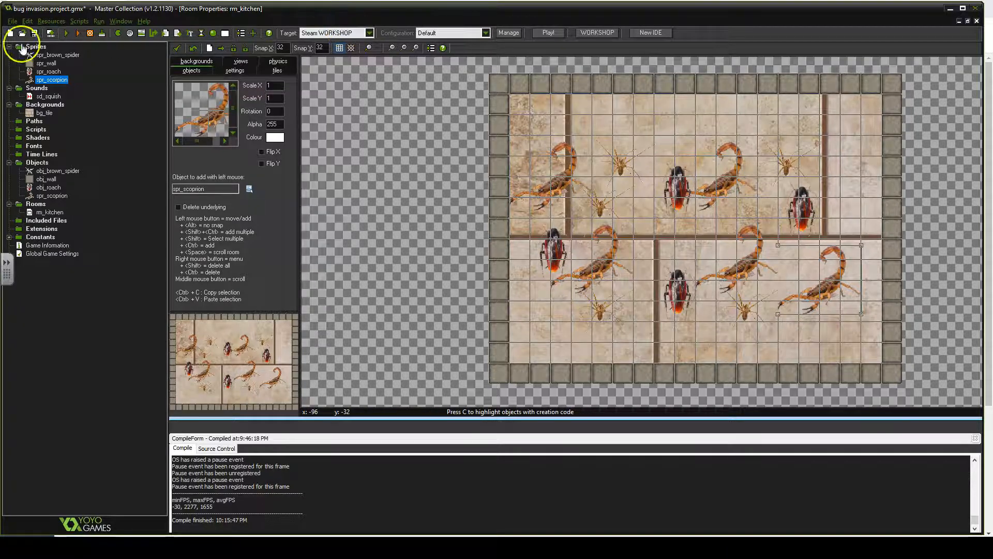
# - Run the game, squish bugs in the test window to try it out, then close the game window
pyautogui.click(66, 33)
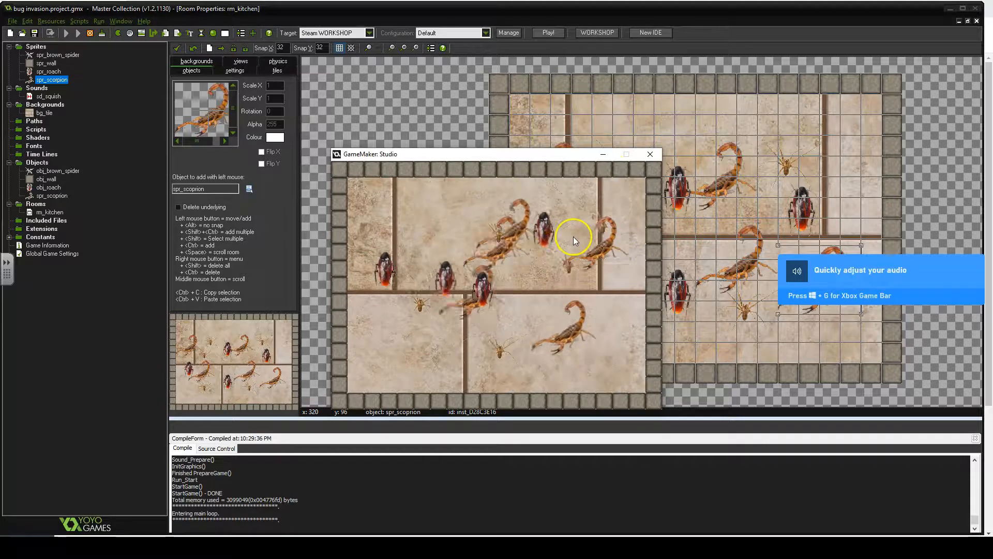
pyautogui.click(381, 331)
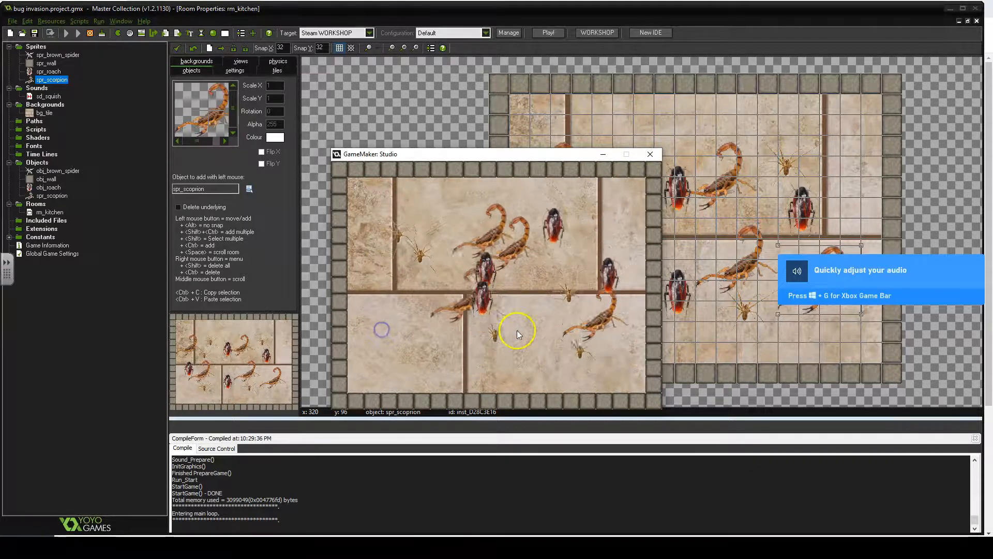
pyautogui.click(486, 208)
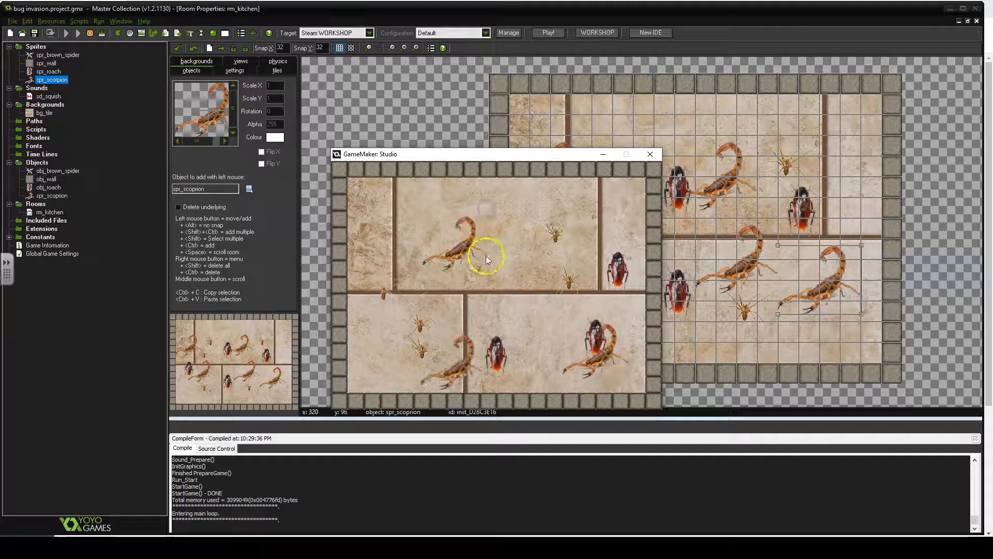
pyautogui.click(470, 318)
pyautogui.click(520, 262)
pyautogui.click(475, 274)
pyautogui.click(508, 314)
pyautogui.click(593, 270)
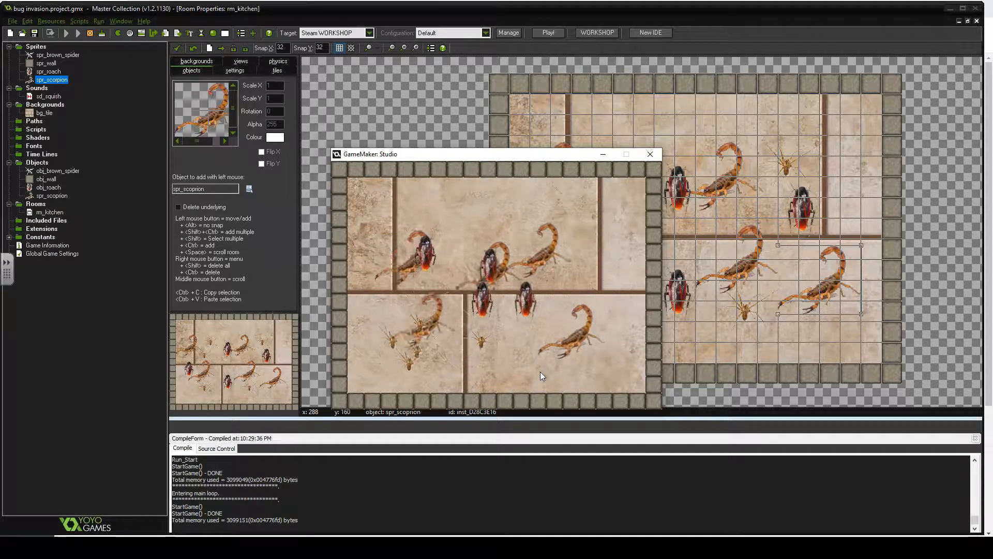
pyautogui.click(536, 358)
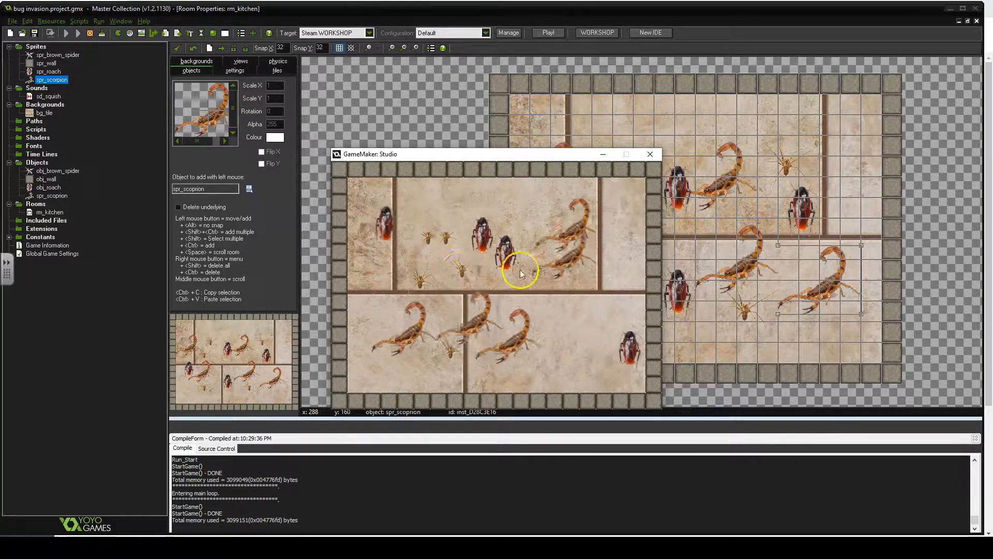
pyautogui.click(370, 349)
pyautogui.click(473, 241)
pyautogui.click(455, 236)
pyautogui.click(470, 218)
pyautogui.click(485, 195)
pyautogui.click(426, 250)
pyautogui.click(450, 210)
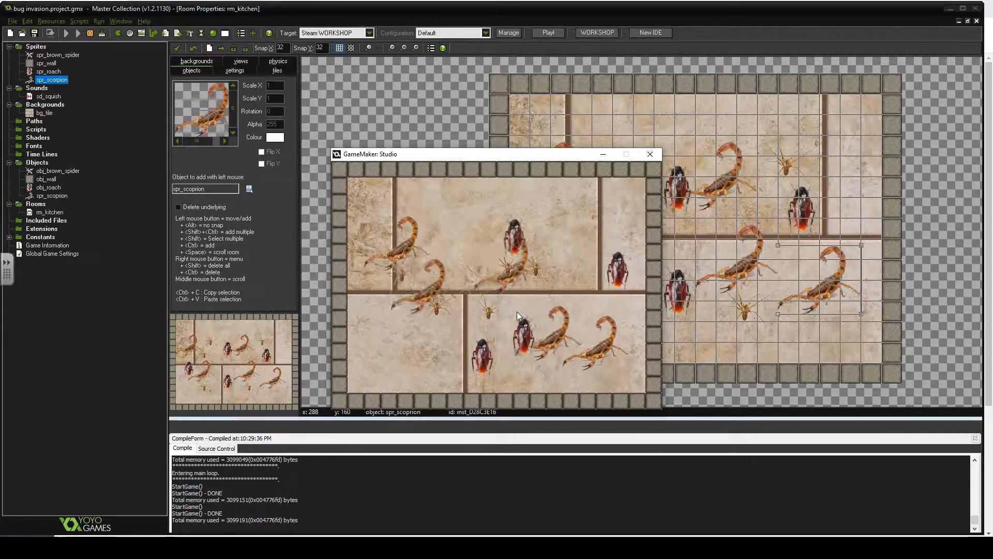
pyautogui.click(389, 99)
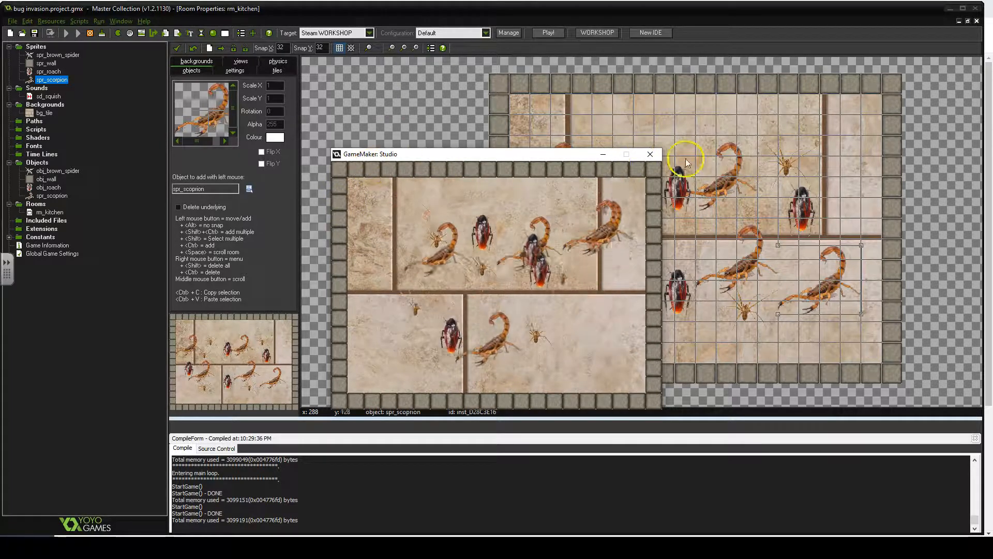
pyautogui.click(650, 154)
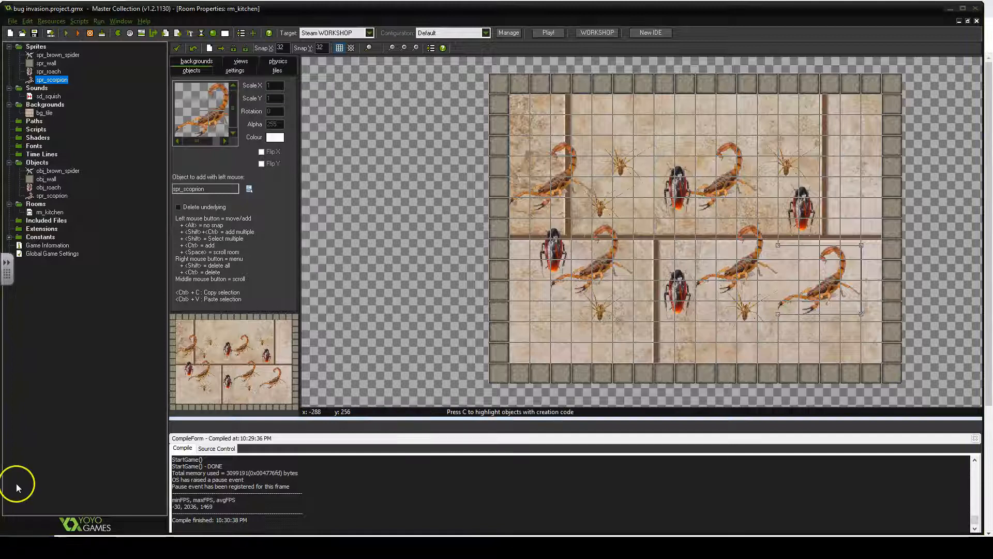
# - Create a new object named obj_controller_kitchen
pyautogui.click(35, 165)
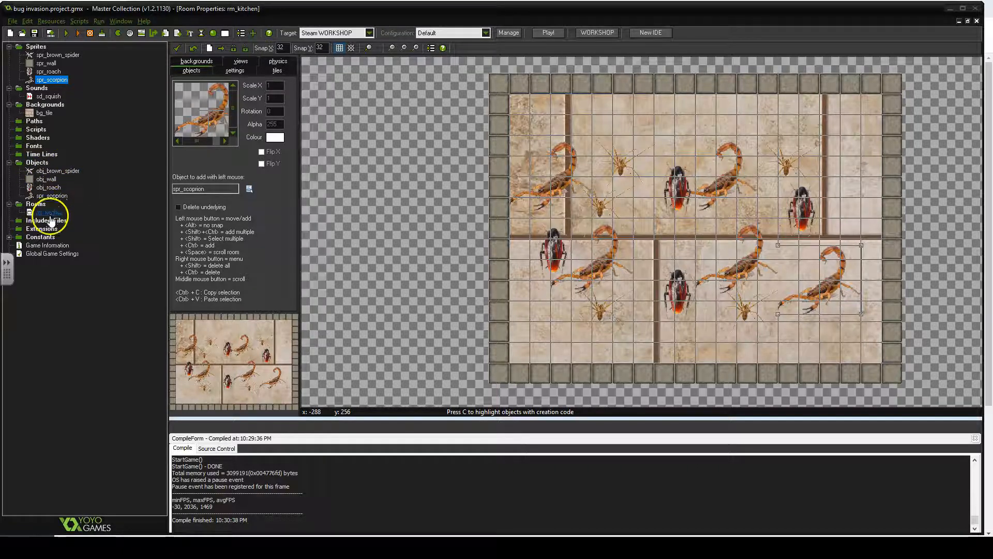
pyautogui.rightClick(42, 164)
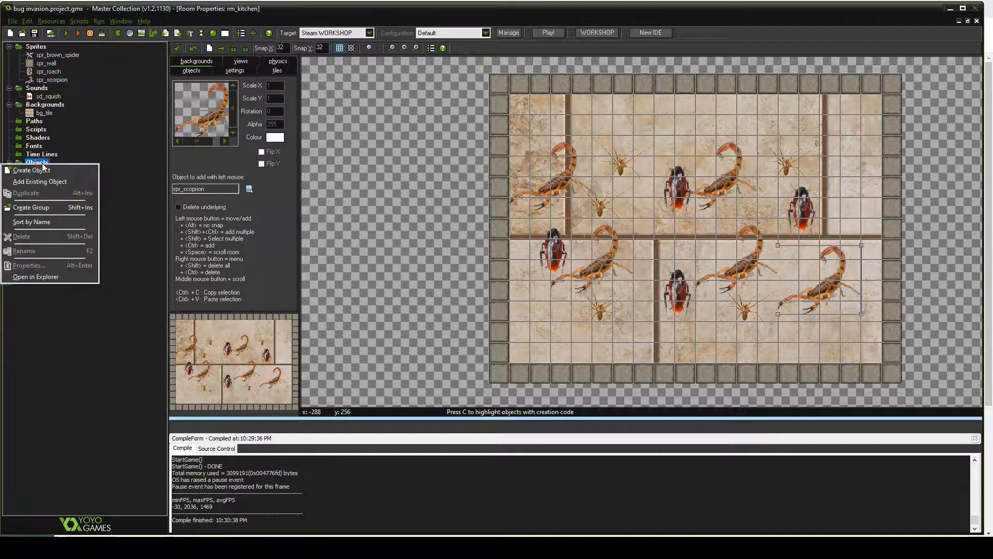
pyautogui.click(43, 170)
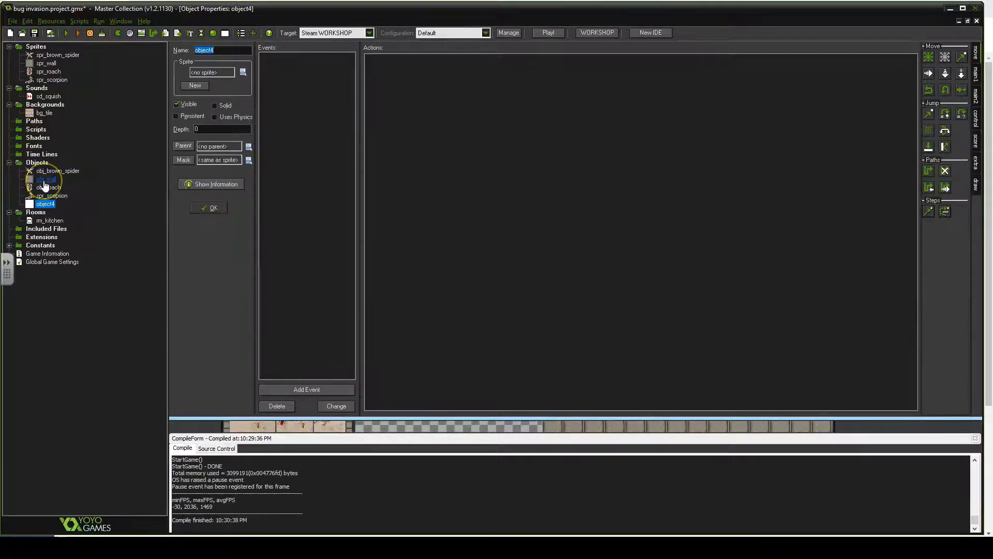
pyautogui.write('obj')
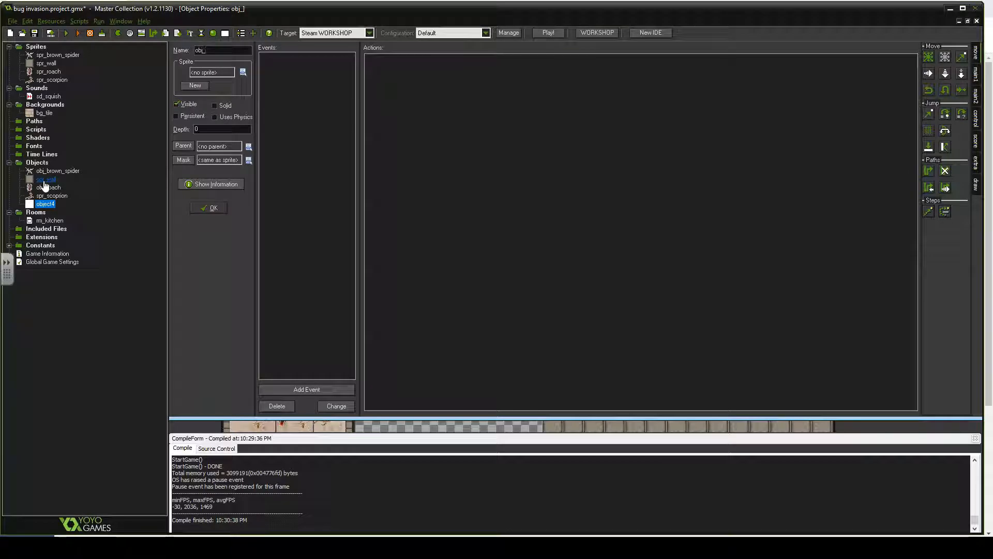
pyautogui.write('_controller')
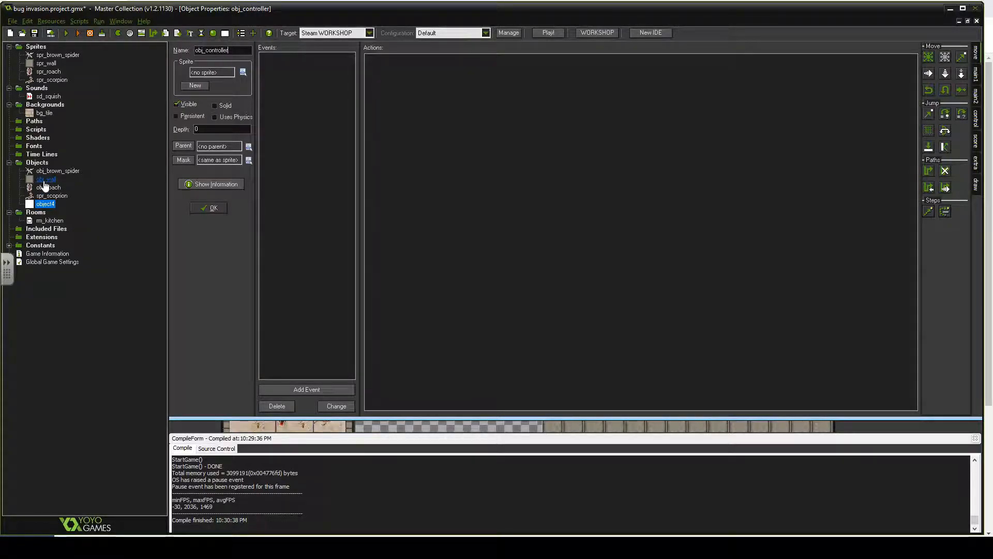
pyautogui.write('_kitchen')
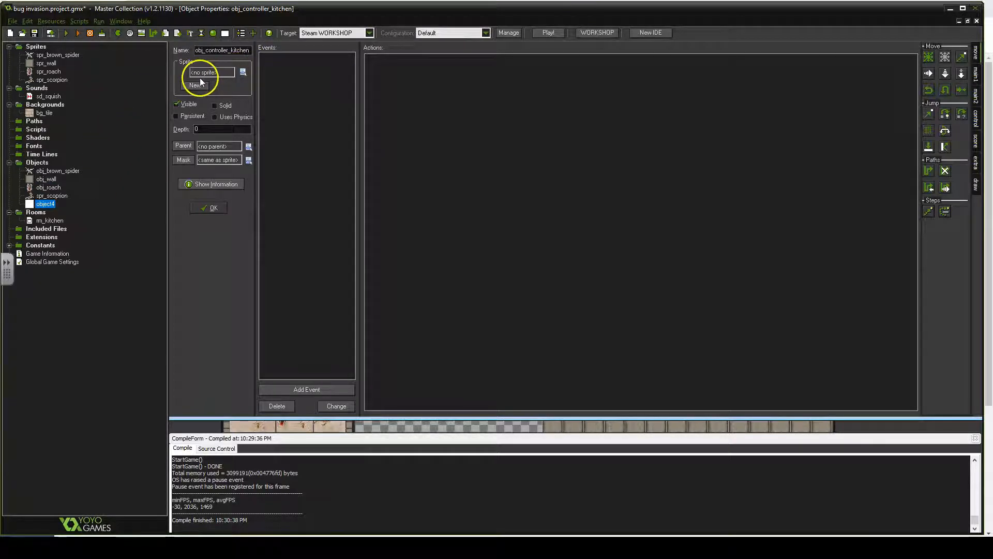
# - Add a Step event to the obj_controller_kitchen object
pyautogui.click(212, 82)
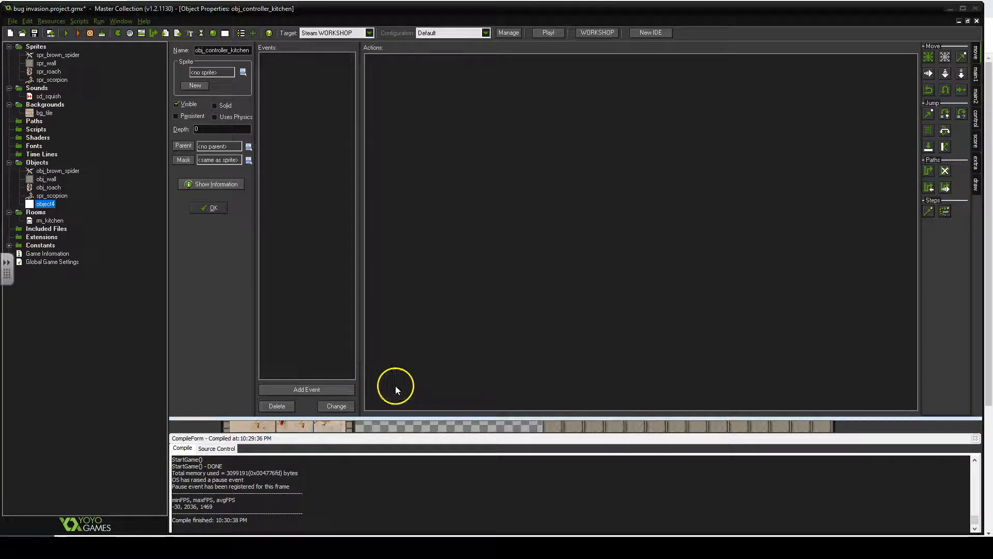
pyautogui.click(310, 390)
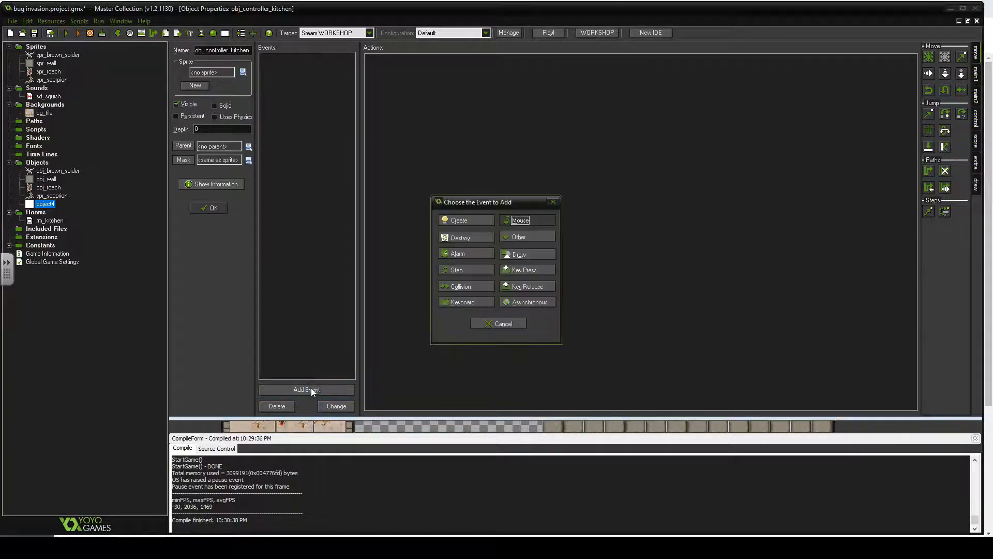
pyautogui.click(463, 271)
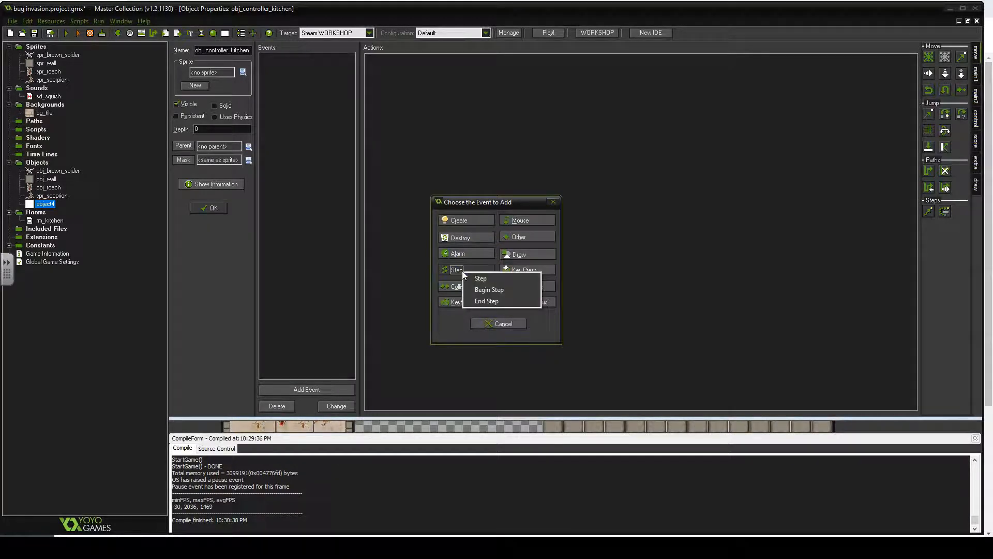
pyautogui.click(483, 280)
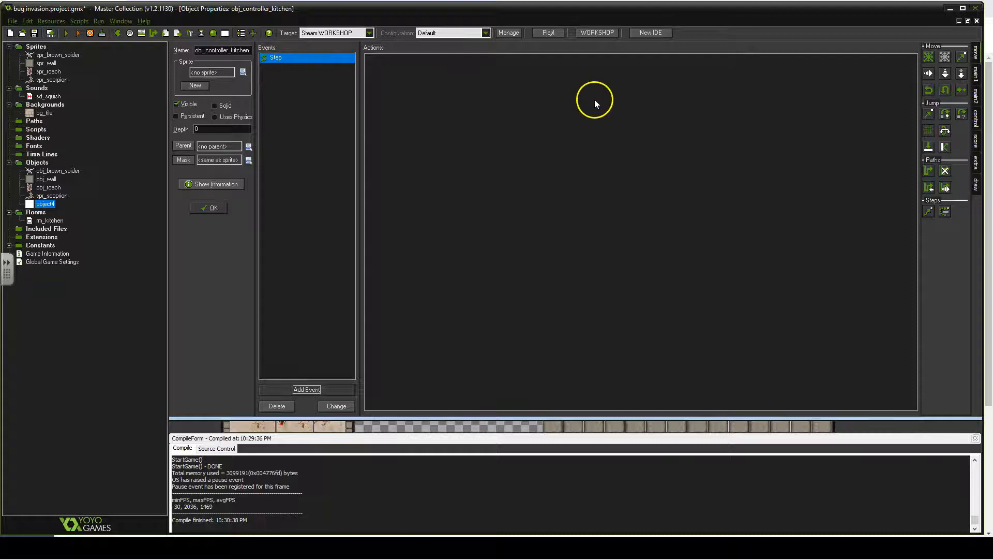
# - Add a Test Score action to the Step event checking if score is larger than 10
pyautogui.click(969, 153)
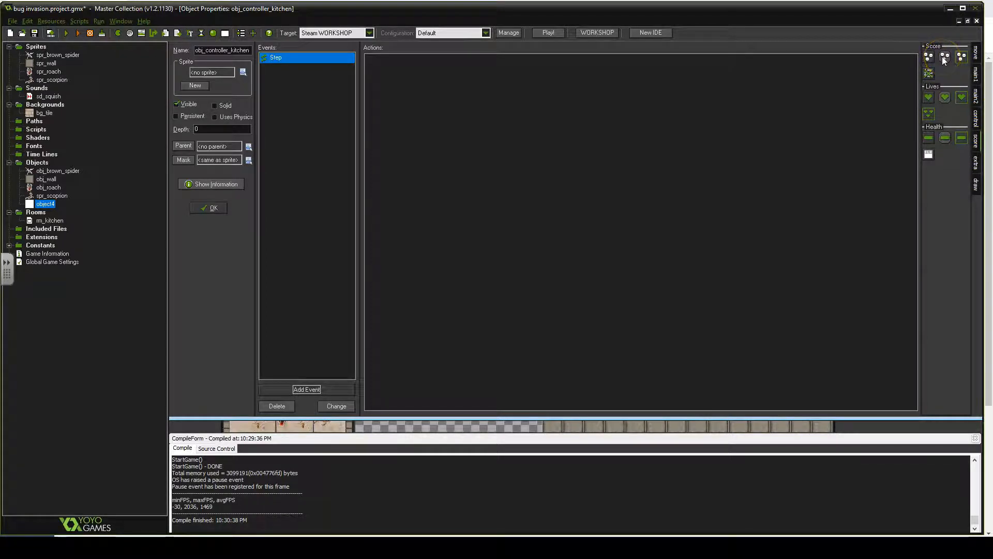
pyautogui.moveTo(942, 57); pyautogui.dragTo(503, 91)
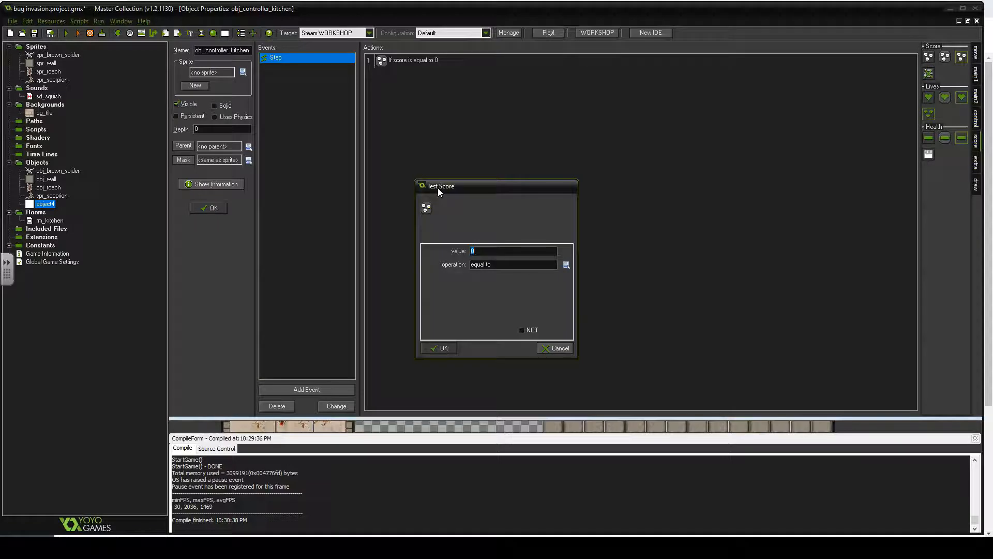
pyautogui.click(496, 265)
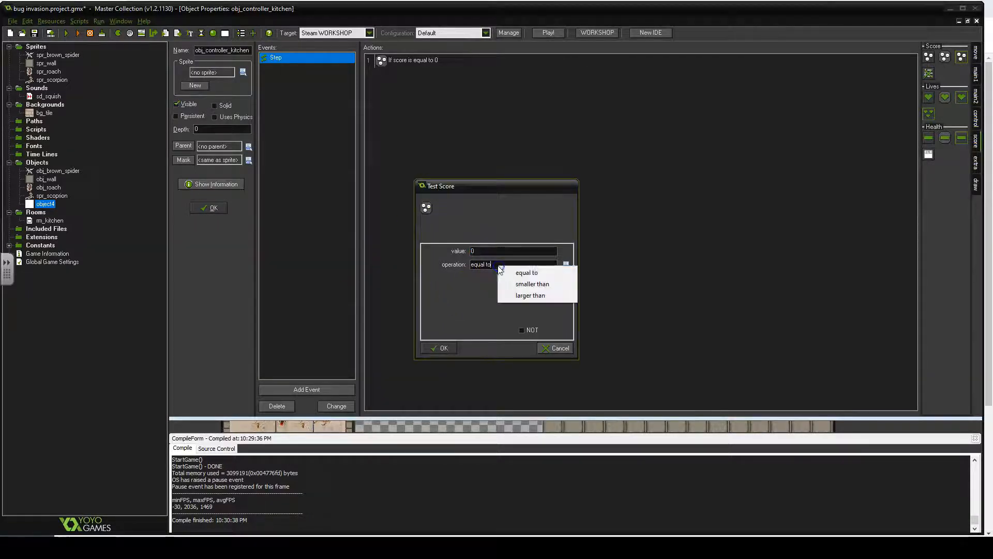
pyautogui.click(532, 295)
pyautogui.click(517, 250)
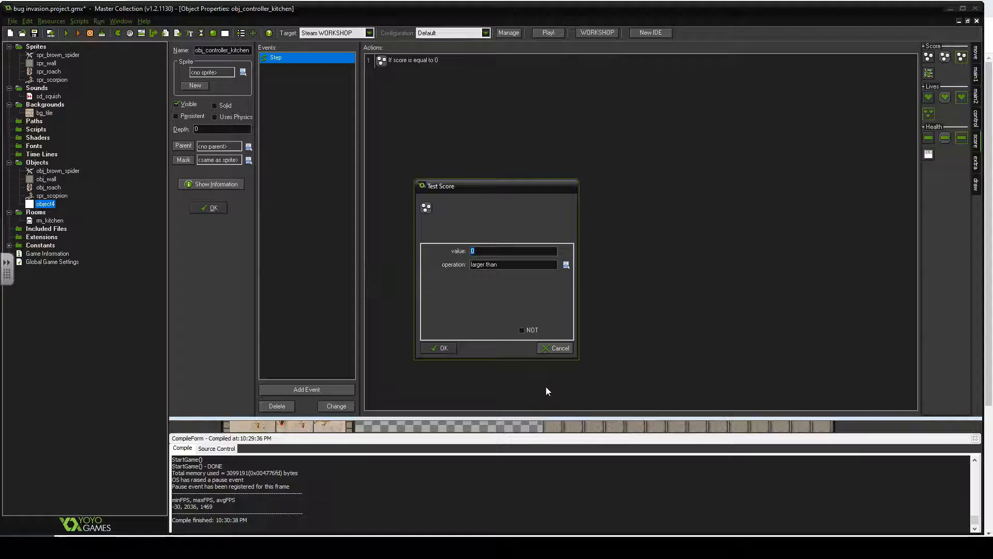
pyautogui.write('10')
pyautogui.click(442, 347)
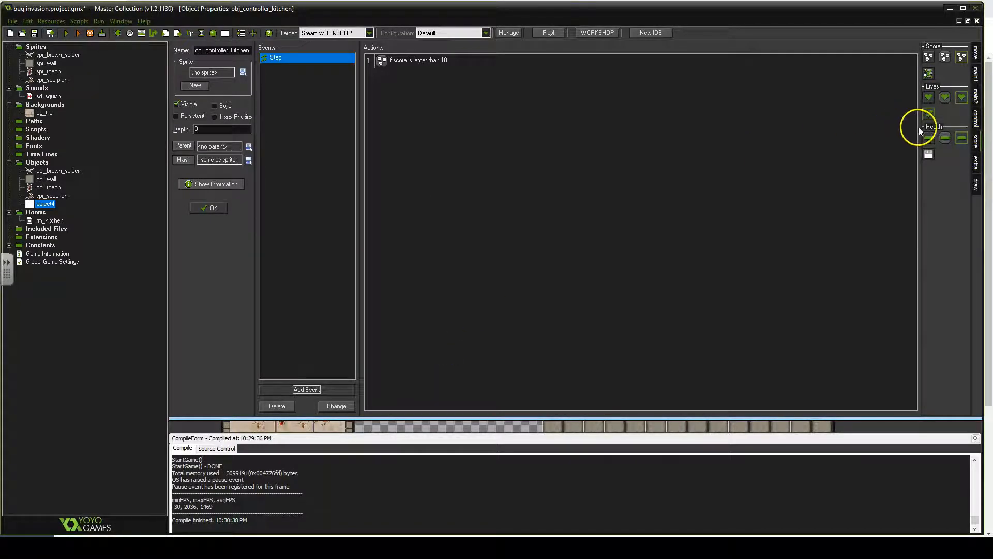
# - Add Start of a block and End of a block actions after the score test
pyautogui.click(977, 119)
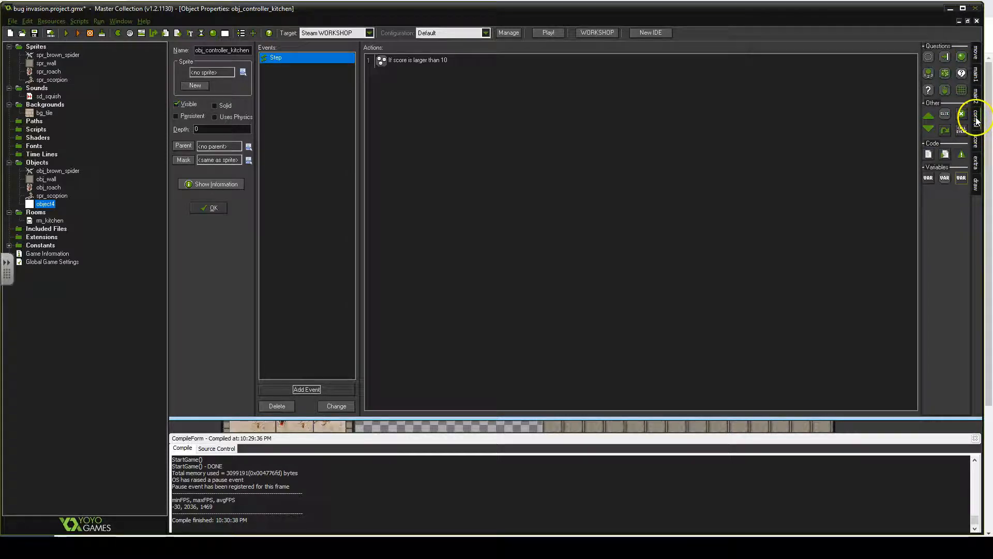
pyautogui.click(977, 121)
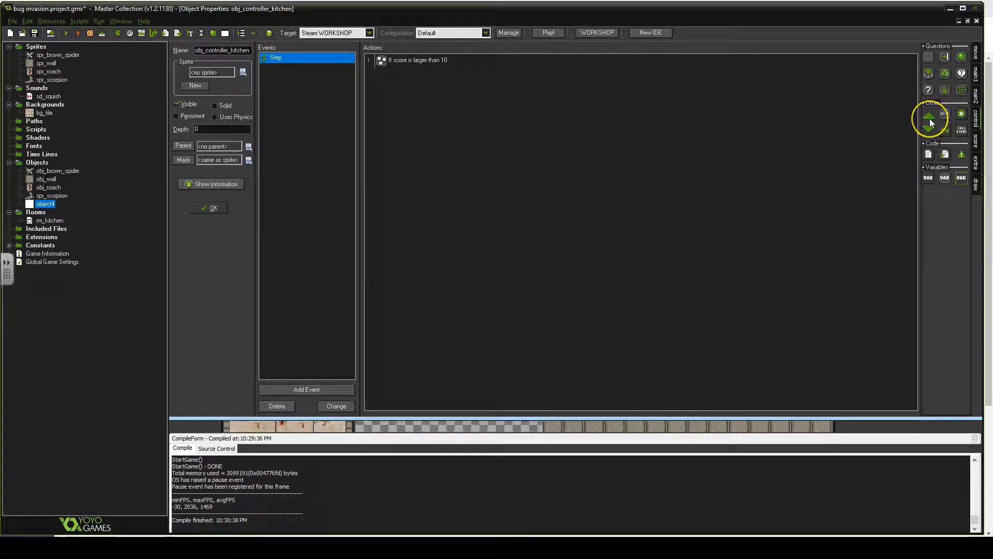
pyautogui.moveTo(929, 118); pyautogui.dragTo(890, 120)
pyautogui.moveTo(527, 109); pyautogui.dragTo(415, 76)
pyautogui.moveTo(932, 129); pyautogui.dragTo(471, 129)
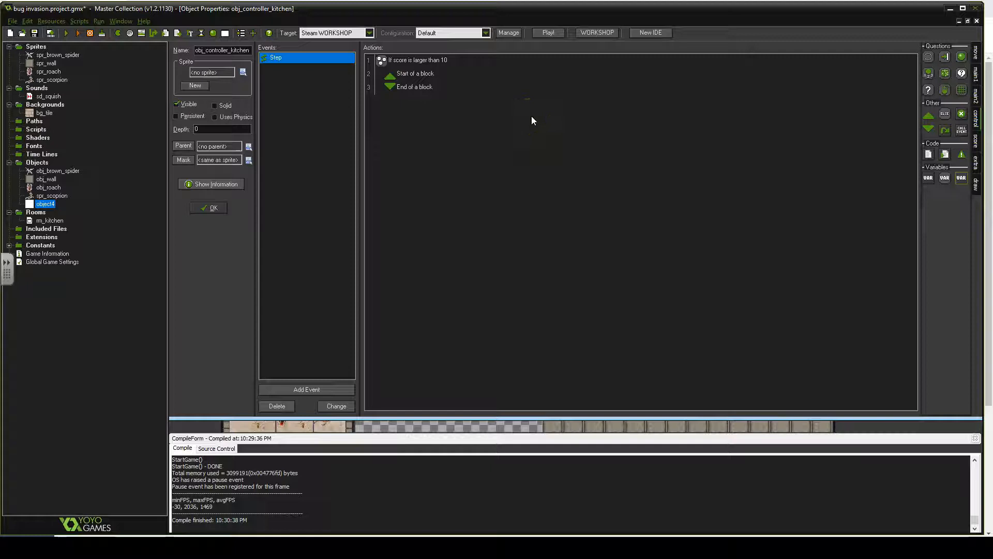
# - Insert a Go to next room action inside the block
pyautogui.click(976, 161)
pyautogui.click(976, 111)
pyautogui.click(976, 101)
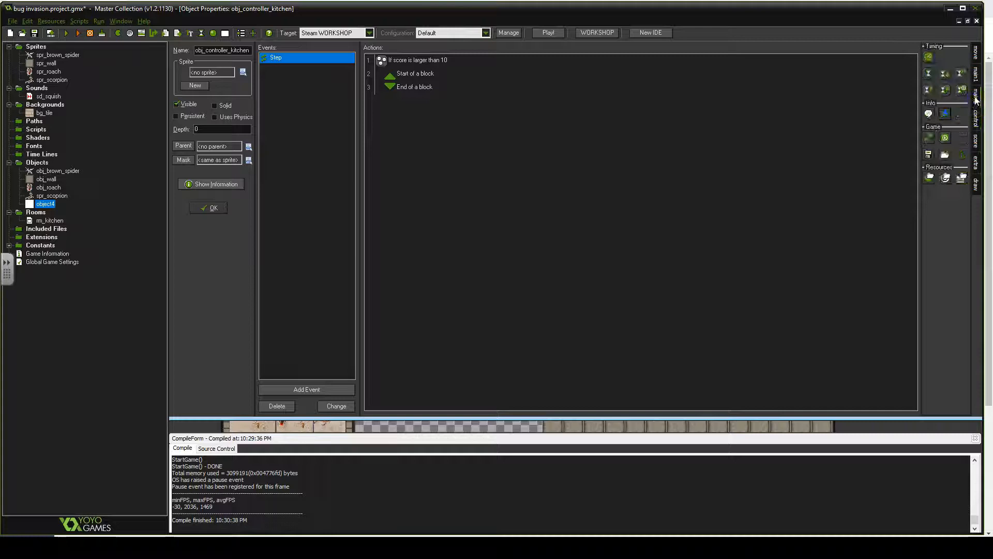
pyautogui.click(975, 76)
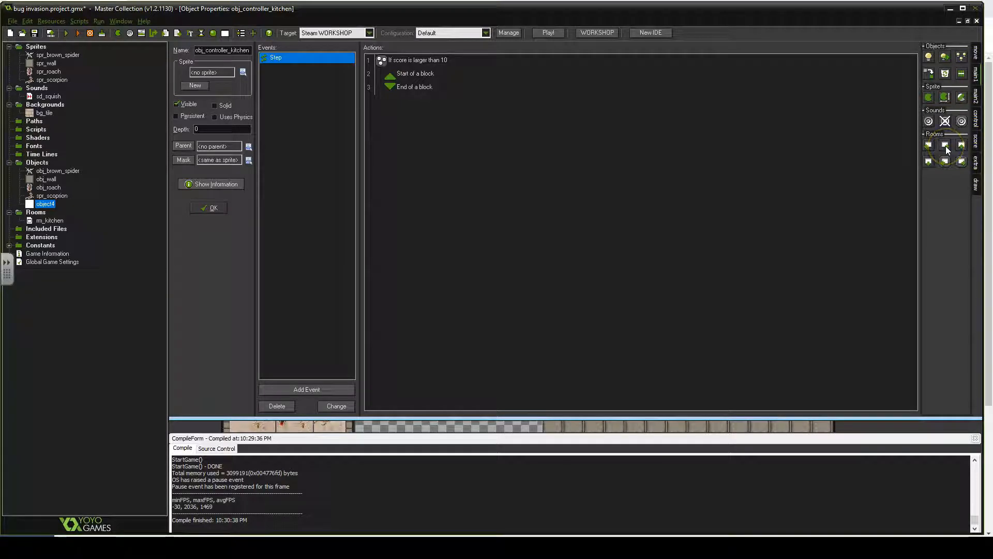
pyautogui.moveTo(945, 147); pyautogui.dragTo(416, 87)
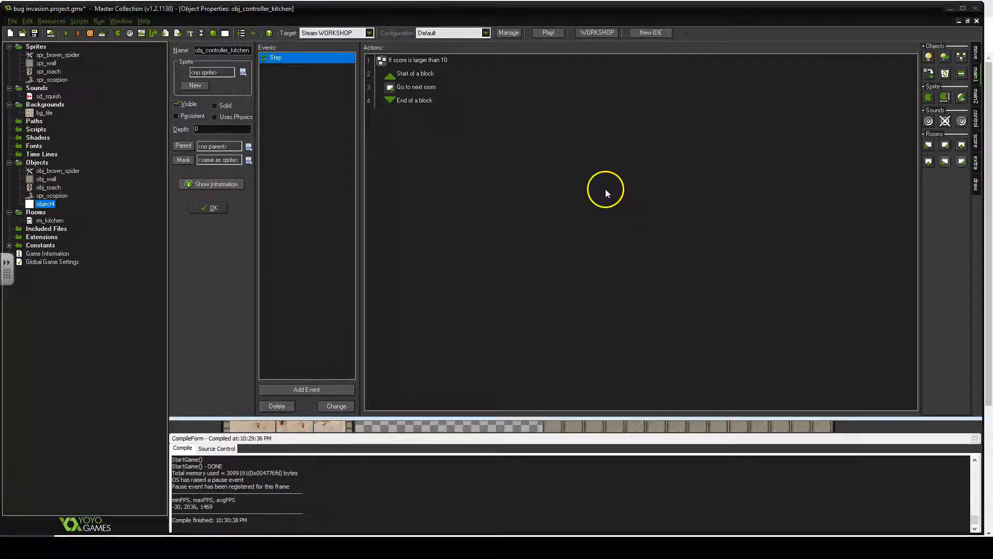
# - Add a Draw GUI event to the controller object
pyautogui.click(307, 389)
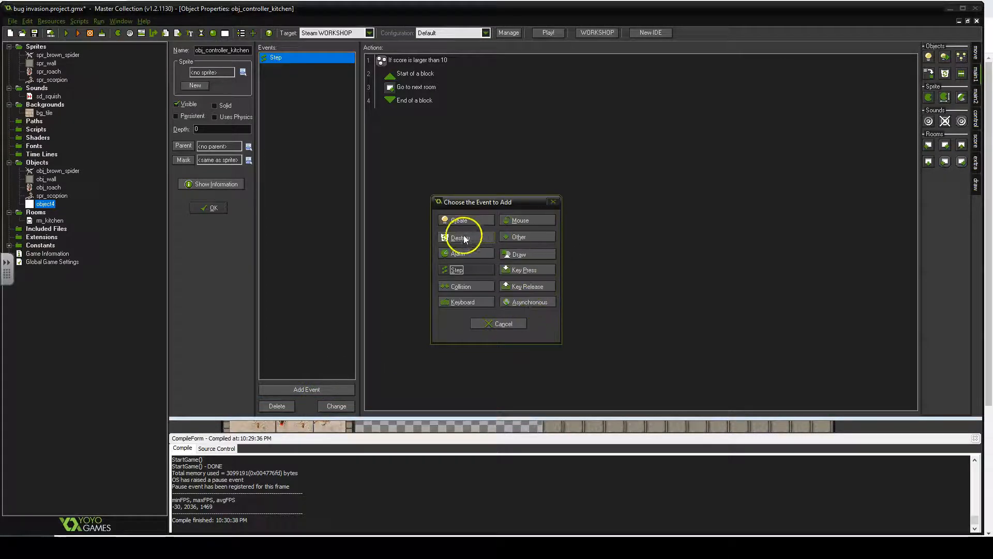
pyautogui.click(519, 253)
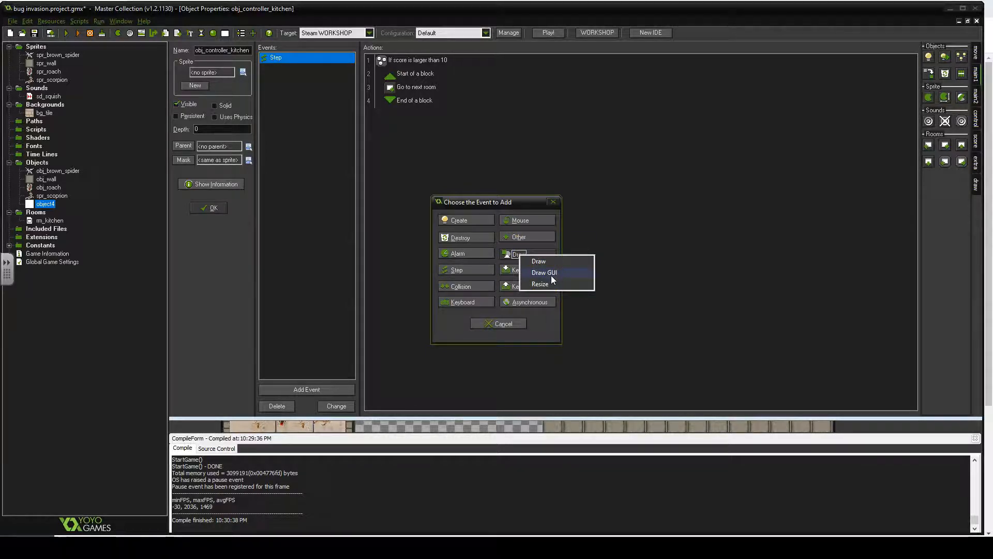
pyautogui.click(550, 275)
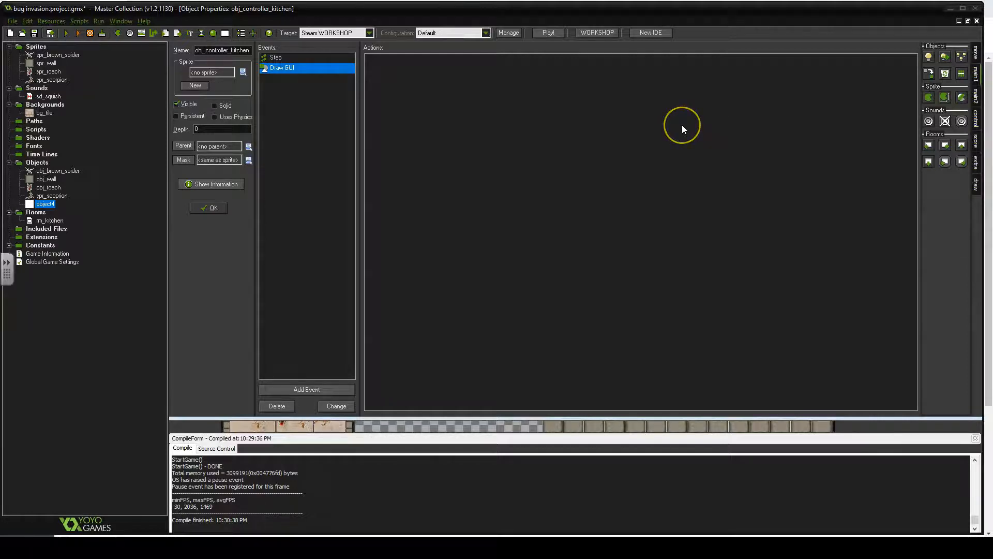
# - Add a Draw Score action to the Draw GUI event at x 0, y 0 with caption "Score: ", then close the controller object
pyautogui.click(975, 140)
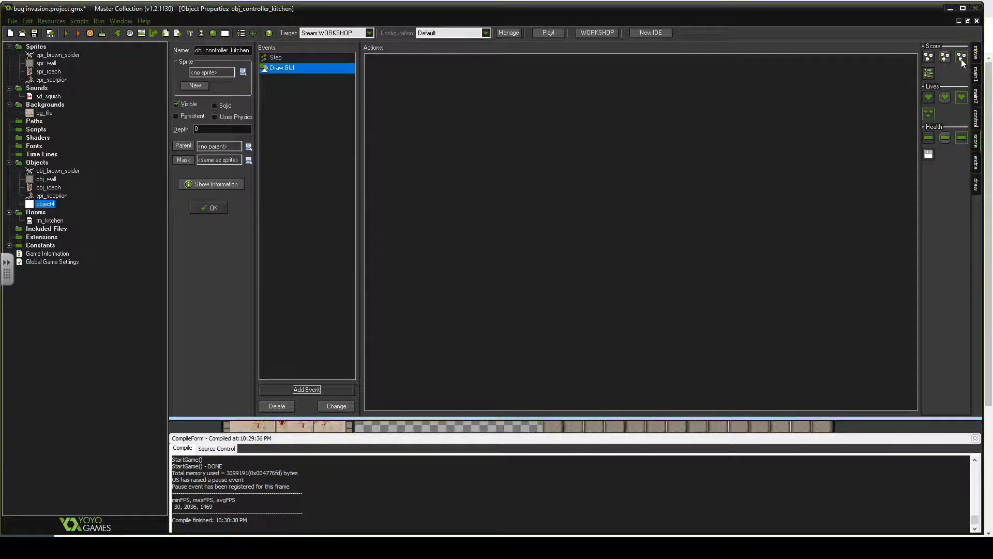
pyautogui.moveTo(962, 59)
pyautogui.mouseDown()
pyautogui.moveTo(528, 61)
pyautogui.moveTo(408, 72)
pyautogui.mouseUp()
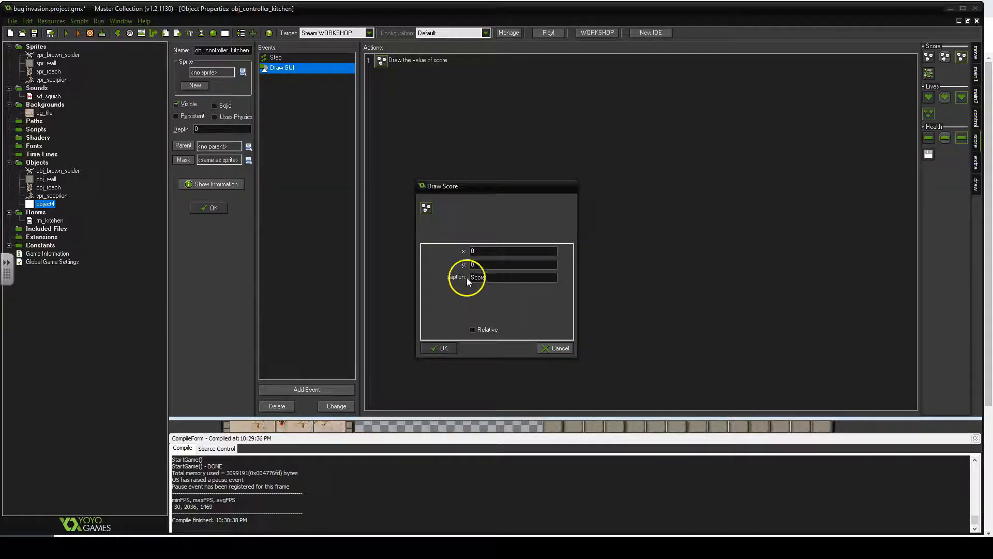
pyautogui.click(472, 251)
pyautogui.moveTo(489, 251); pyautogui.dragTo(438, 252)
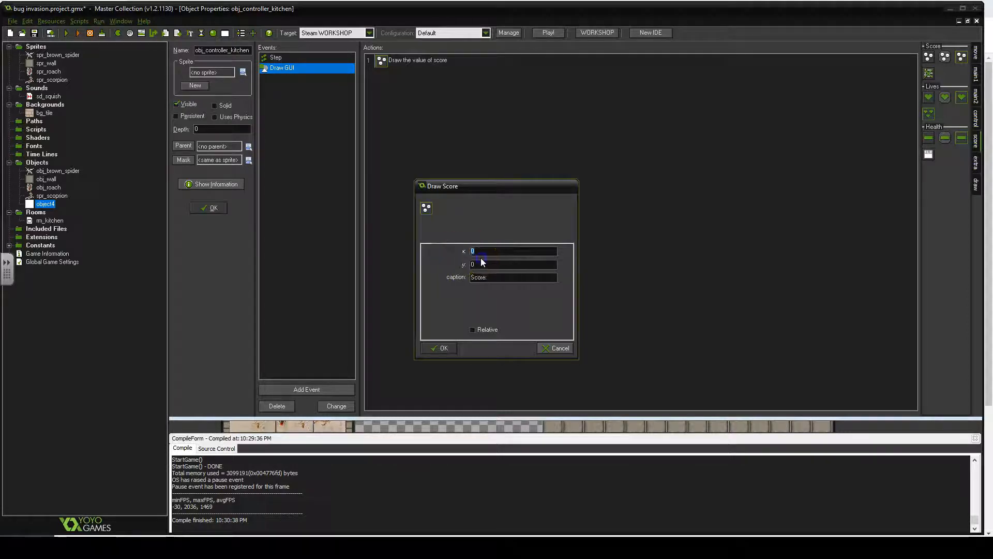
pyautogui.moveTo(485, 249); pyautogui.dragTo(453, 260)
pyautogui.click(432, 348)
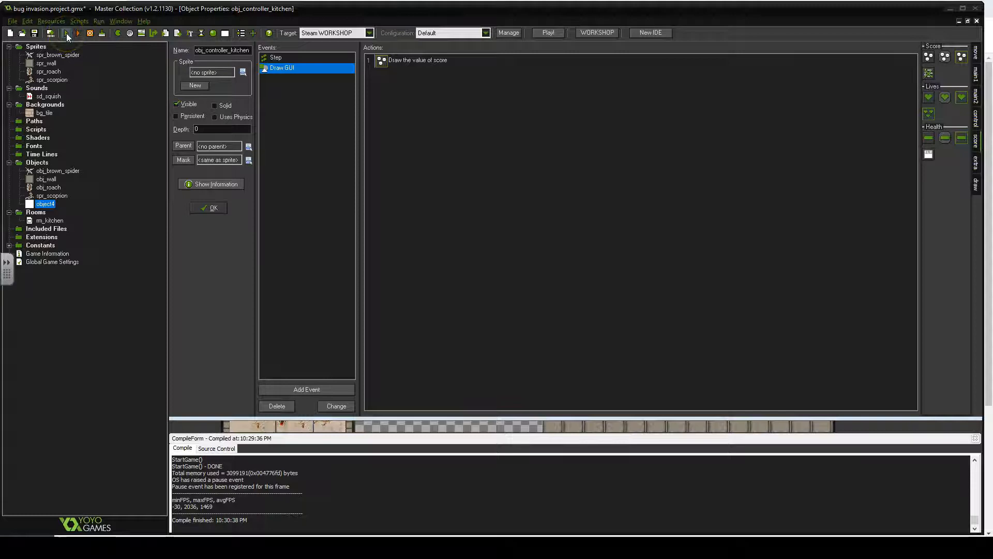
pyautogui.click(307, 121)
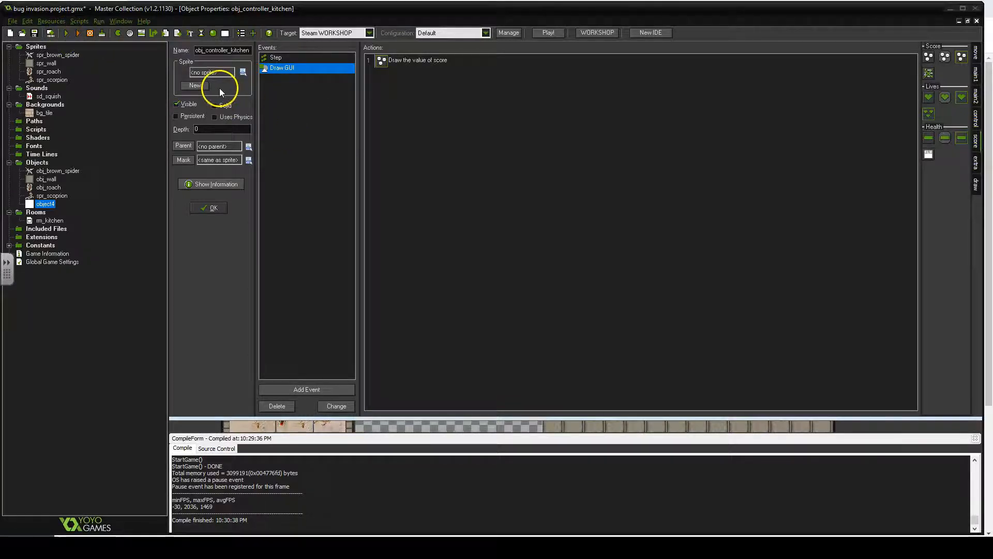
pyautogui.click(220, 208)
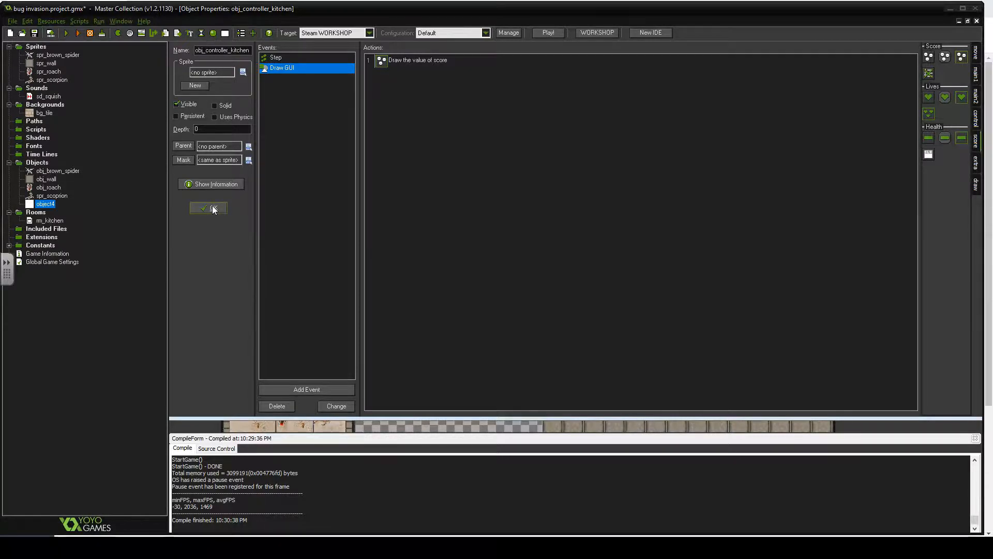
pyautogui.click(213, 208)
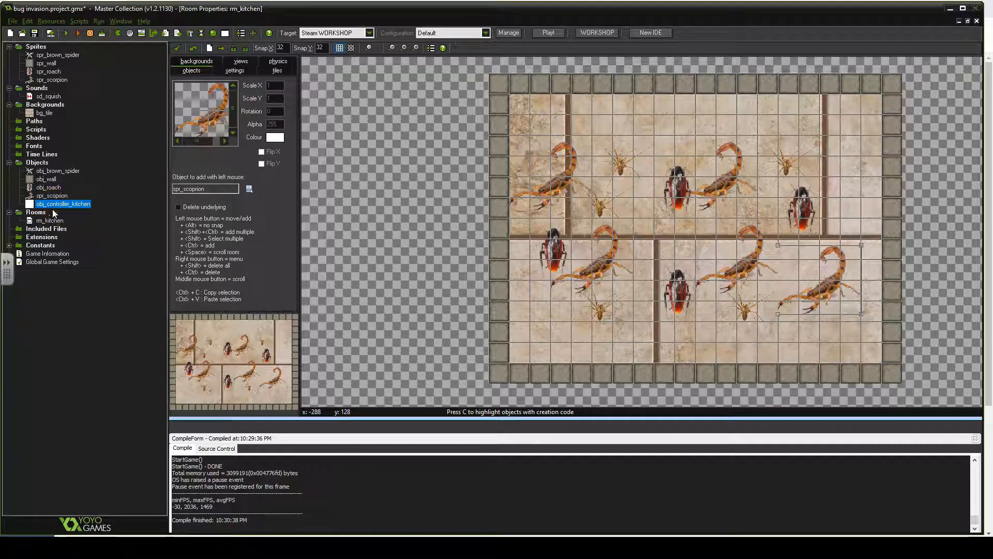
# - Place an obj_controller_kitchen instance in the kitchen room's top-right corner
pyautogui.click(248, 188)
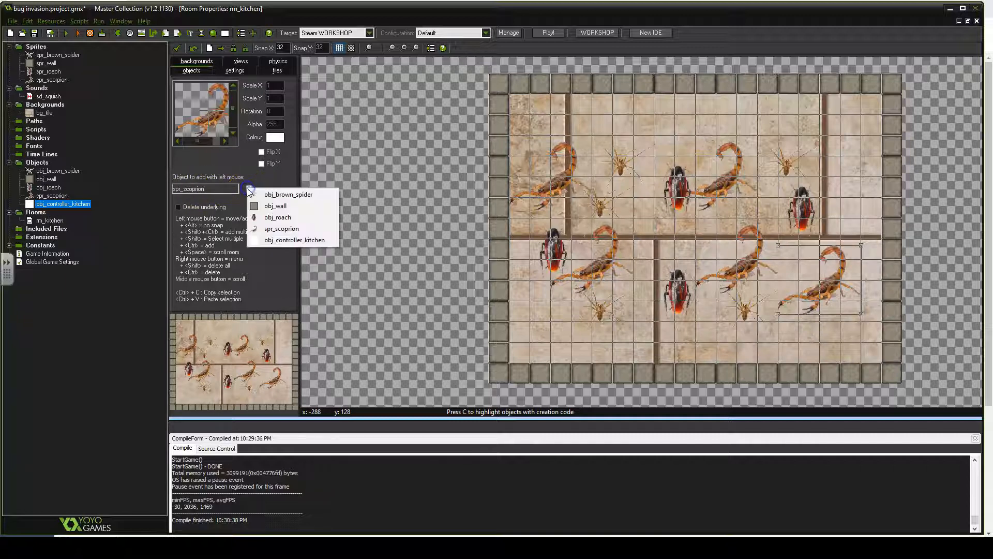
pyautogui.click(279, 241)
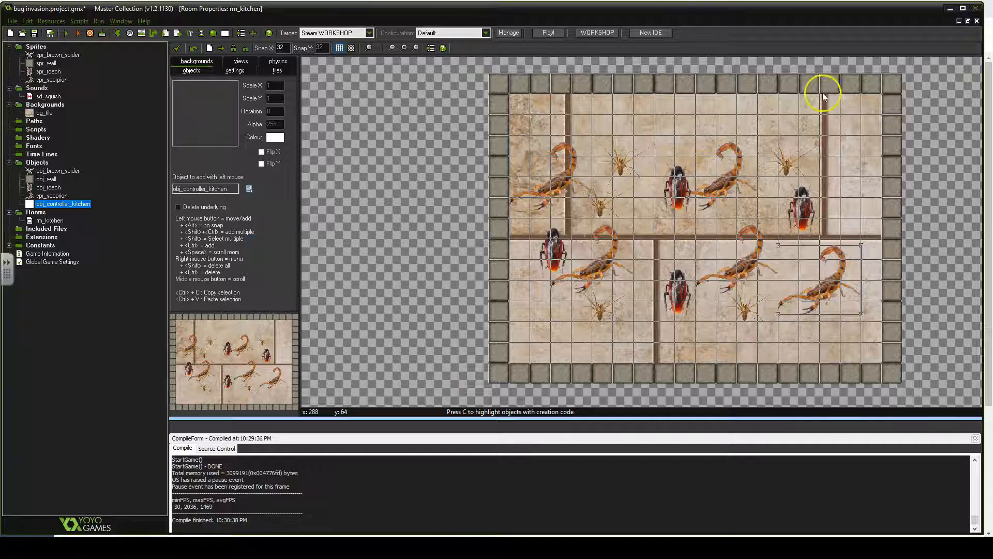
pyautogui.click(868, 106)
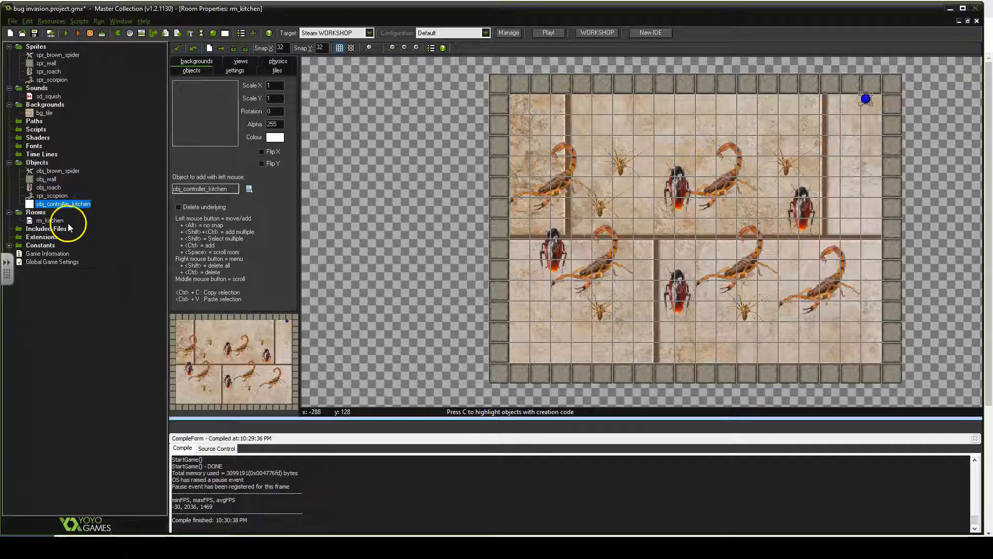
# - Run the game and squish bugs to test the score display, then close the game window
pyautogui.click(64, 35)
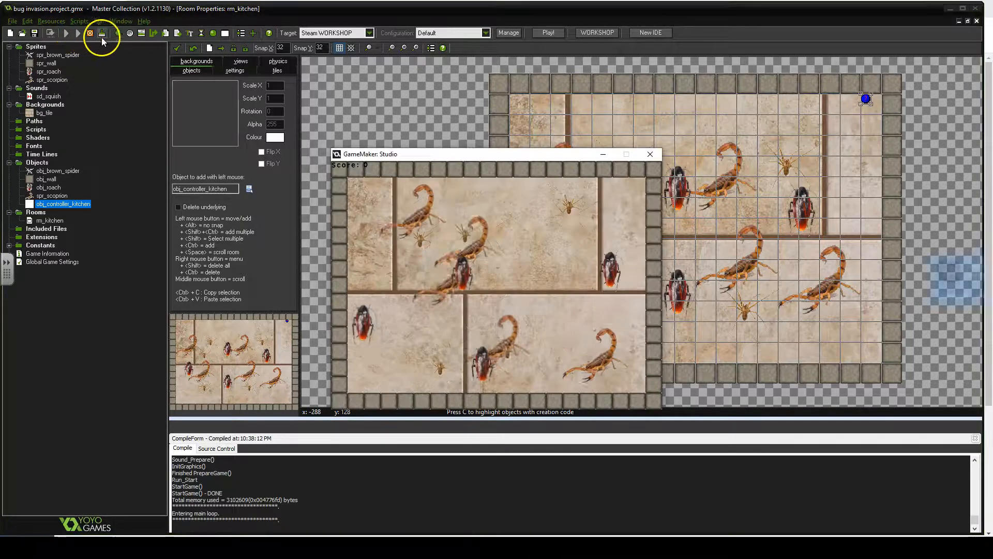
pyautogui.moveTo(494, 153); pyautogui.dragTo(509, 135)
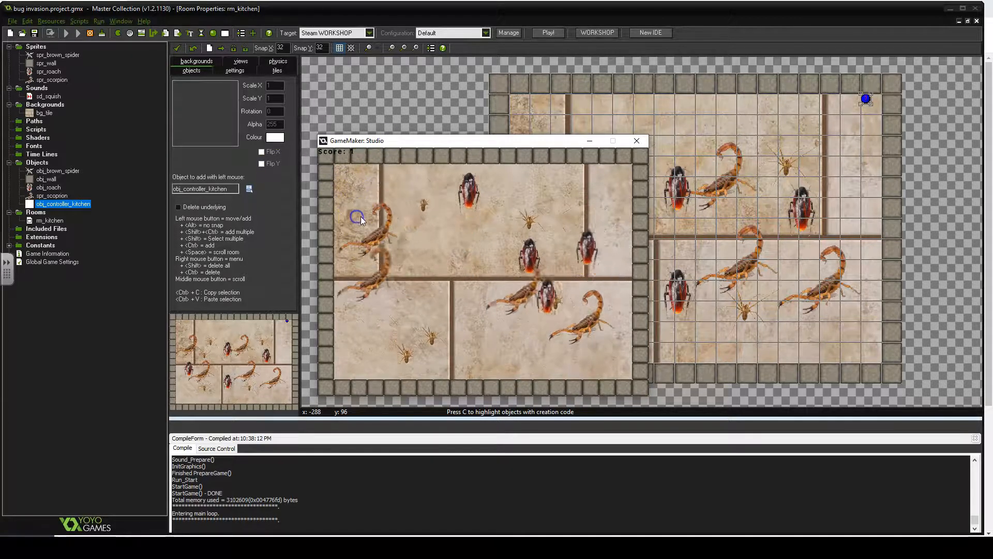
pyautogui.click(399, 224)
pyautogui.click(397, 207)
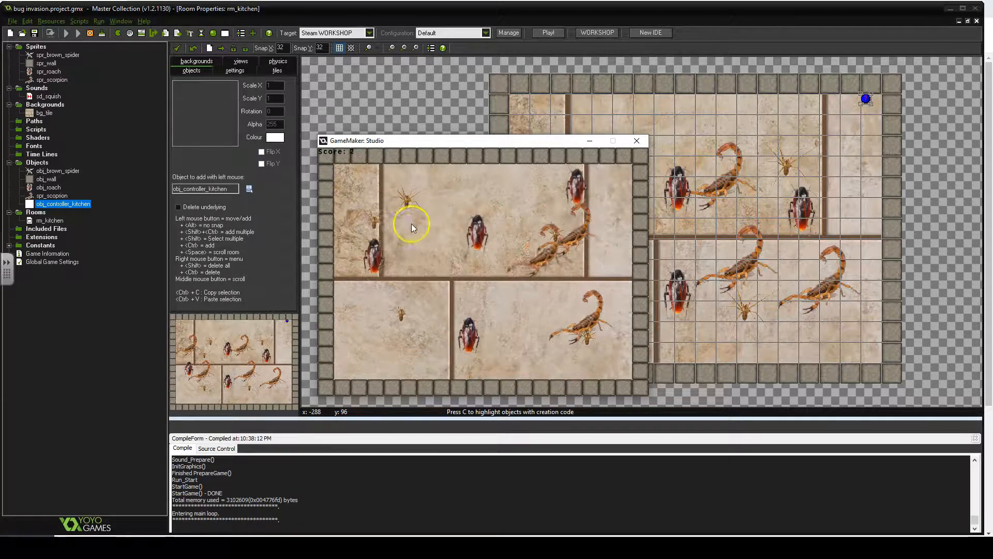
pyautogui.click(431, 268)
pyautogui.click(383, 231)
pyautogui.click(468, 188)
pyautogui.click(398, 345)
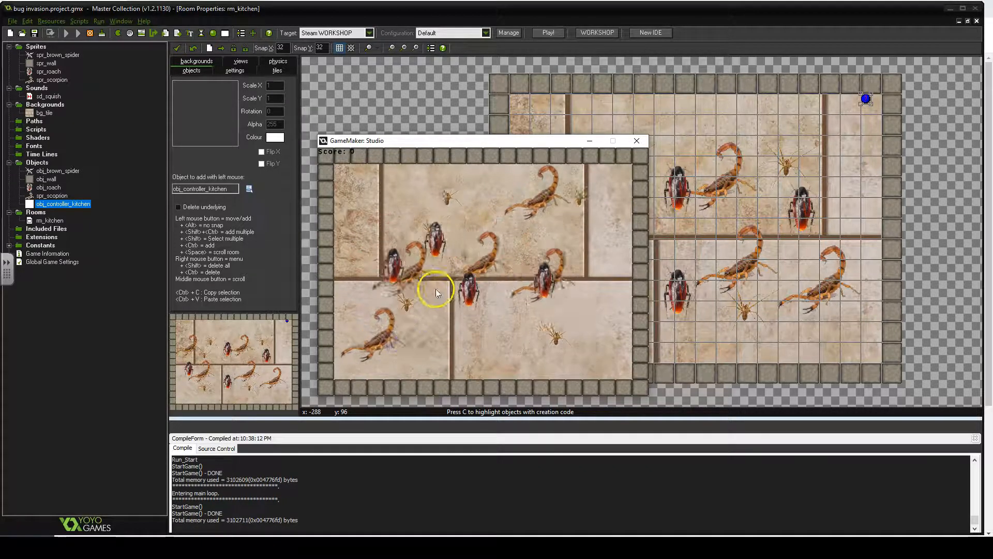
pyautogui.click(399, 247)
pyautogui.click(348, 252)
pyautogui.click(379, 282)
pyautogui.click(410, 310)
pyautogui.click(415, 256)
pyautogui.click(472, 269)
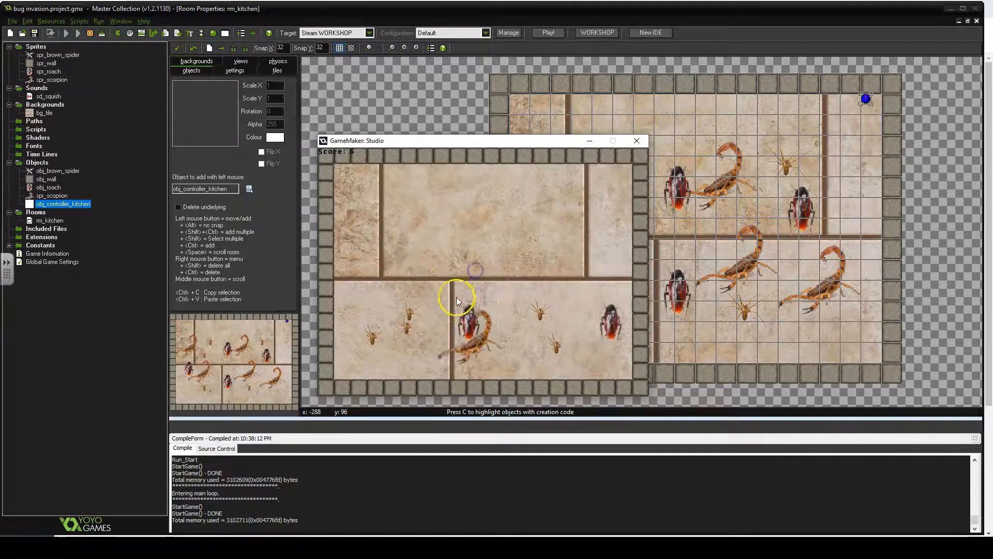
pyautogui.click(472, 215)
pyautogui.click(526, 286)
pyautogui.click(492, 274)
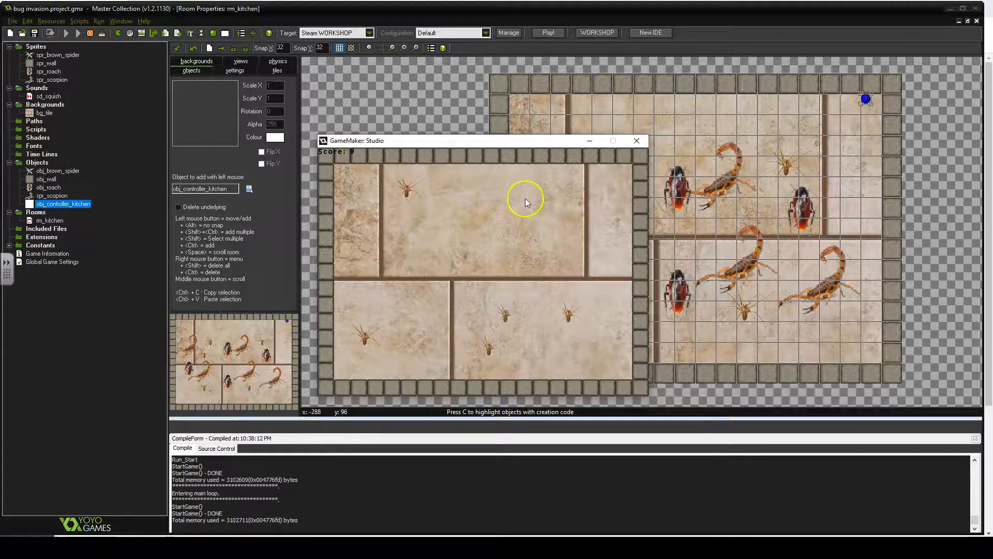
pyautogui.click(397, 252)
pyautogui.click(639, 143)
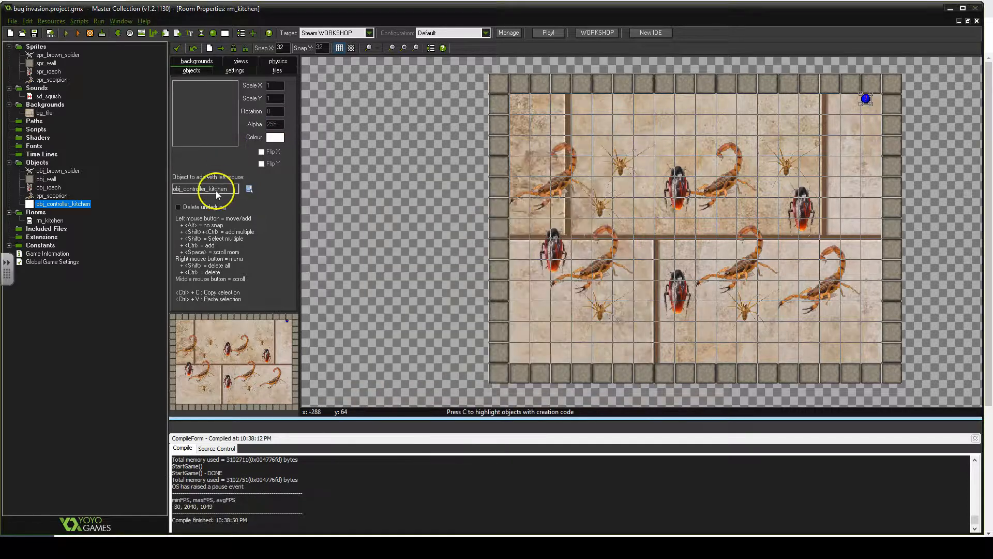
# - Place two more obj_roach instances in the kitchen room, one near the top and one near the bottom
pyautogui.click(248, 190)
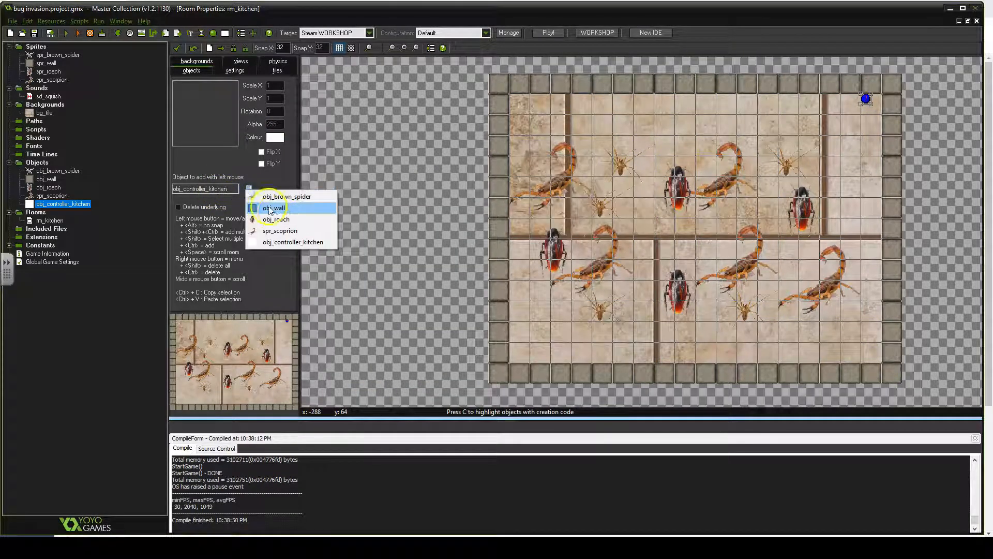
pyautogui.click(281, 220)
pyautogui.click(677, 127)
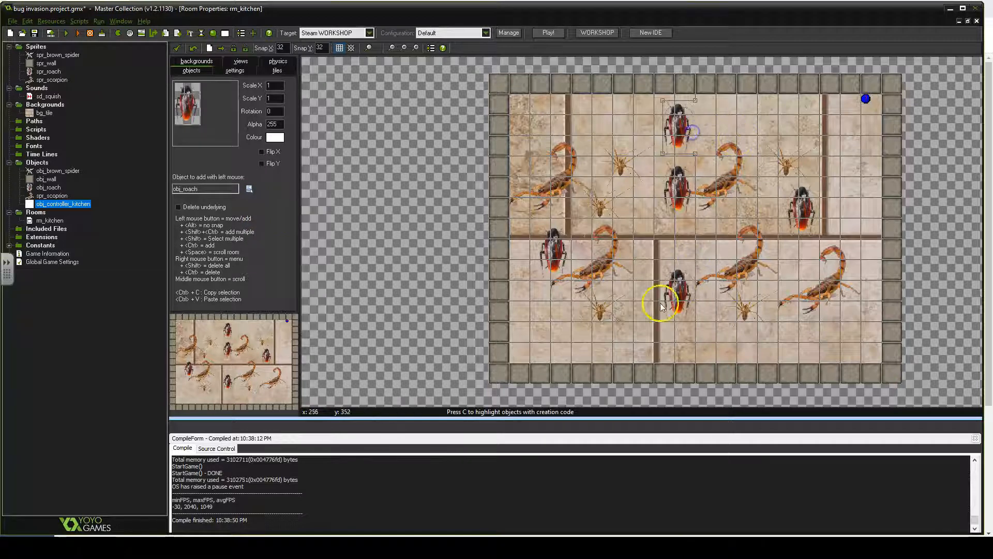
pyautogui.click(703, 342)
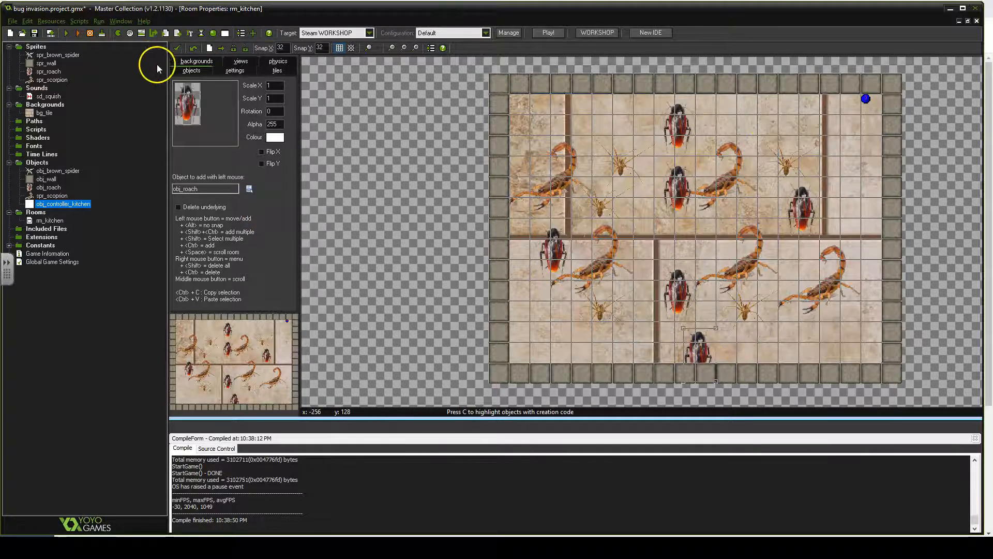
# - Run the game again and squish bugs until the score passes 10
pyautogui.click(62, 33)
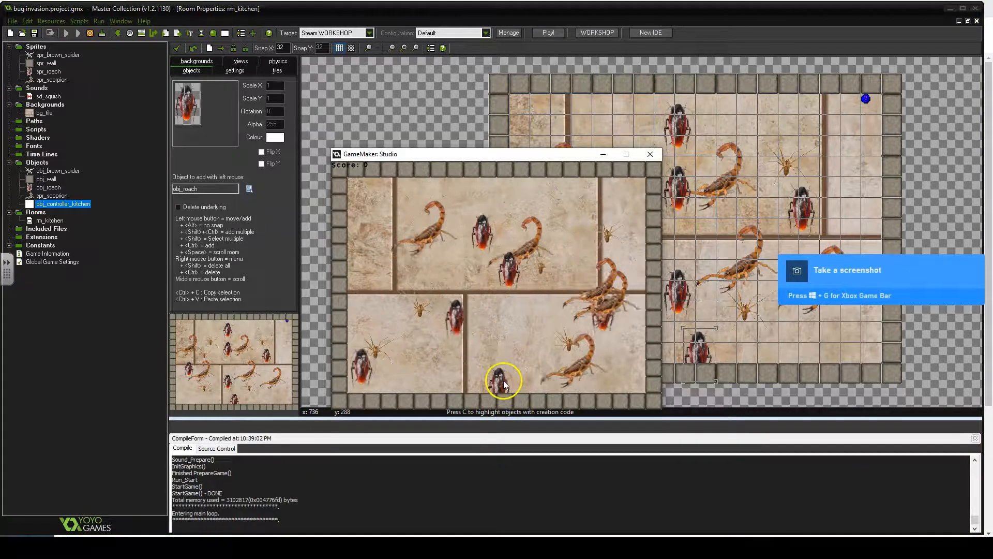
pyautogui.click(499, 383)
pyautogui.click(459, 366)
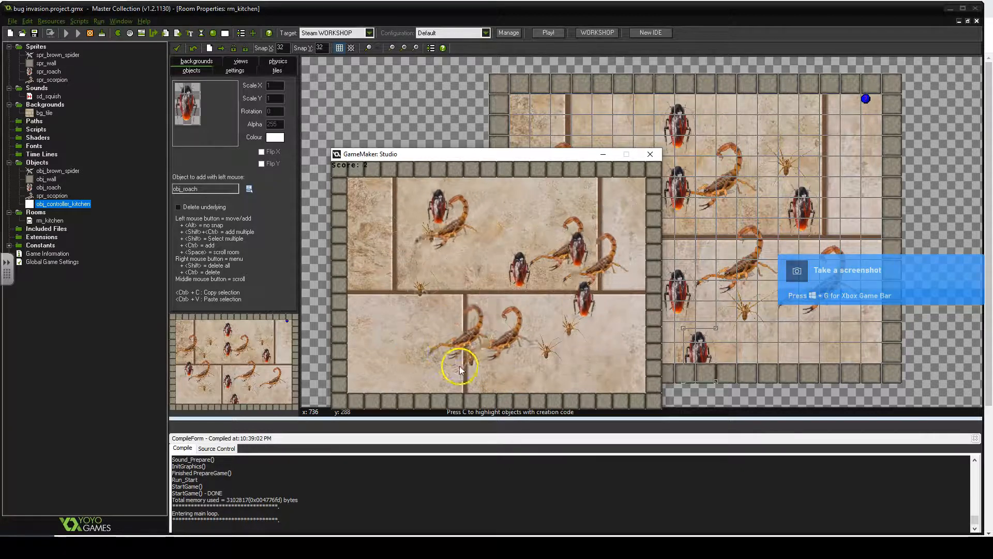
pyautogui.click(528, 348)
pyautogui.click(490, 262)
pyautogui.click(439, 269)
pyautogui.click(407, 325)
pyautogui.click(452, 293)
pyautogui.click(474, 262)
pyautogui.click(485, 287)
pyautogui.click(398, 220)
pyautogui.click(434, 247)
pyautogui.click(419, 326)
pyautogui.click(391, 291)
pyautogui.click(441, 288)
pyautogui.click(572, 262)
pyautogui.click(593, 236)
pyautogui.click(608, 237)
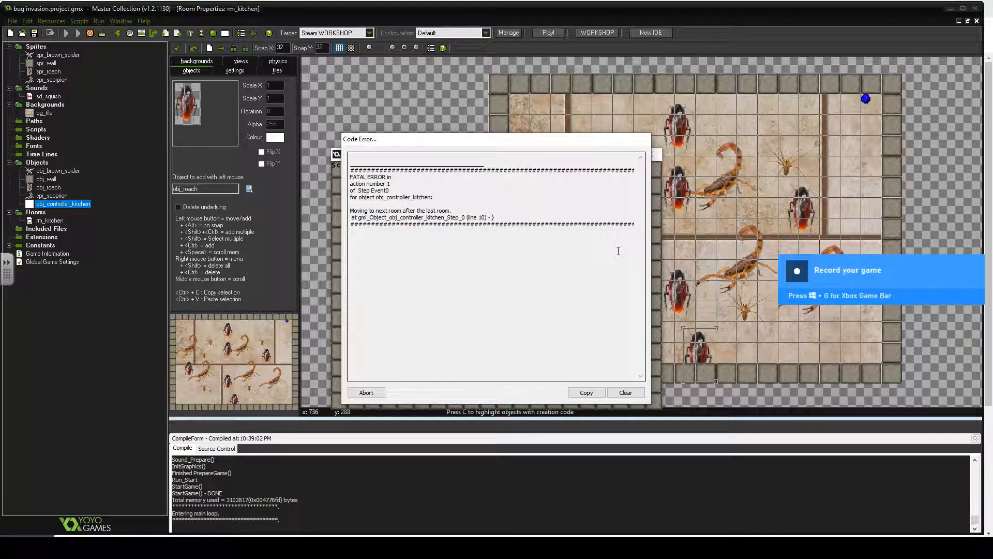
# - Examine the fatal code error message about moving to the next room, then abort the game
pyautogui.click(363, 169)
pyautogui.click(557, 236)
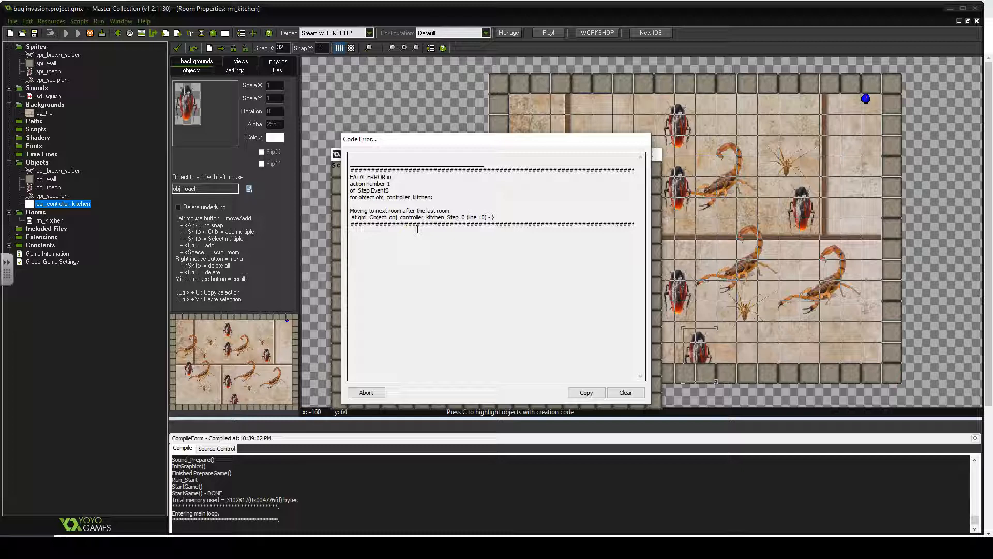
pyautogui.moveTo(349, 168); pyautogui.dragTo(506, 215)
pyautogui.click(507, 215)
pyautogui.click(494, 217)
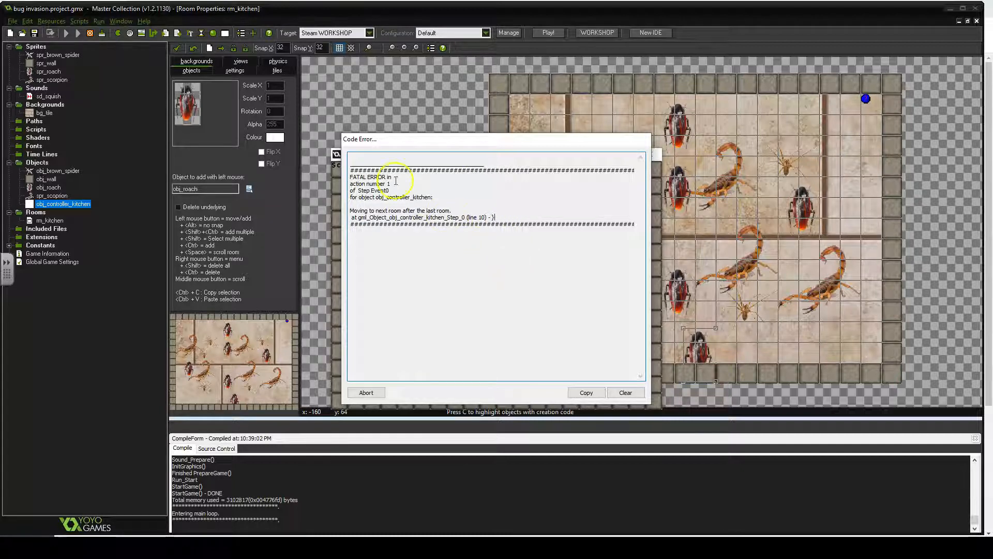
pyautogui.click(364, 178)
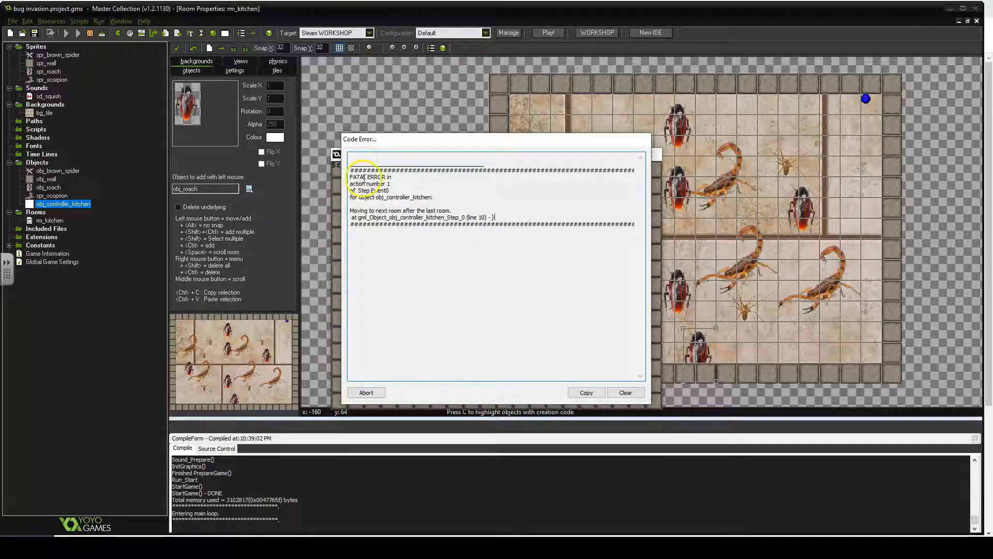
pyautogui.moveTo(356, 183)
pyautogui.mouseDown()
pyautogui.moveTo(399, 184)
pyautogui.moveTo(367, 192)
pyautogui.mouseUp()
pyautogui.click(398, 184)
pyautogui.moveTo(370, 191); pyautogui.dragTo(387, 192)
pyautogui.click(369, 202)
pyautogui.moveTo(376, 197); pyautogui.dragTo(432, 198)
pyautogui.click(437, 197)
pyautogui.moveTo(350, 210); pyautogui.dragTo(496, 215)
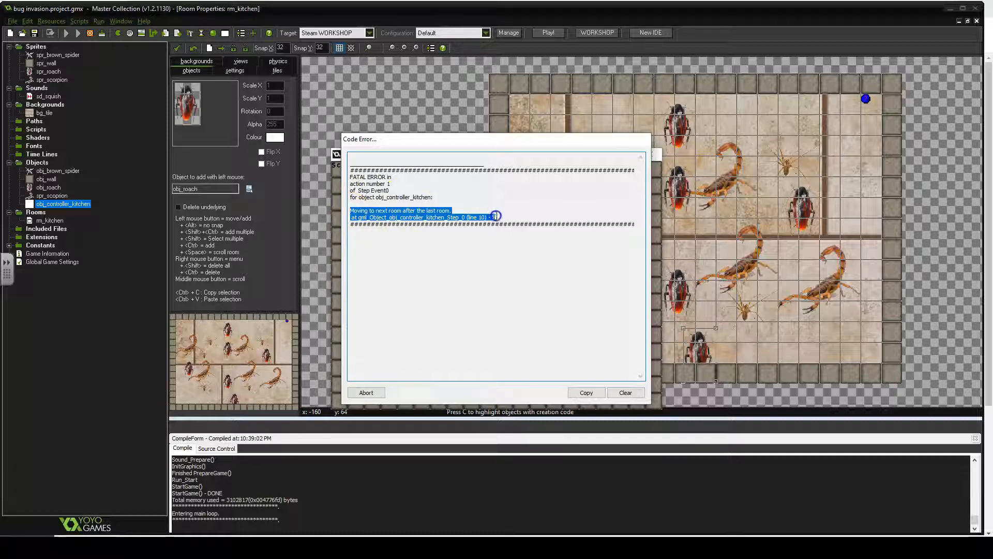
pyautogui.click(496, 216)
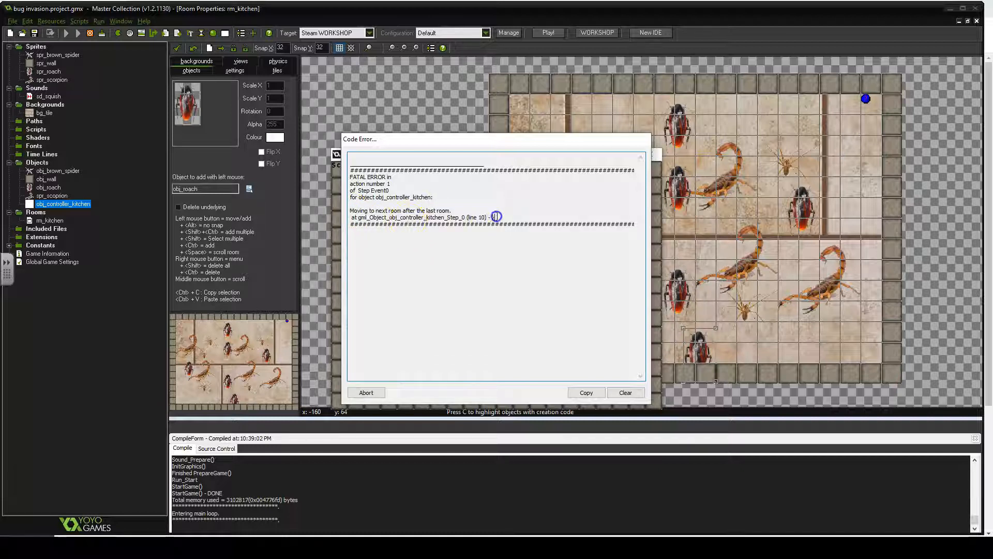
pyautogui.moveTo(357, 210); pyautogui.dragTo(458, 209)
pyautogui.click(408, 216)
pyautogui.moveTo(356, 217); pyautogui.dragTo(500, 217)
pyautogui.click(502, 217)
pyautogui.click(366, 393)
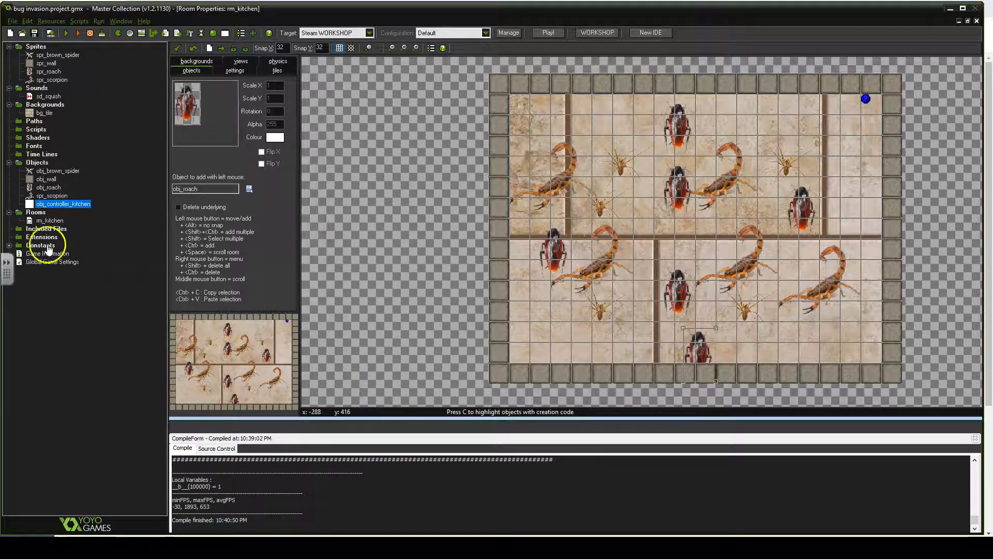
# - Create a new room and name it rm_kitchen2
pyautogui.click(43, 213)
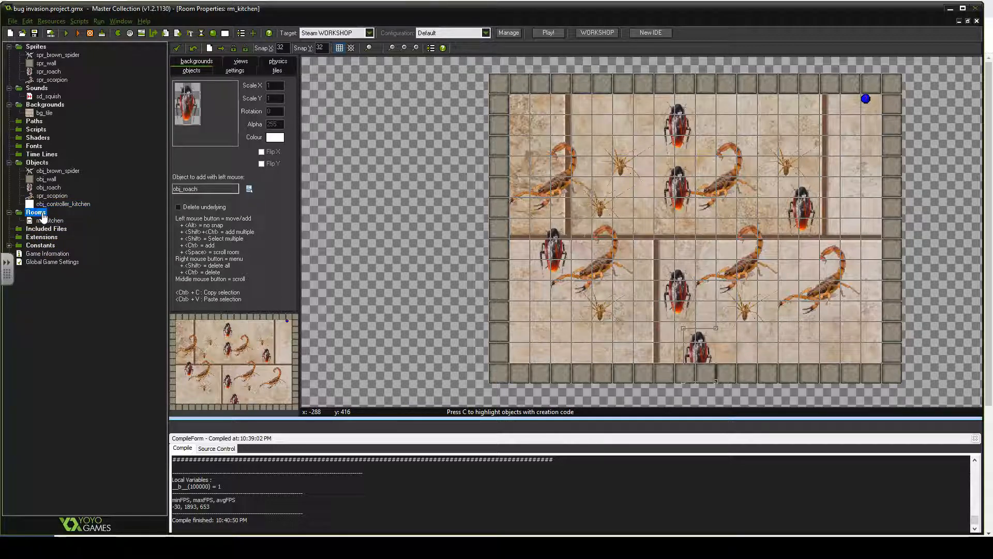
pyautogui.rightClick(43, 214)
pyautogui.click(58, 220)
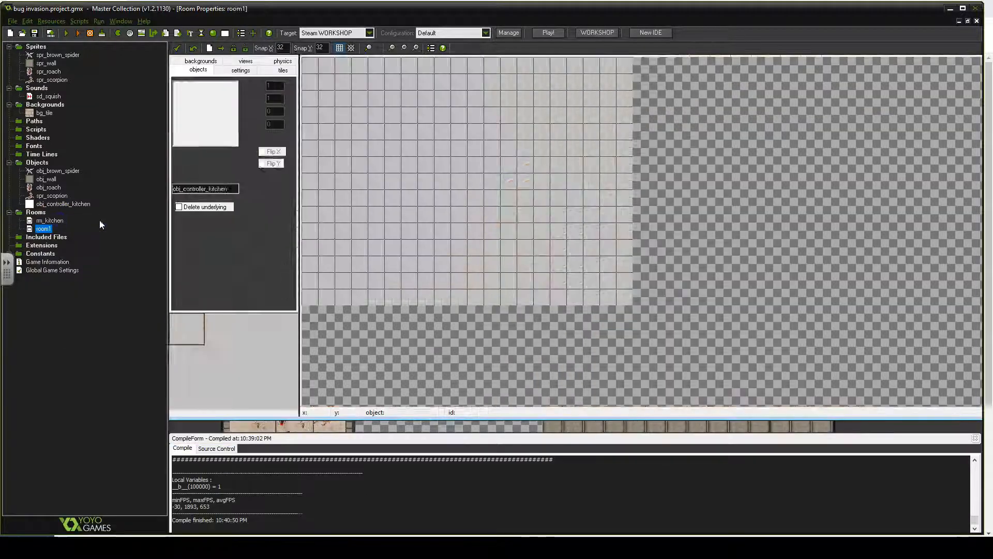
pyautogui.click(122, 221)
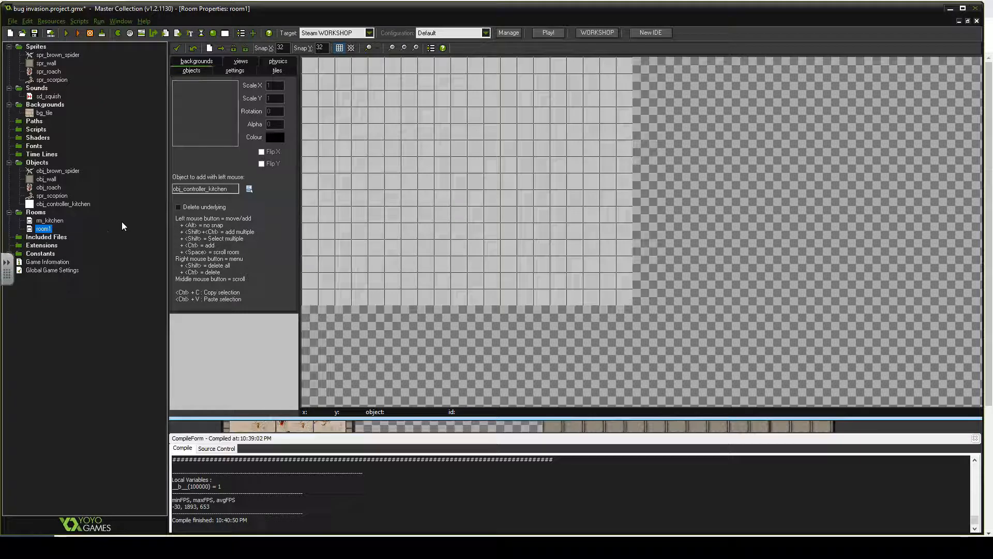
pyautogui.click(246, 78)
pyautogui.doubleClick(233, 86)
pyautogui.write('rm')
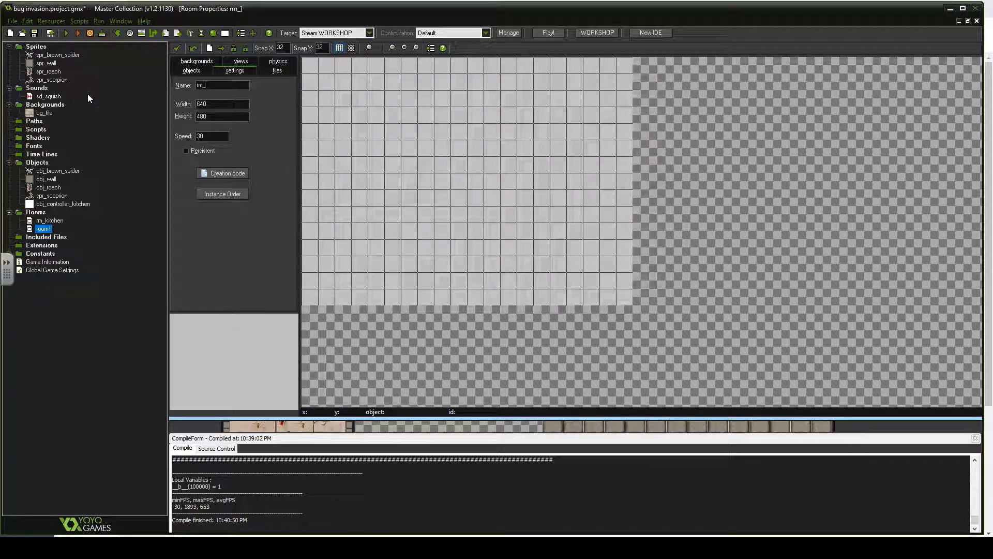
pyautogui.write('_kitchen2')
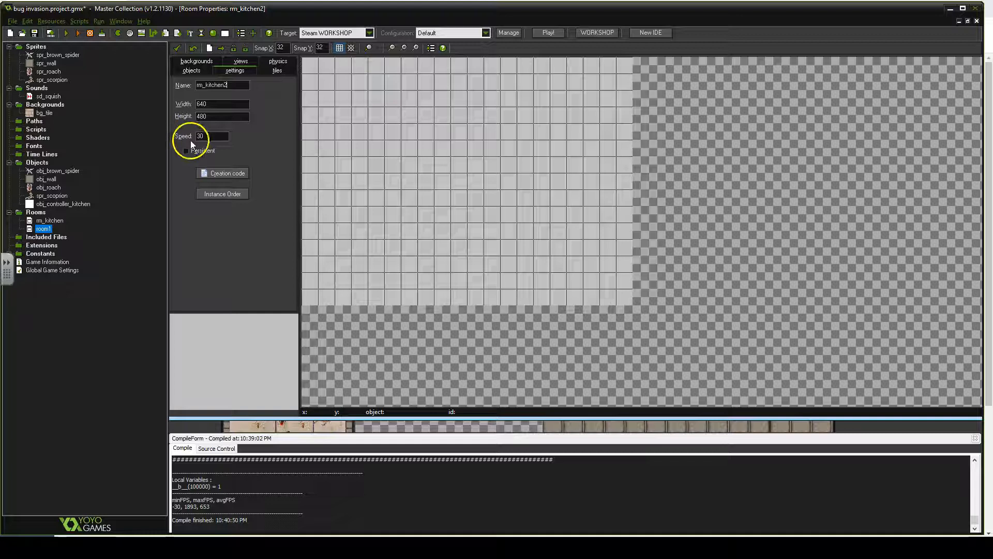
# - Set the new room's background image to bg_tile
pyautogui.click(204, 61)
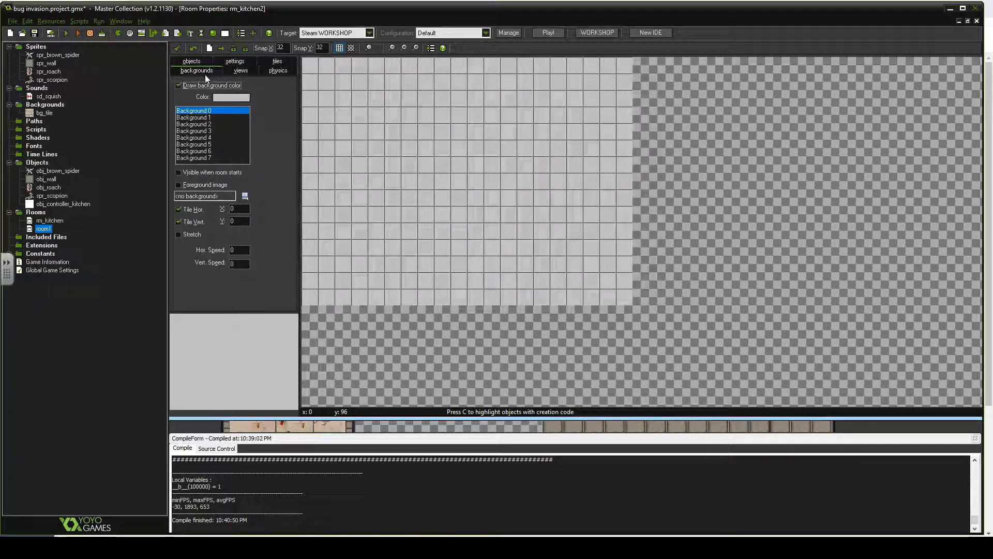
pyautogui.click(244, 196)
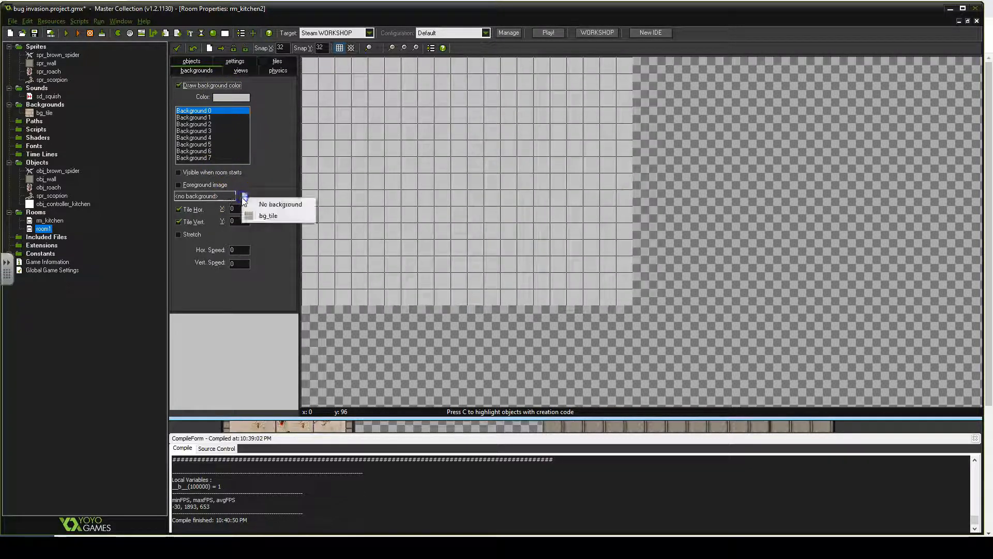
pyautogui.click(276, 214)
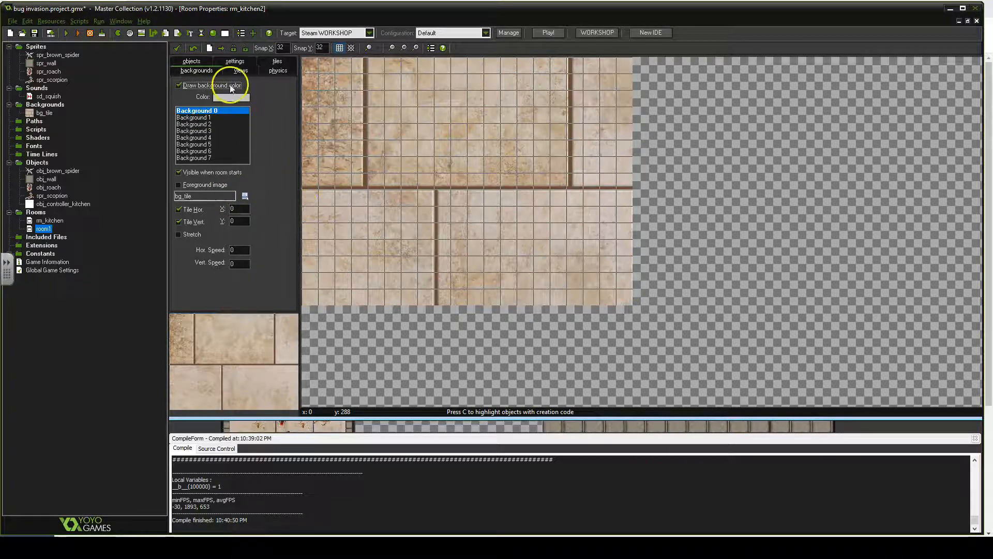
# - Choose obj_wall and draw a continuous wall border around the room's edges
pyautogui.click(204, 62)
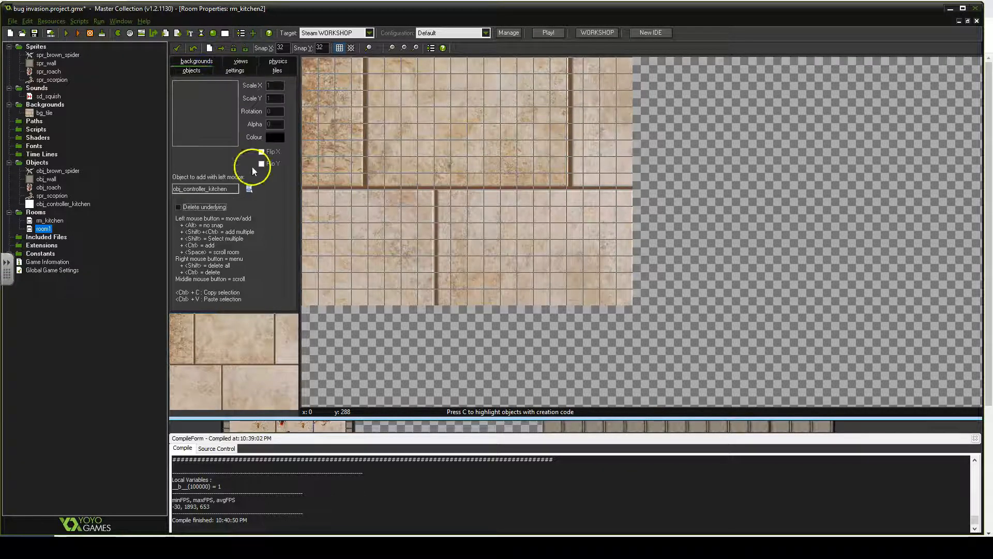
pyautogui.click(248, 189)
pyautogui.click(273, 203)
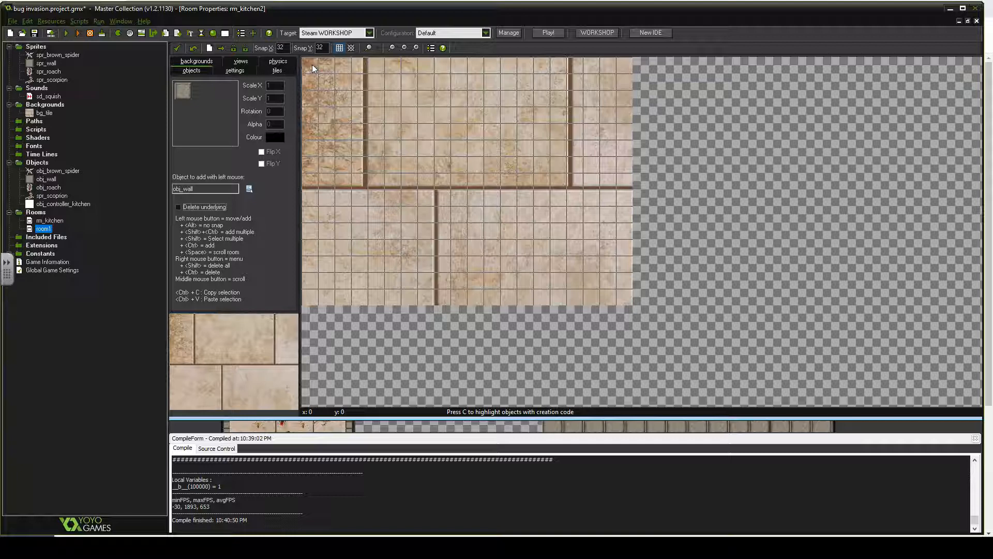
pyautogui.moveTo(313, 64)
pyautogui.keyDown('ctrl'); pyautogui.keyDown('shift'); pyautogui.mouseDown()
pyautogui.moveTo(623, 68)
pyautogui.moveTo(628, 104)
pyautogui.moveTo(628, 294)
pyautogui.moveTo(322, 297)
pyautogui.moveTo(309, 264)
pyautogui.moveTo(311, 83)
pyautogui.moveTo(309, 237)
pyautogui.moveTo(326, 249)
pyautogui.mouseUp(); pyautogui.keyUp('shift'); pyautogui.keyUp('ctrl')
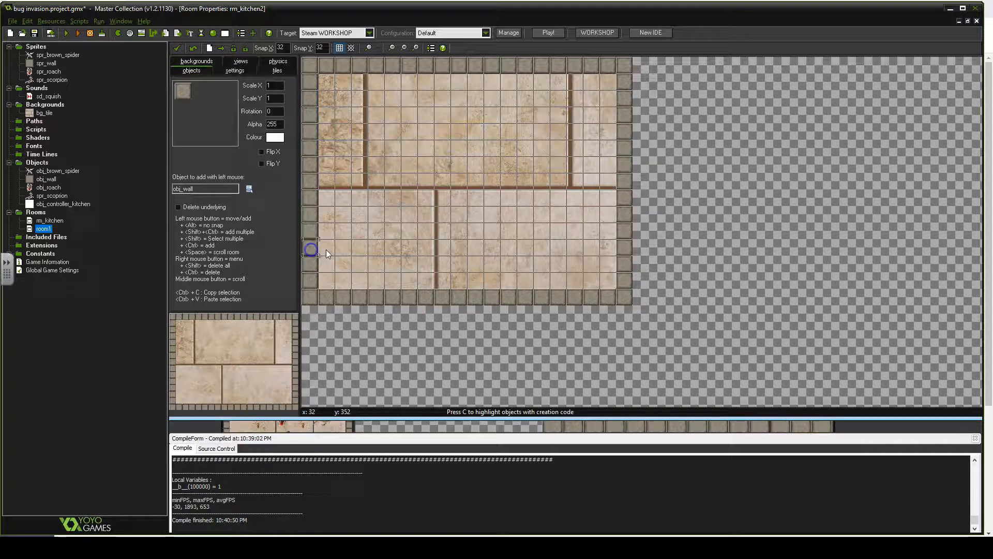
# - Add inner walls: a block in the upper-left area, a short vertical wall on the right, and two single blocks lower down
pyautogui.click(370, 151)
pyautogui.moveTo(369, 151)
pyautogui.mouseDown()
pyautogui.moveTo(361, 160)
pyautogui.moveTo(429, 148)
pyautogui.moveTo(444, 173)
pyautogui.moveTo(366, 187)
pyautogui.mouseUp()
pyautogui.click(364, 151)
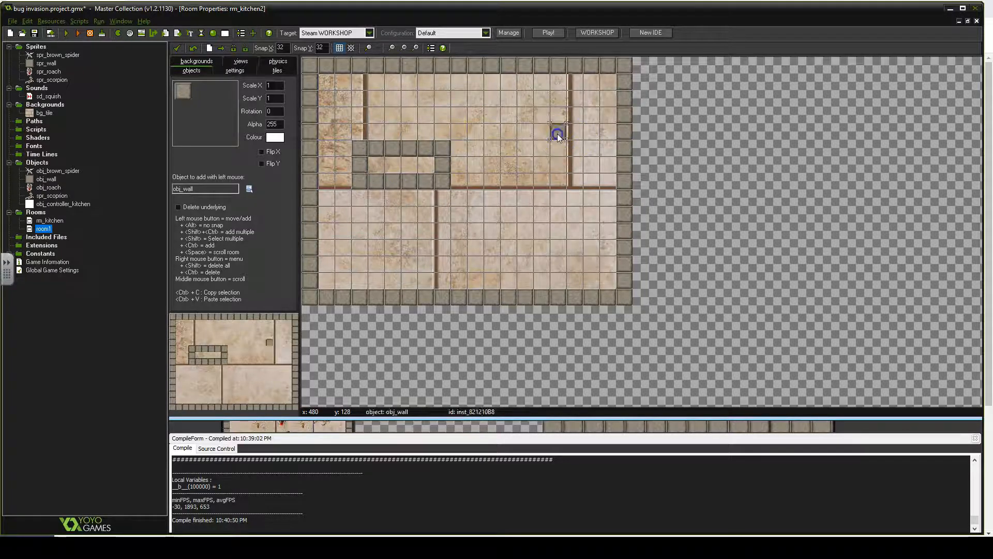
pyautogui.click(560, 185)
pyautogui.moveTo(557, 120)
pyautogui.mouseDown()
pyautogui.moveTo(558, 161)
pyautogui.moveTo(557, 107)
pyautogui.mouseUp()
pyautogui.click(508, 248)
pyautogui.click(359, 263)
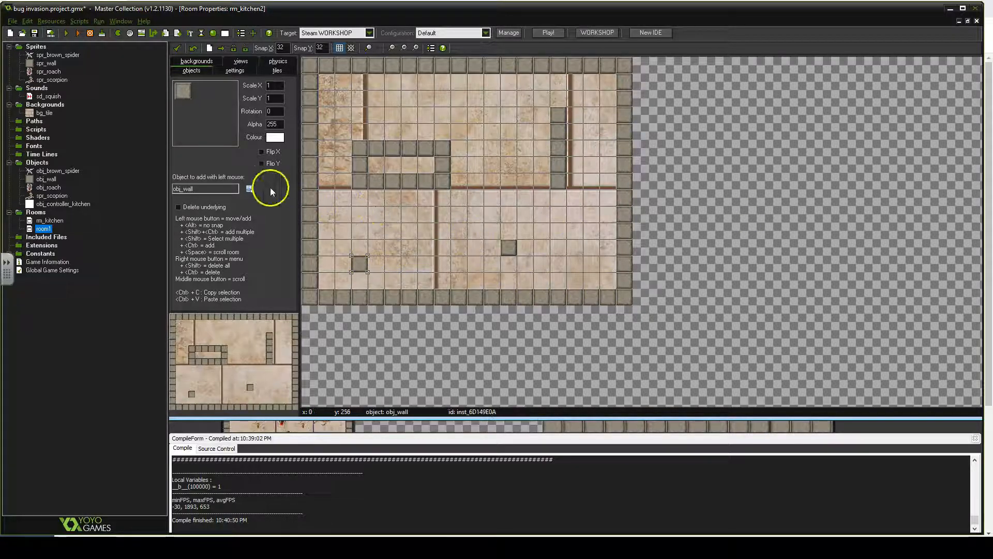
pyautogui.click(68, 55)
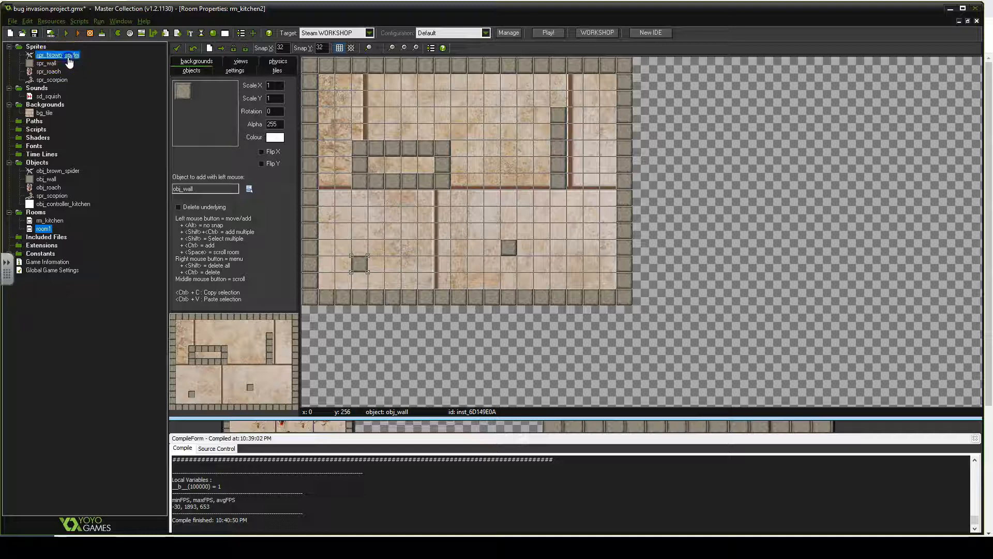
pyautogui.click(407, 112)
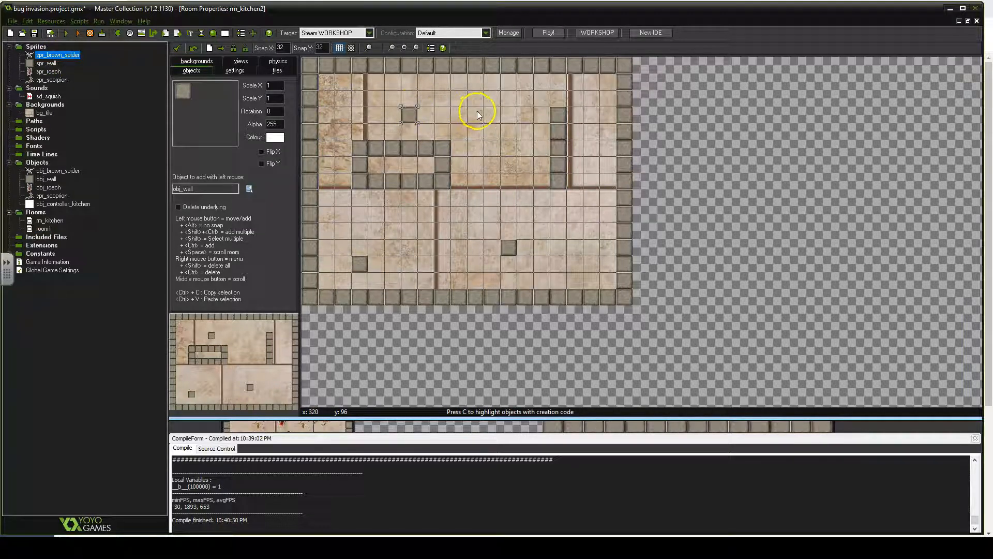
pyautogui.rightClick(408, 115)
pyautogui.click(430, 121)
# - Choose obj_brown_spider and scatter about ten spider instances across the room
pyautogui.click(248, 190)
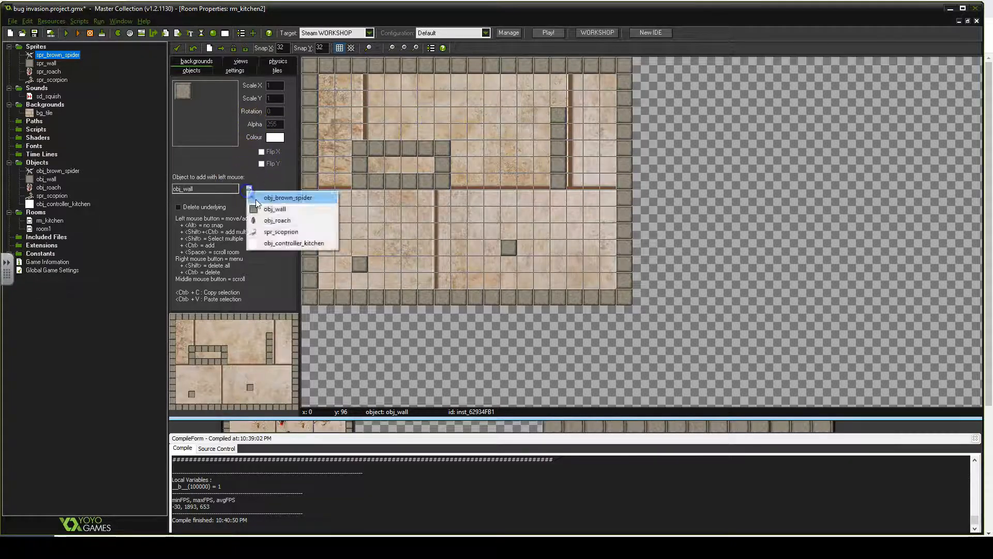
pyautogui.click(274, 196)
pyautogui.click(401, 106)
pyautogui.click(479, 103)
pyautogui.click(491, 179)
pyautogui.click(472, 228)
pyautogui.click(408, 228)
pyautogui.click(365, 215)
pyautogui.click(579, 231)
pyautogui.click(580, 196)
pyautogui.click(596, 114)
pyautogui.click(513, 146)
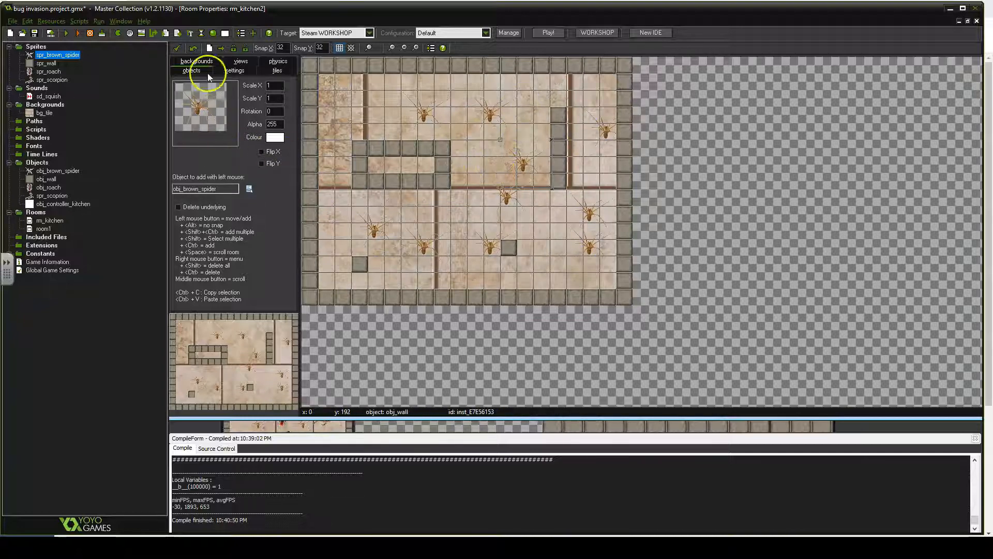
# - Choose obj_roach and place about eight roach instances around the room, mostly near the left and centre
pyautogui.click(49, 71)
pyautogui.click(471, 159)
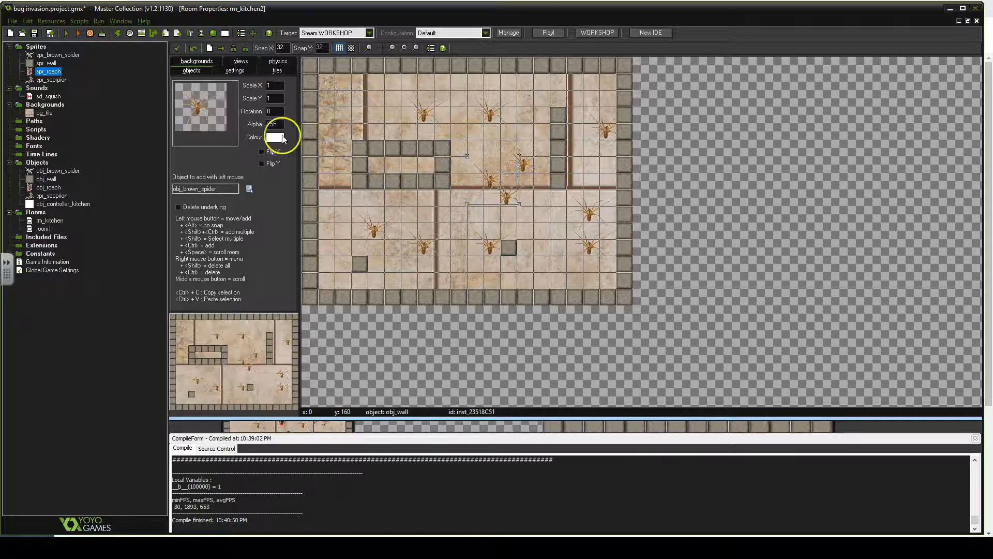
pyautogui.click(250, 188)
pyautogui.click(275, 219)
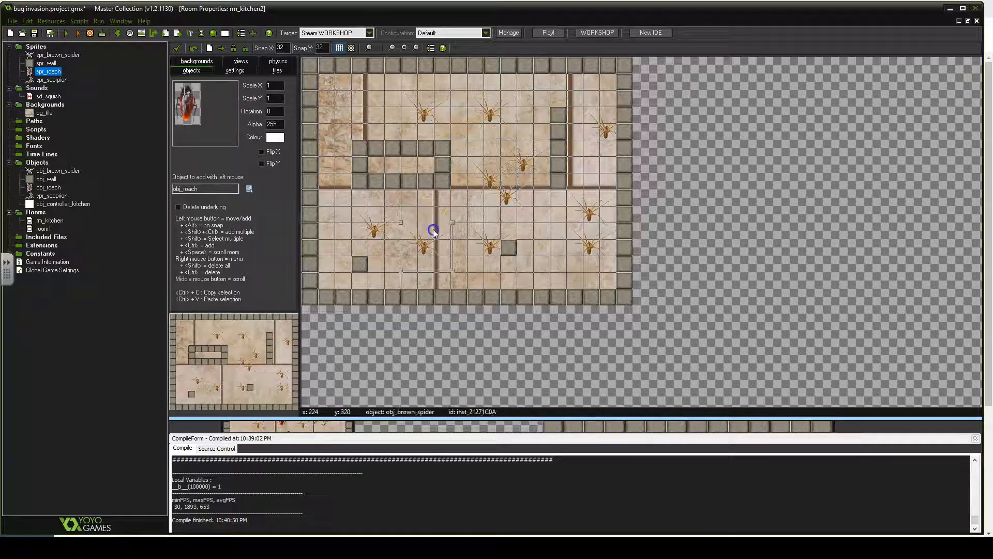
pyautogui.click(449, 243)
pyautogui.click(448, 243)
pyautogui.click(420, 215)
pyautogui.click(445, 210)
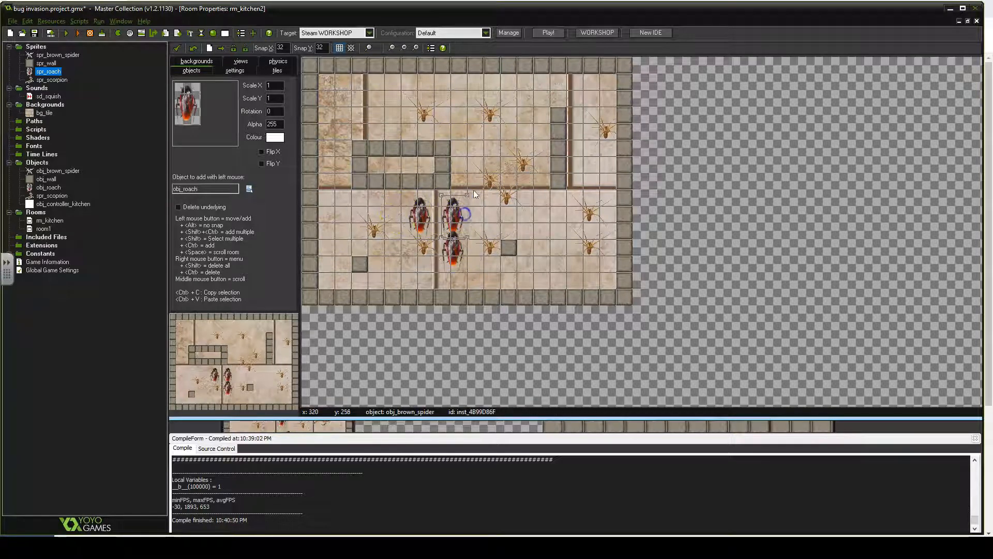
pyautogui.click(451, 97)
pyautogui.click(369, 88)
pyautogui.click(336, 111)
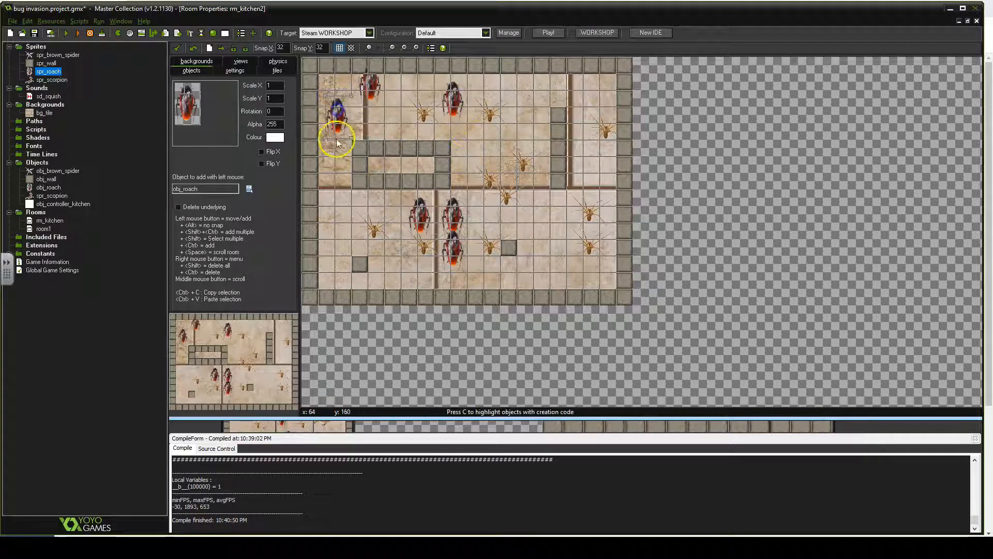
pyautogui.click(335, 168)
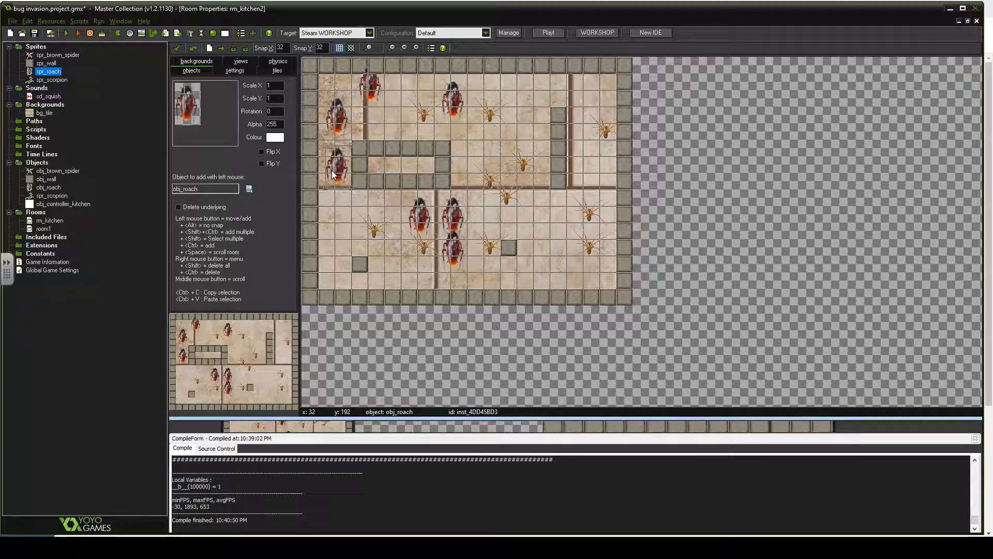
pyautogui.moveTo(333, 175)
pyautogui.mouseDown()
pyautogui.moveTo(370, 84)
pyautogui.moveTo(337, 111)
pyautogui.moveTo(339, 159)
pyautogui.mouseUp()
# - Choose obj_scorpion and place four scorpion instances across the room
pyautogui.click(249, 188)
pyautogui.click(288, 231)
pyautogui.click(483, 145)
pyautogui.click(543, 86)
pyautogui.click(541, 219)
pyautogui.click(553, 268)
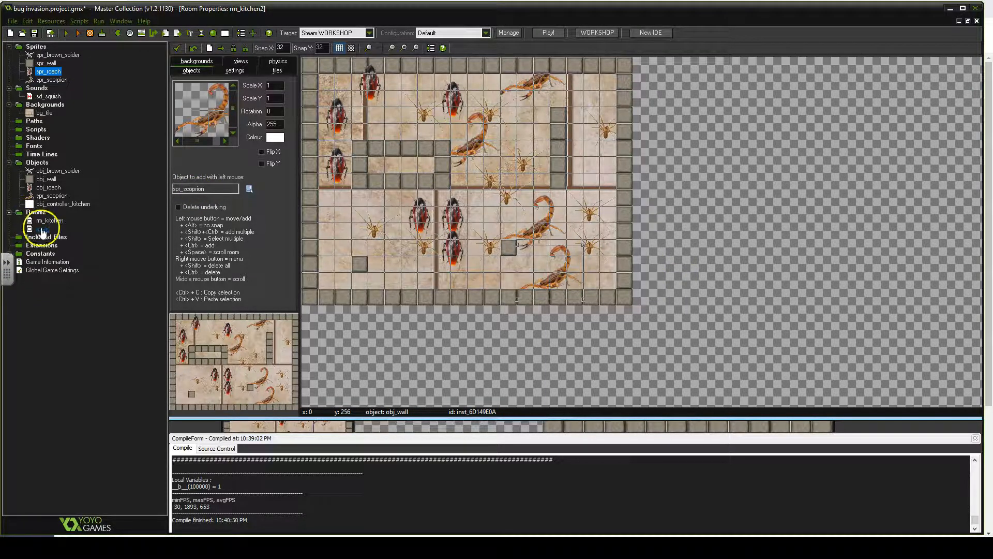
# - Close the room editor, allowing instances outside the room to be removed
pyautogui.click(237, 72)
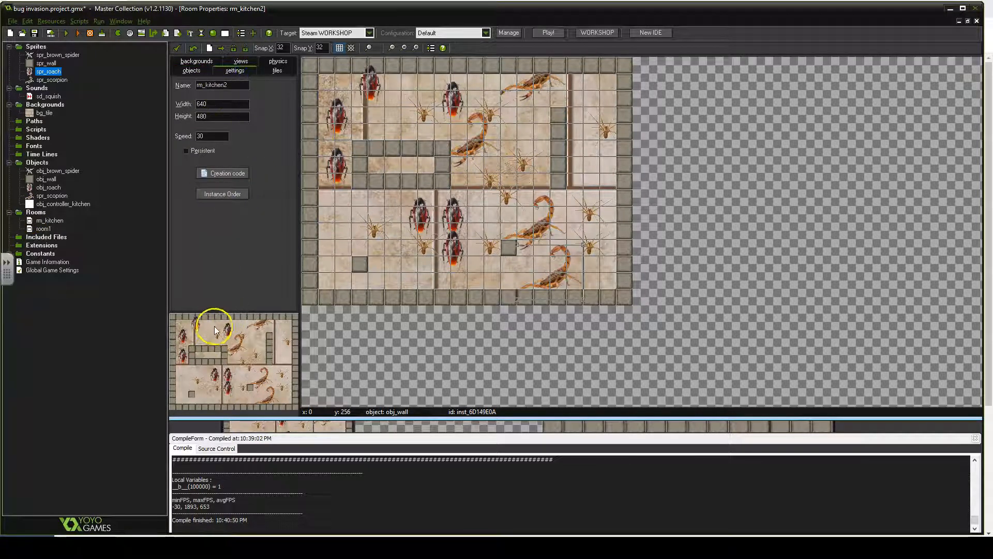
pyautogui.click(177, 48)
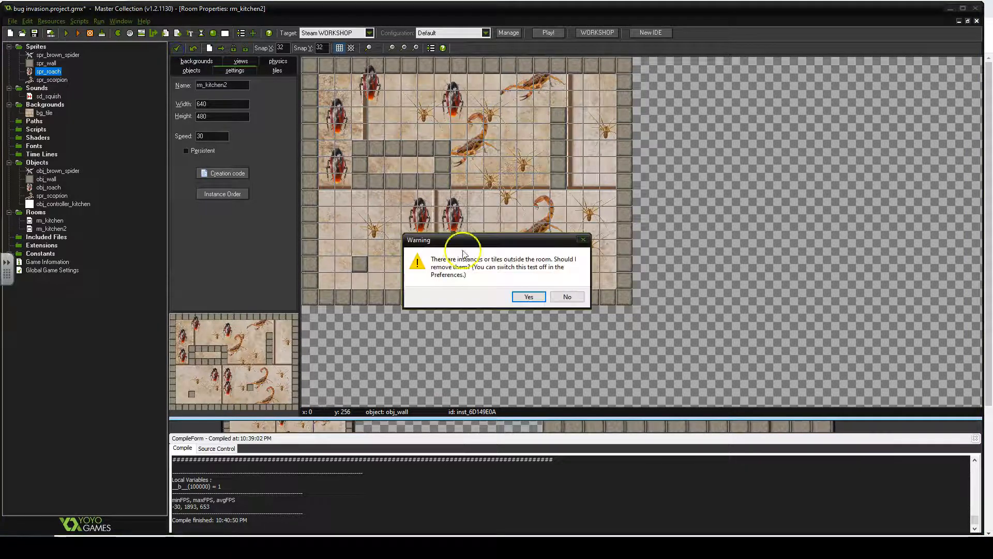
pyautogui.click(535, 296)
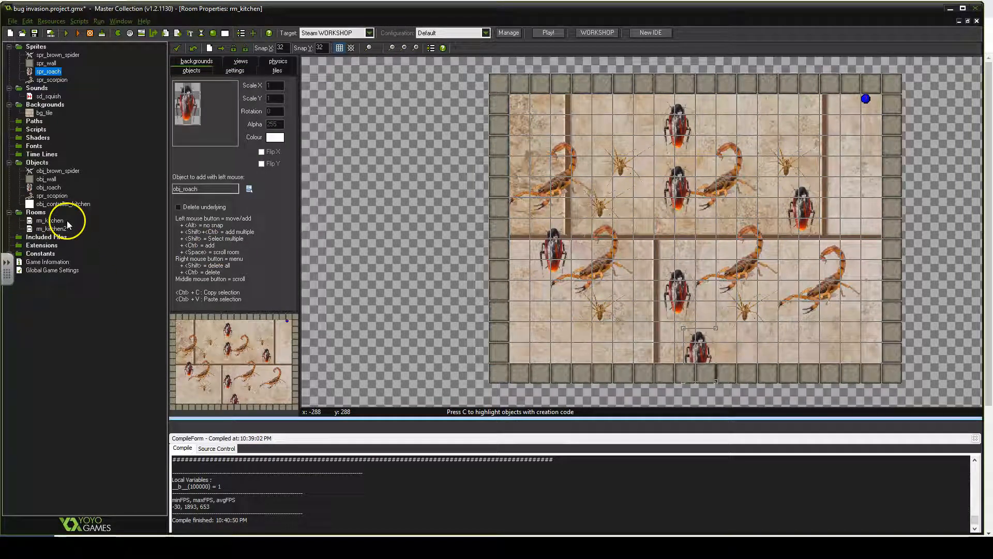
# - Run the game and move its window so the play area is in view
pyautogui.click(48, 230)
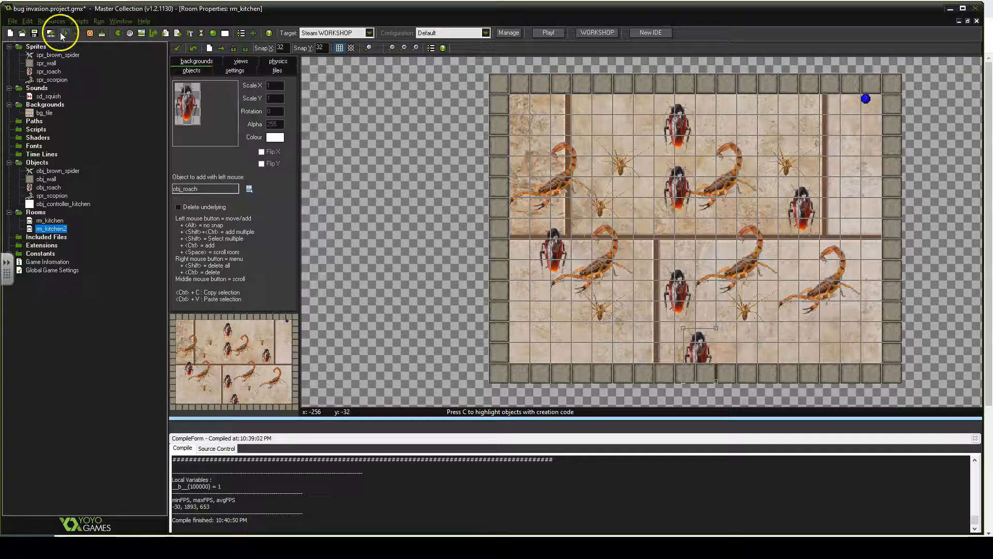
pyautogui.click(67, 34)
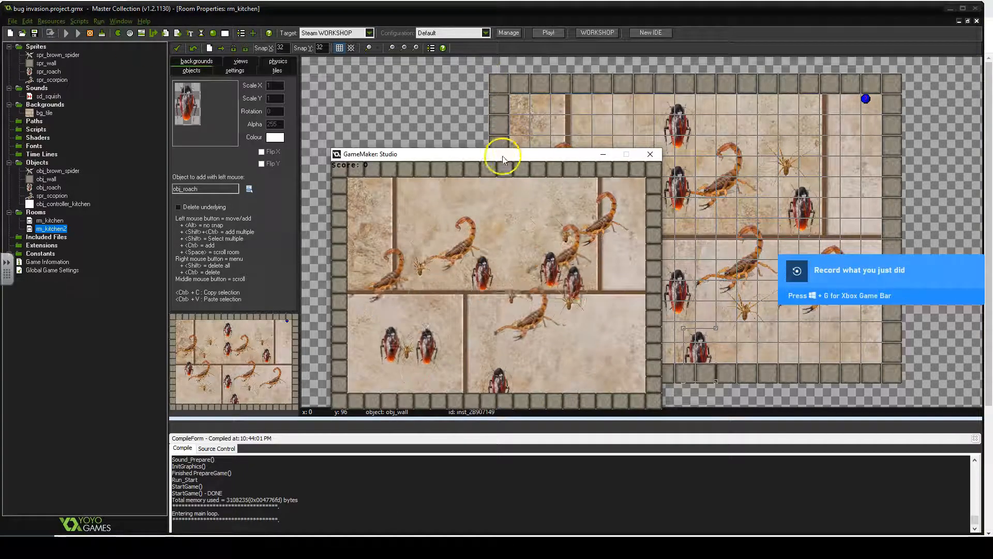
pyautogui.moveTo(505, 153); pyautogui.dragTo(437, 80)
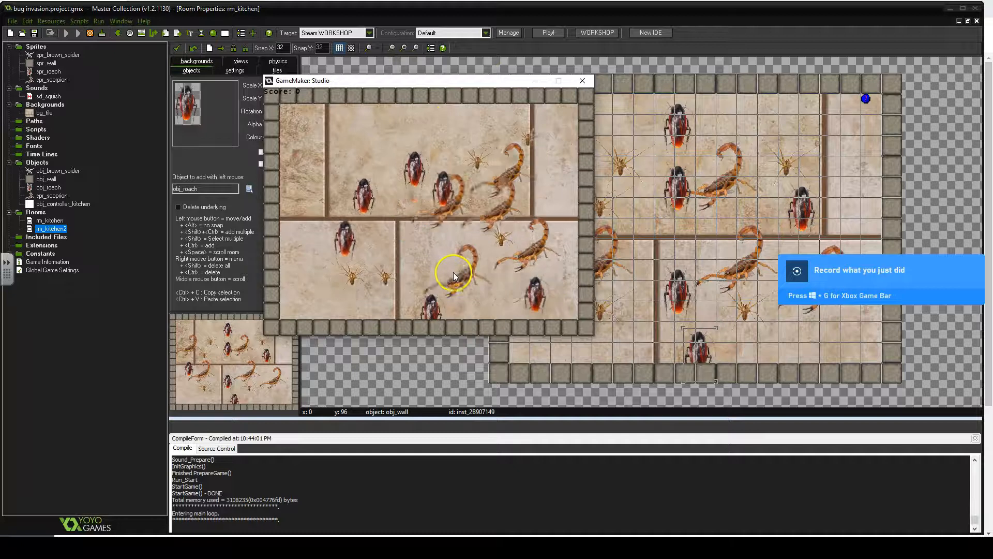
# - Squish bugs in the first kitchen until the score passes 10
pyautogui.click(321, 252)
pyautogui.click(393, 167)
pyautogui.click(343, 160)
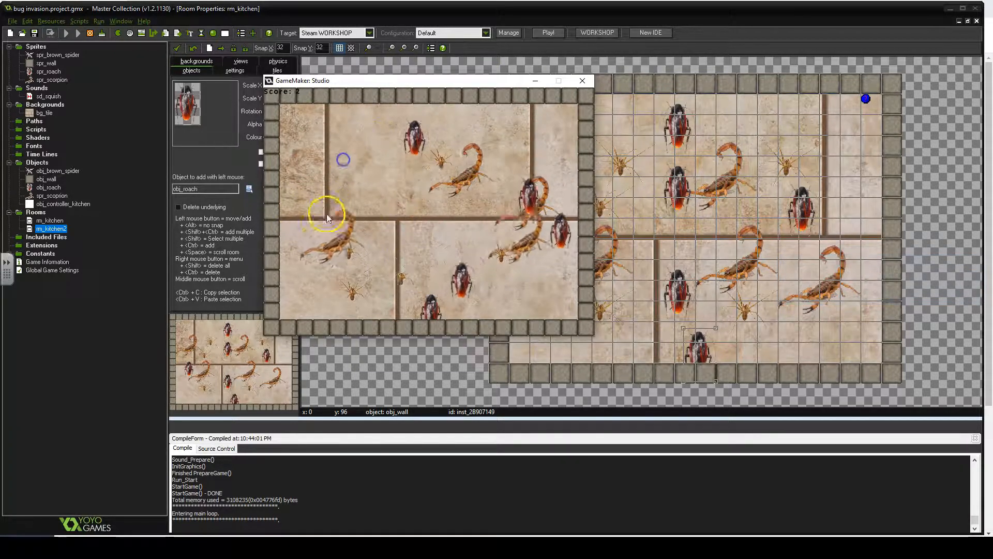
pyautogui.click(368, 176)
pyautogui.click(411, 236)
pyautogui.click(361, 224)
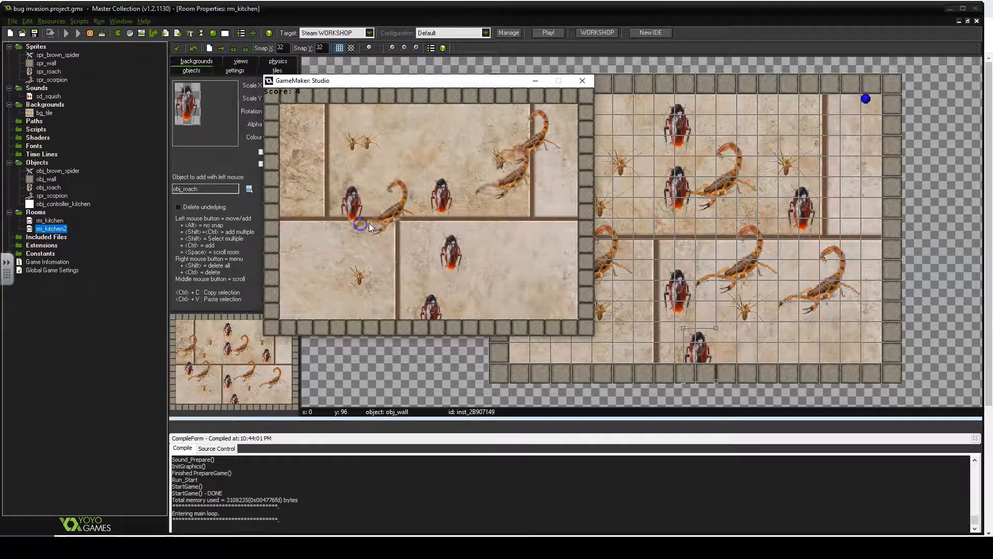
pyautogui.click(327, 178)
pyautogui.click(331, 194)
pyautogui.click(340, 142)
pyautogui.click(515, 161)
pyautogui.click(334, 230)
pyautogui.click(357, 173)
pyautogui.click(403, 133)
pyautogui.click(428, 302)
pyautogui.click(436, 306)
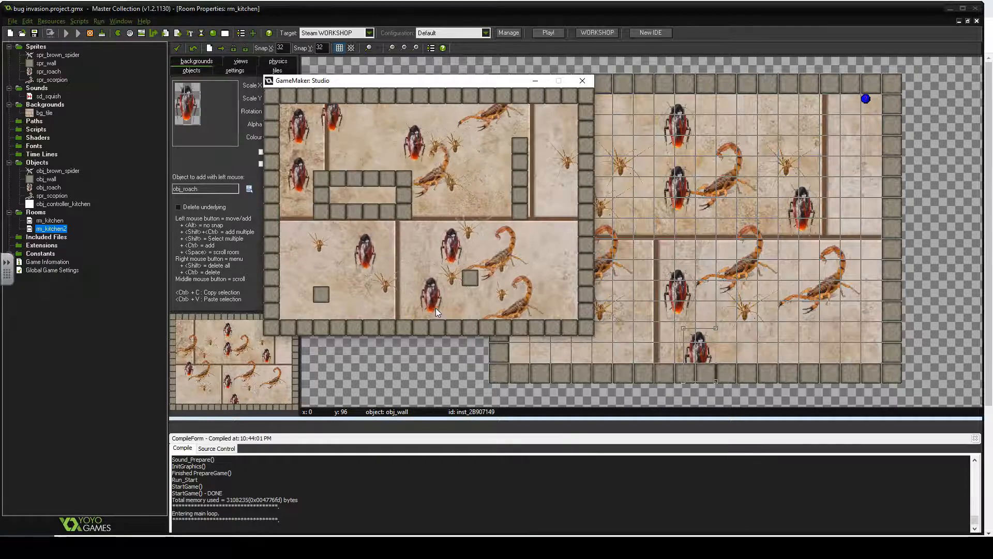
# - Keep squishing bugs in the second kitchen room
pyautogui.click(292, 291)
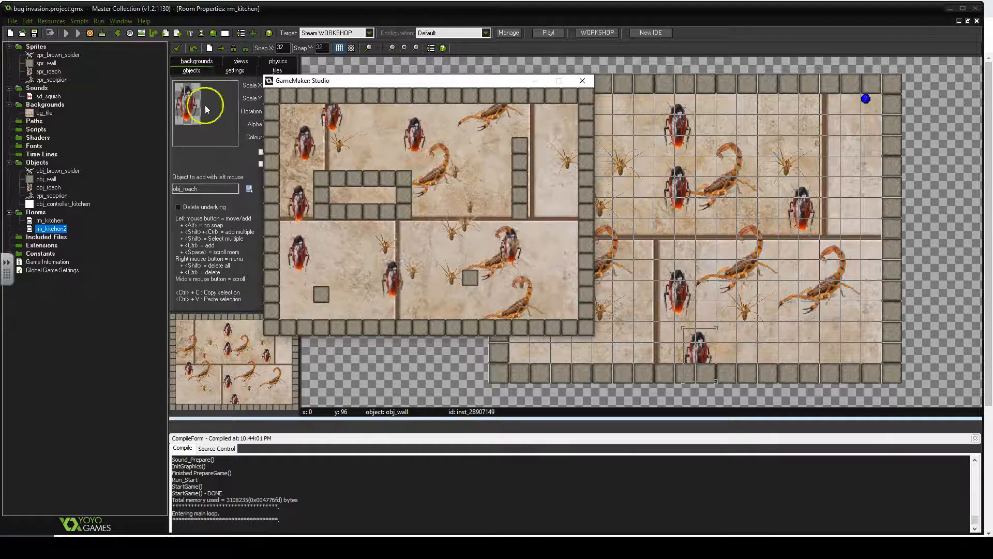
pyautogui.click(336, 114)
pyautogui.click(301, 150)
pyautogui.click(317, 221)
pyautogui.click(306, 248)
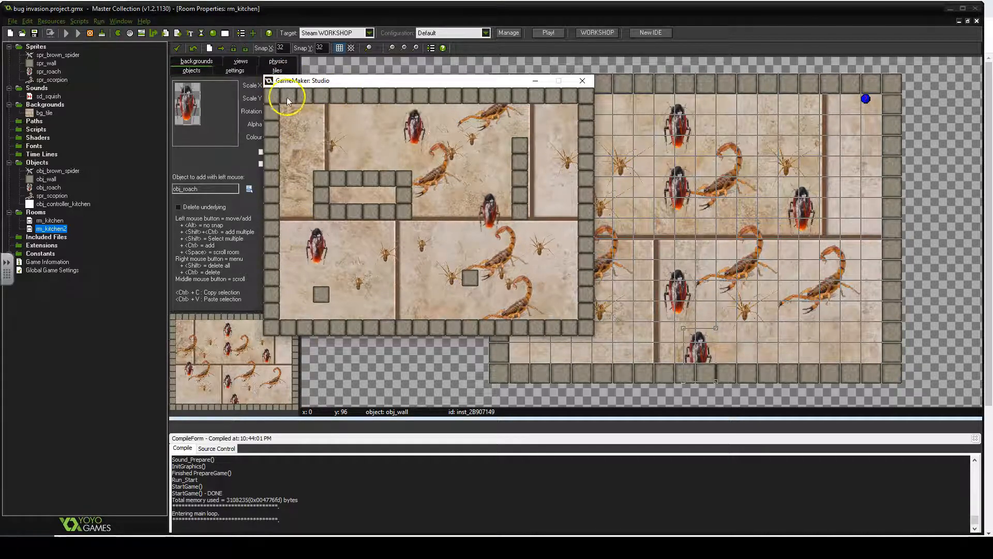
pyautogui.click(376, 147)
pyautogui.click(420, 132)
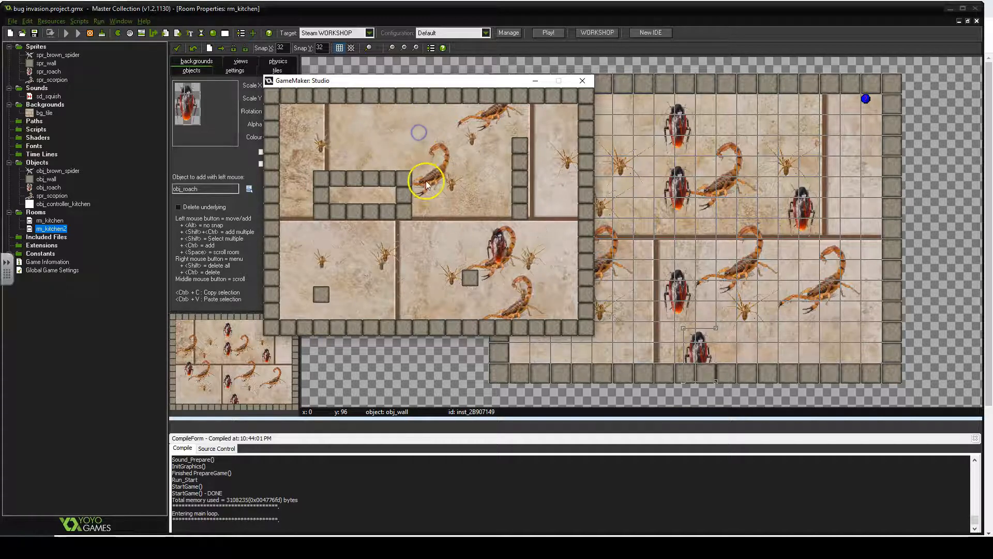
pyautogui.click(433, 169)
pyautogui.click(421, 294)
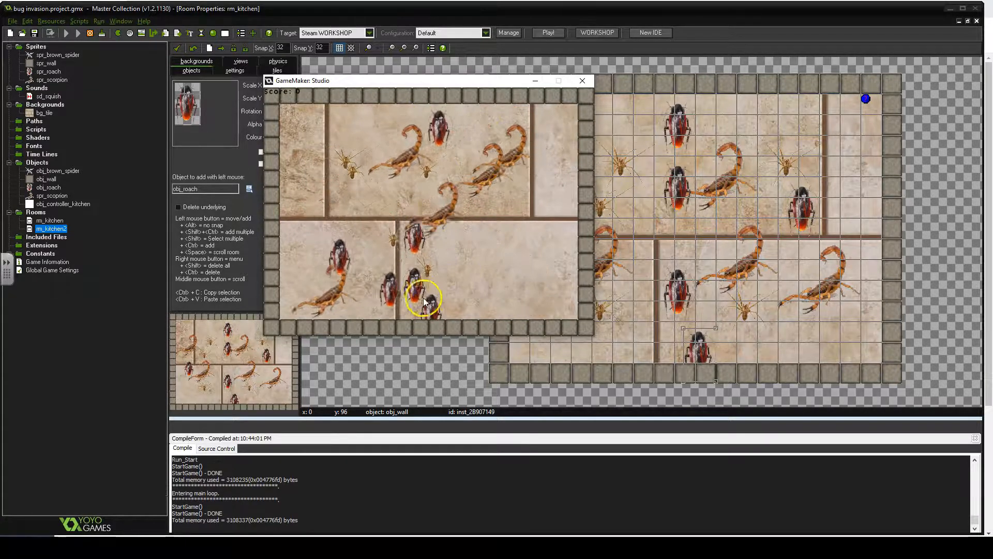
pyautogui.click(479, 238)
pyautogui.click(424, 198)
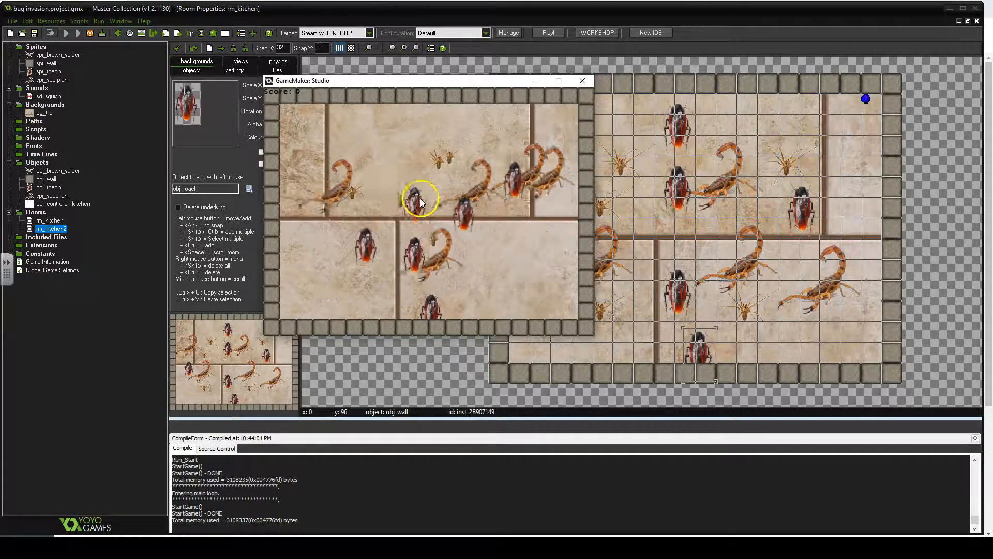
pyautogui.click(337, 248)
pyautogui.click(411, 278)
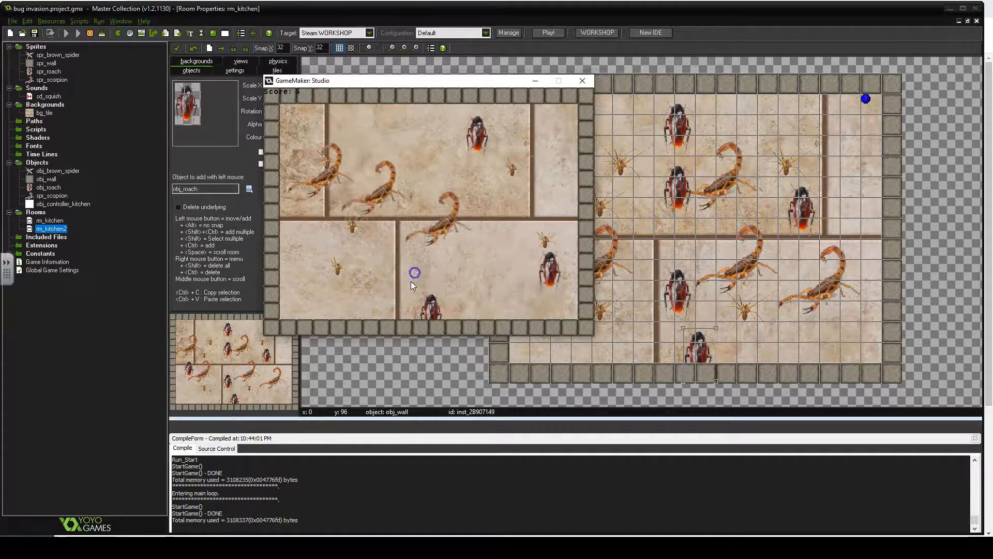
pyautogui.click(498, 212)
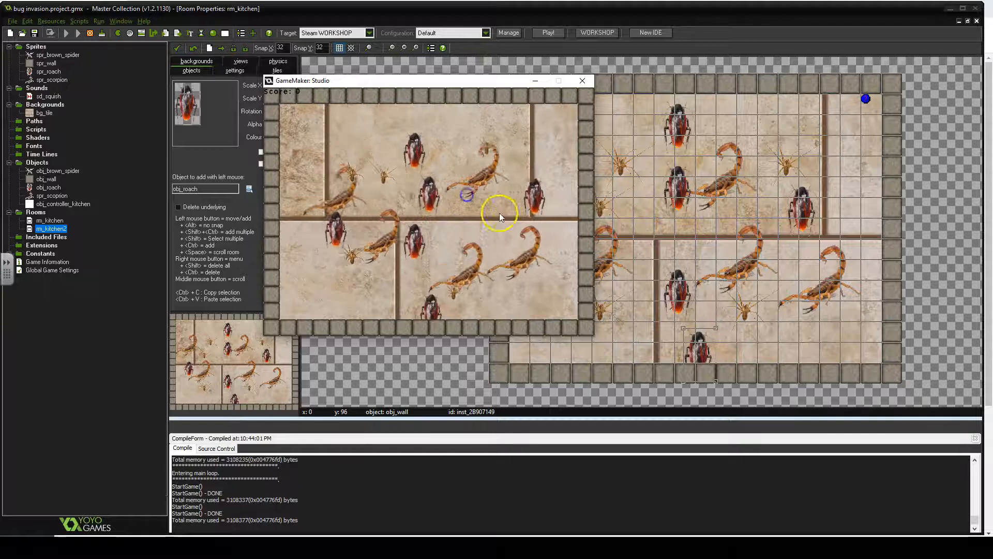
pyautogui.click(436, 208)
pyautogui.click(375, 238)
pyautogui.click(496, 299)
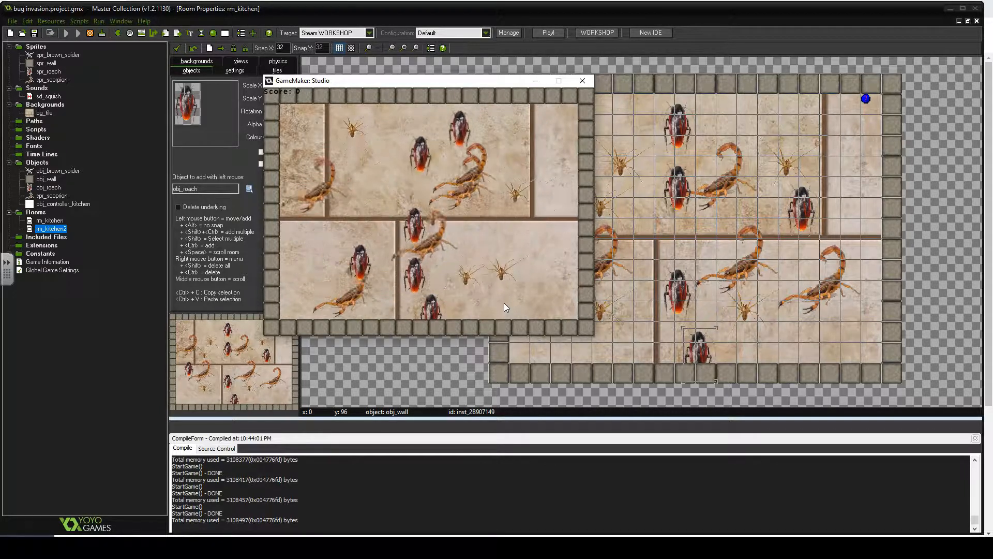
# - Squish one more bug and close the running game window
pyautogui.click(488, 307)
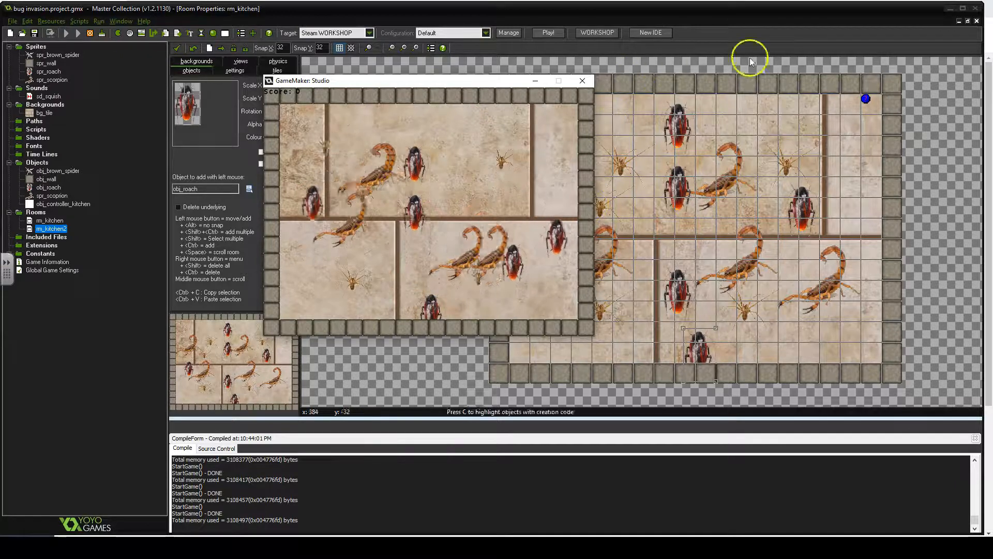
pyautogui.click(581, 82)
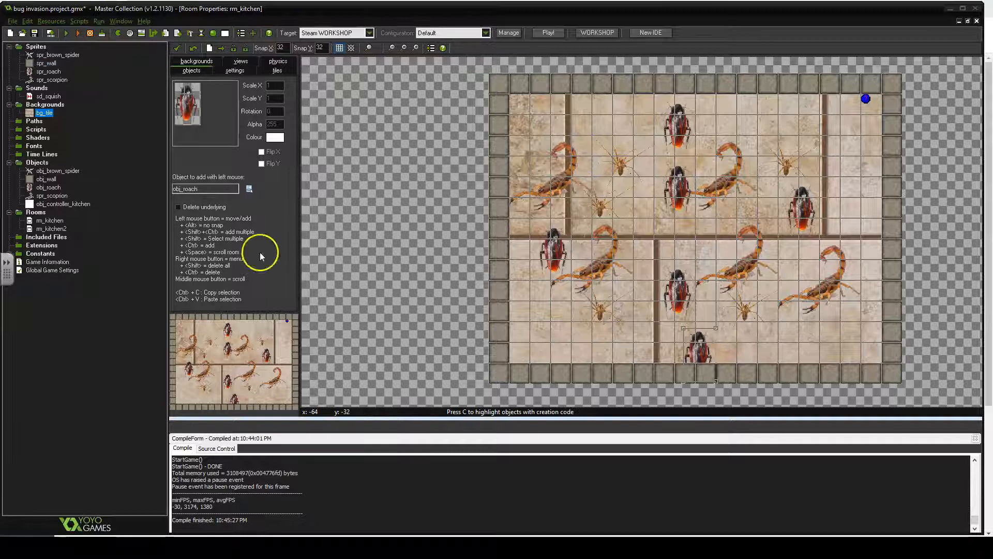
# - Open the rm_kitchen2 room for editing
pyautogui.click(58, 230)
pyautogui.click(48, 232)
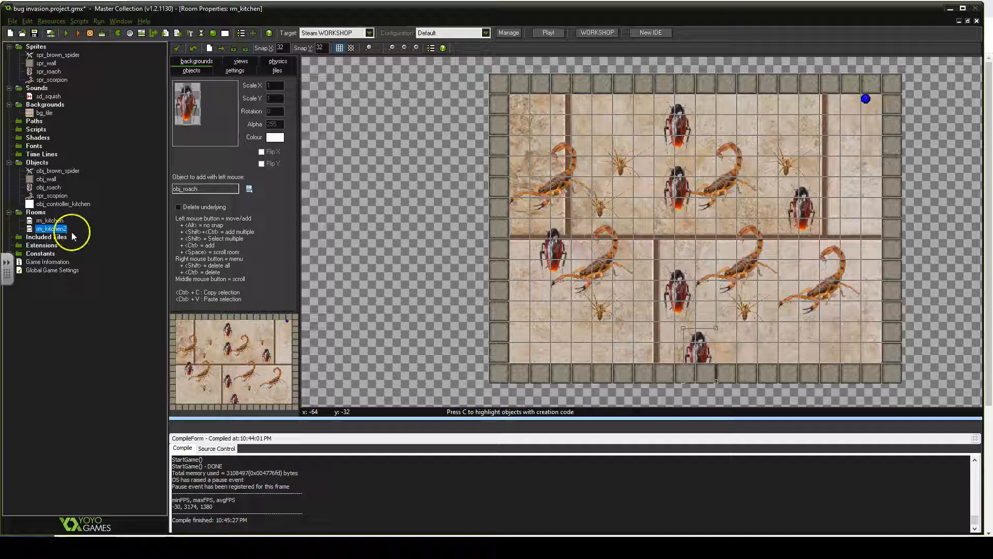
pyautogui.doubleClick(57, 230)
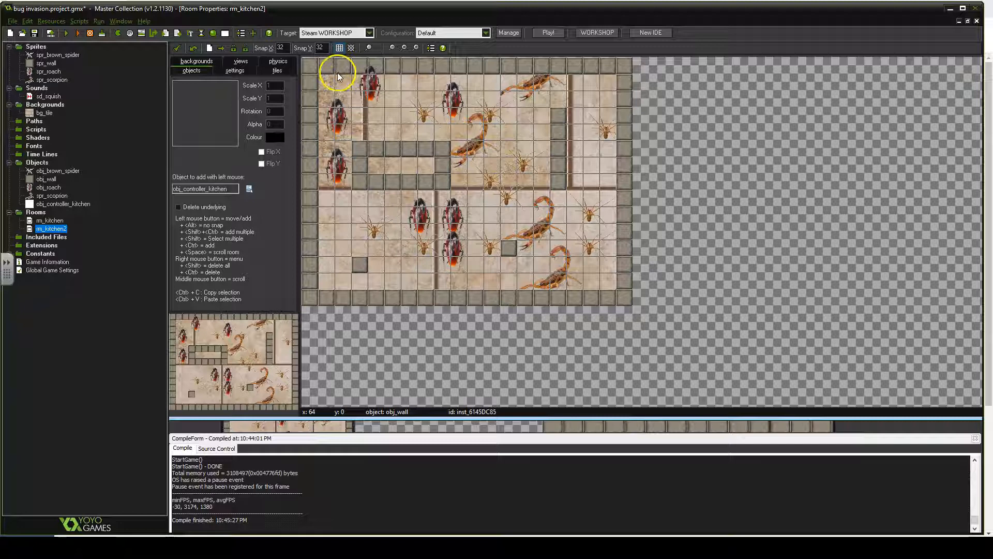
# - Create a new object named obj_controller_kitchen2
pyautogui.rightClick(36, 162)
pyautogui.click(47, 170)
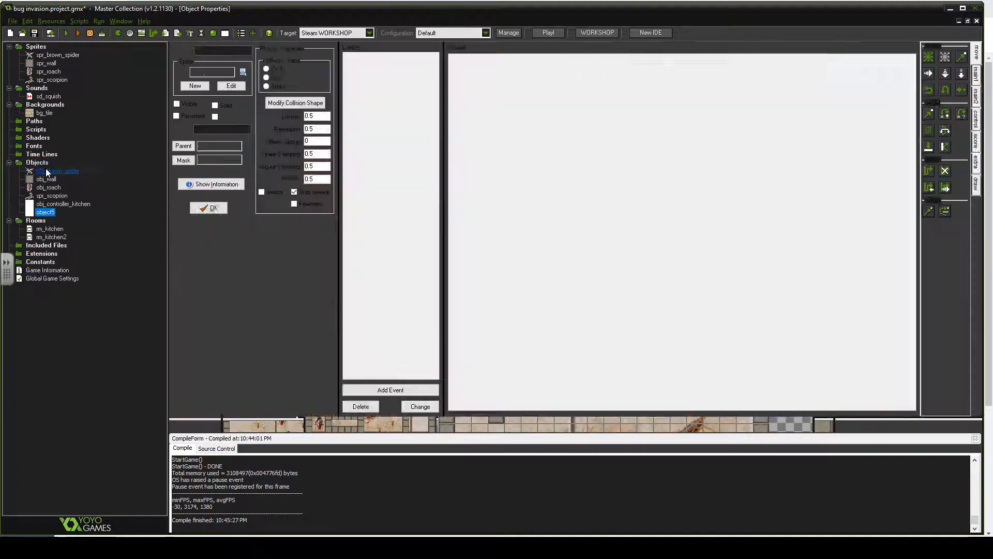
pyautogui.write('obj')
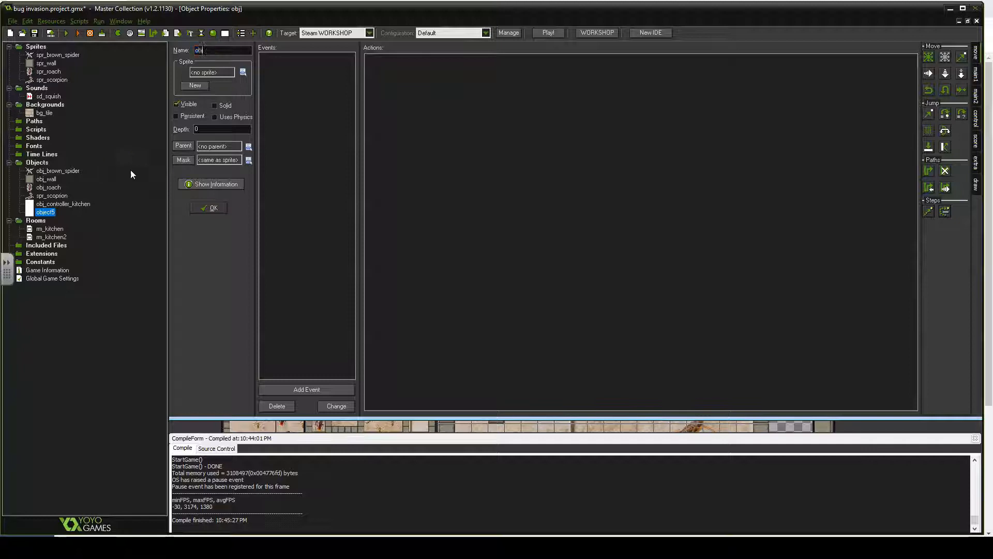
pyautogui.write('_kitchen2')
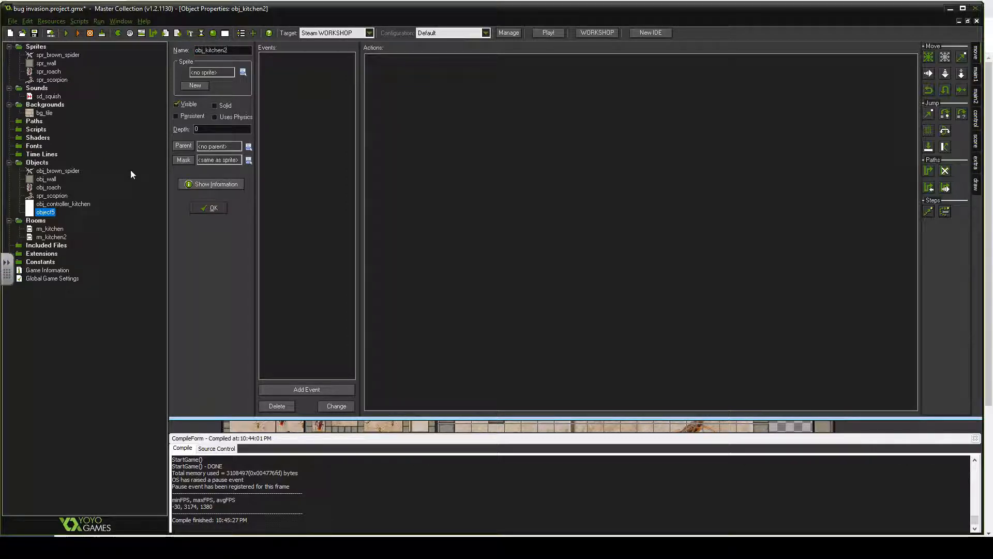
pyautogui.press('BackSpace')
pyautogui.press('BackSpace')
pyautogui.press('BackSpace')
pyautogui.press('BackSpace')
pyautogui.press('BackSpace')
pyautogui.press('BackSpace')
pyautogui.press('BackSpace')
pyautogui.press('BackSpace')
pyautogui.write('contr9oll')
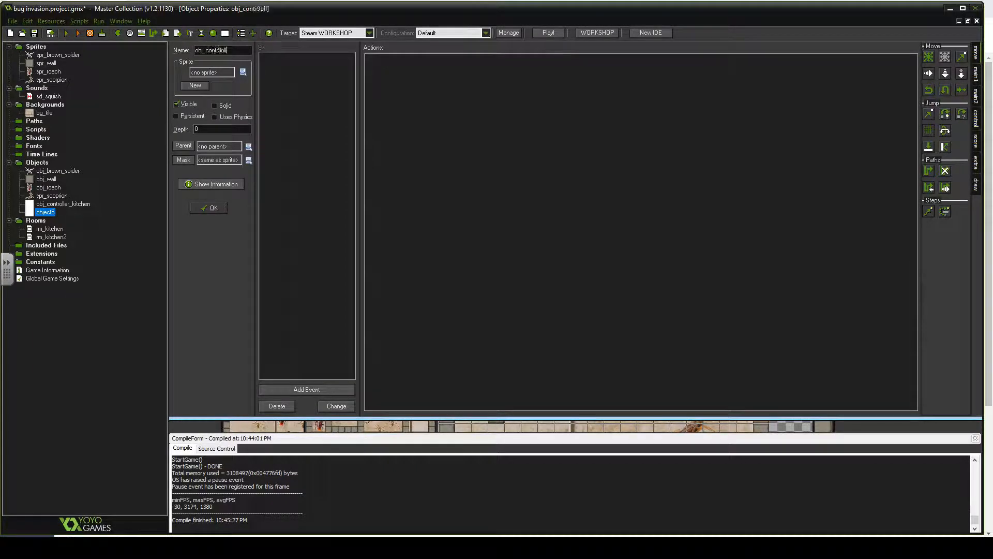
pyautogui.press('BackSpace')
pyautogui.press('BackSpace')
pyautogui.press('BackSpace')
pyautogui.press('BackSpace')
pyautogui.write('oller_kitchen2')
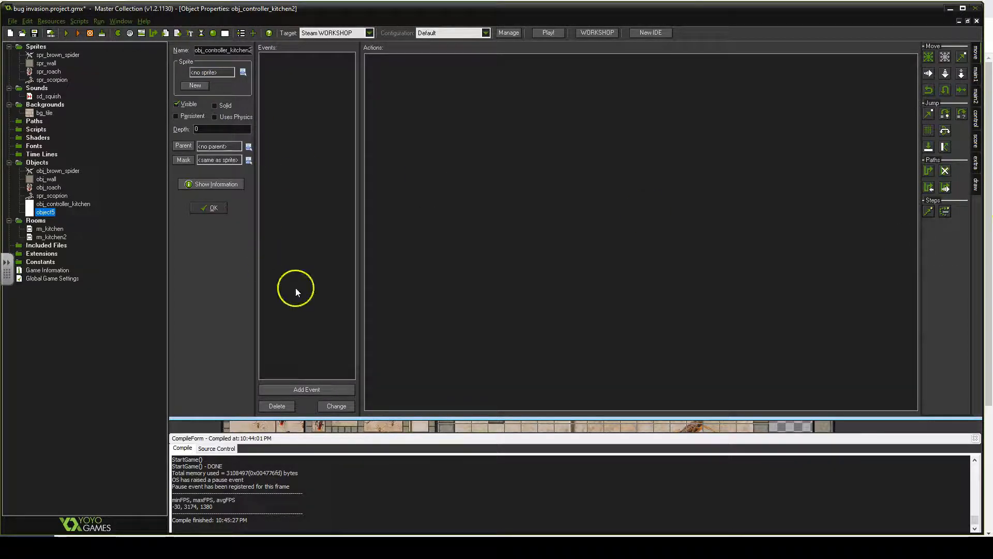
# - Add a Draw GUI event that draws the score value with the default position and caption
pyautogui.click(303, 393)
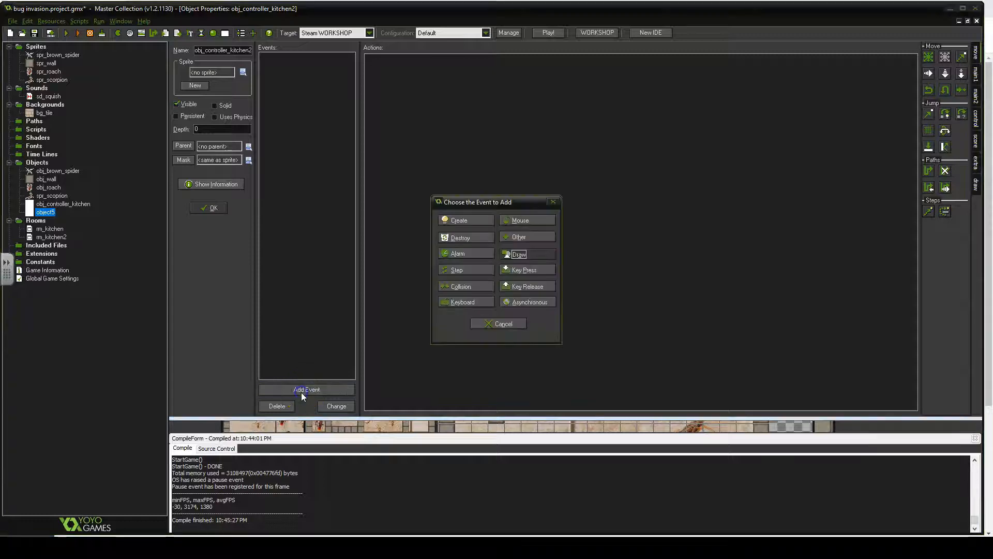
pyautogui.click(525, 256)
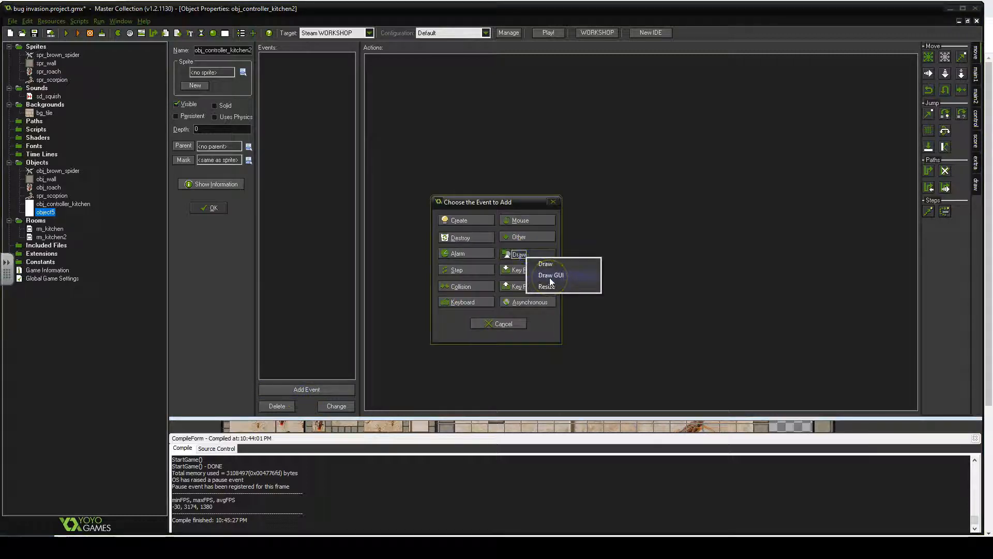
pyautogui.click(549, 276)
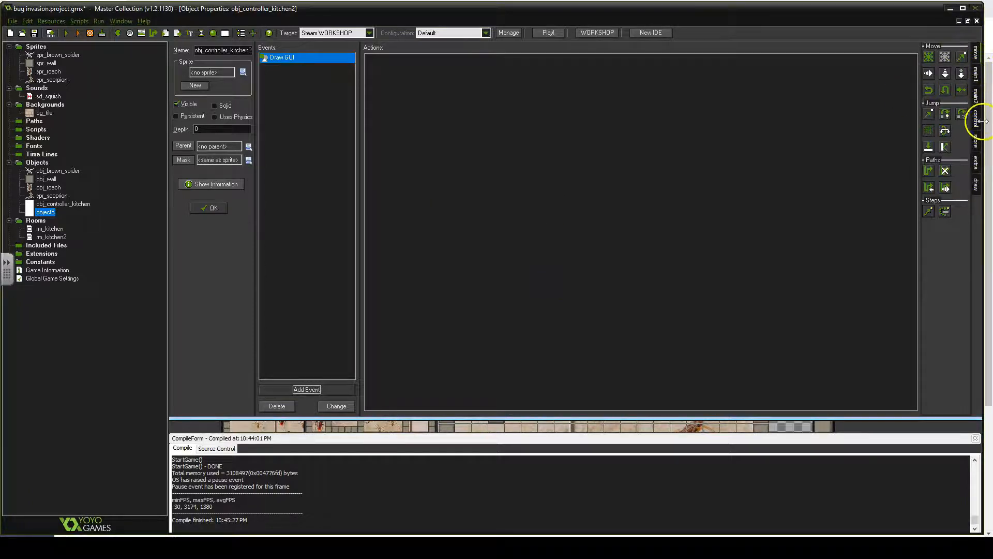
pyautogui.click(976, 163)
pyautogui.click(975, 141)
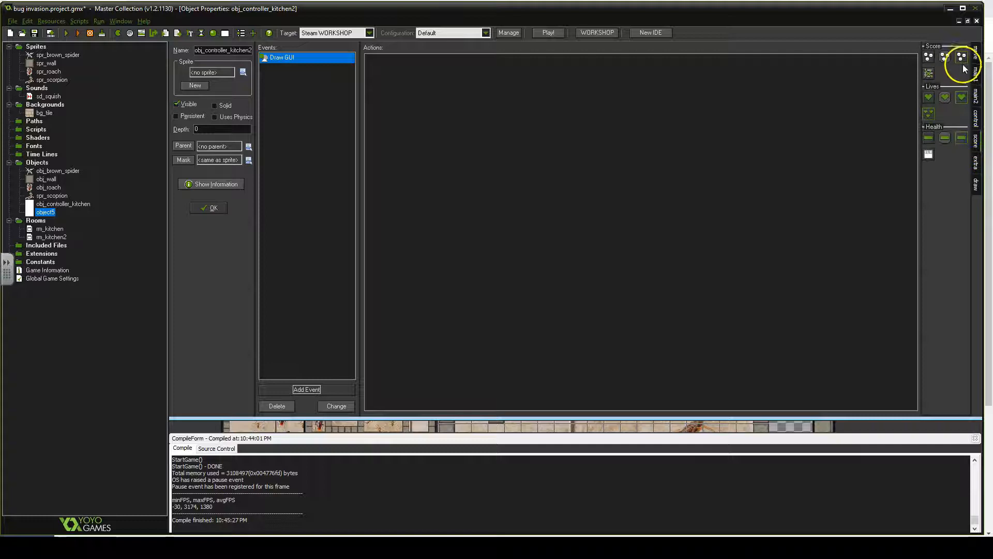
pyautogui.moveTo(486, 133); pyautogui.dragTo(486, 133)
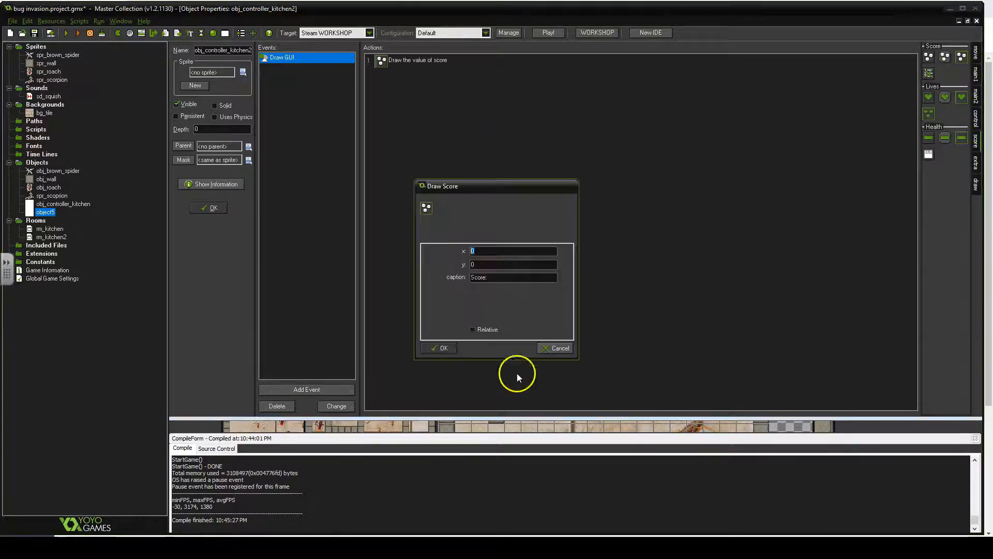
pyautogui.click(443, 348)
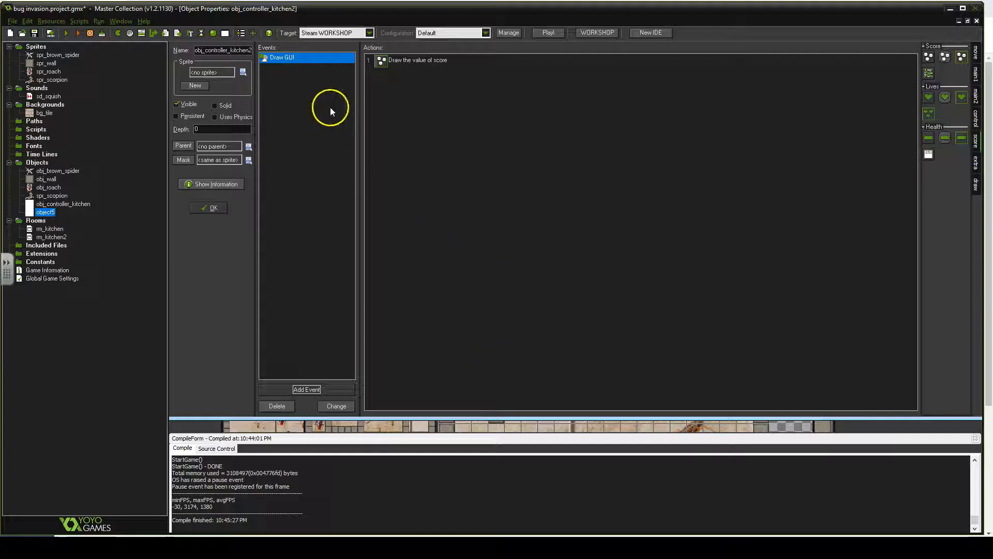
# - Add a Step event with a Test Score condition checking whether the score is equal to 20
pyautogui.click(311, 391)
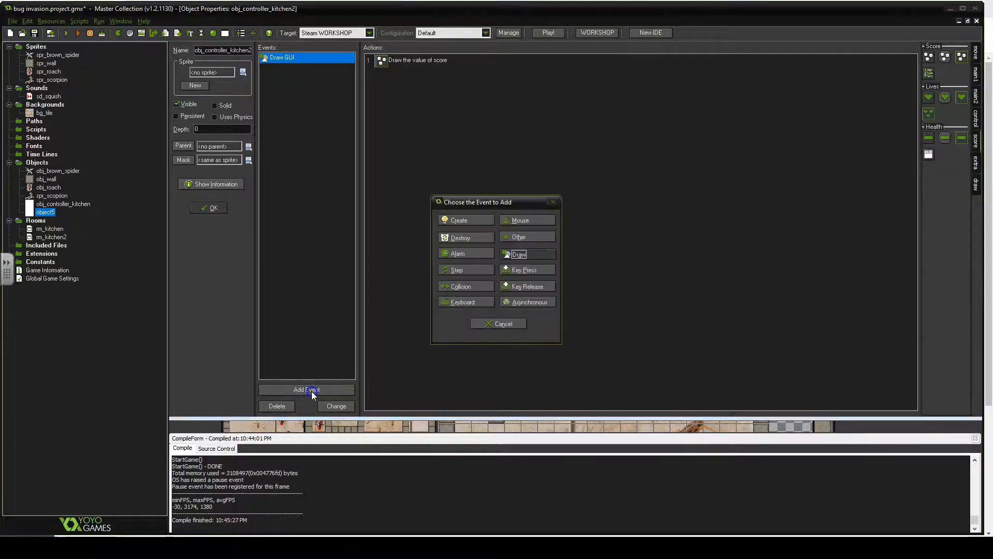
pyautogui.click(480, 269)
pyautogui.click(499, 277)
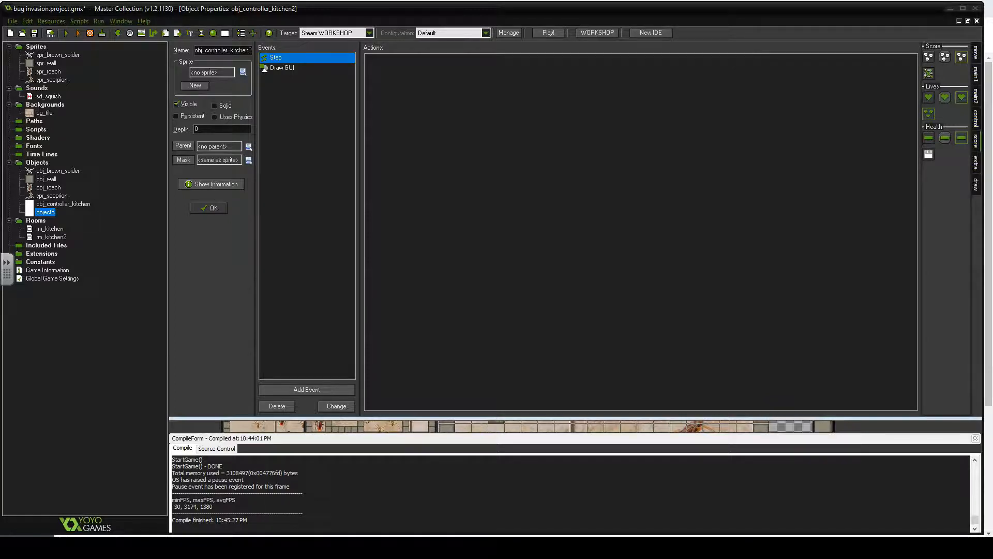
pyautogui.click(976, 138)
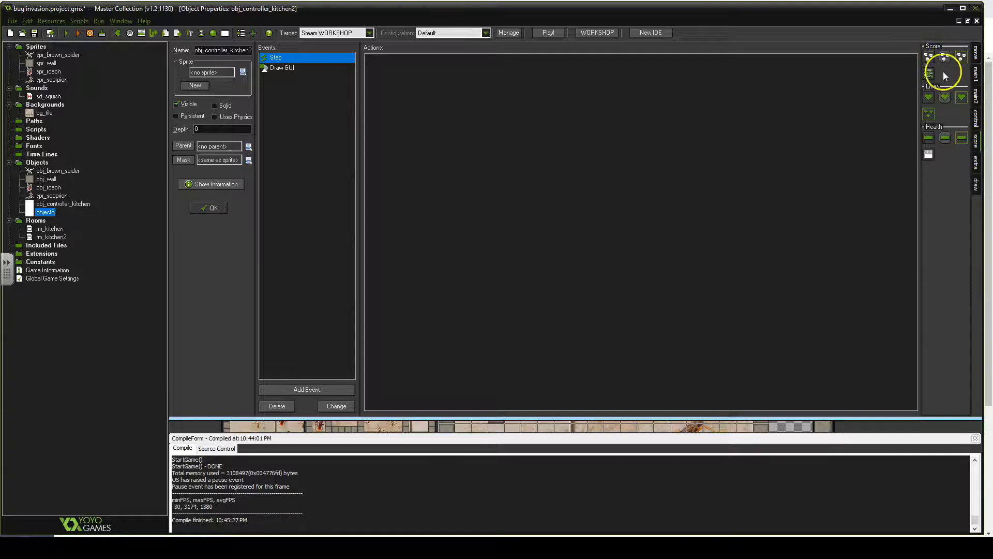
pyautogui.moveTo(945, 56); pyautogui.dragTo(488, 86)
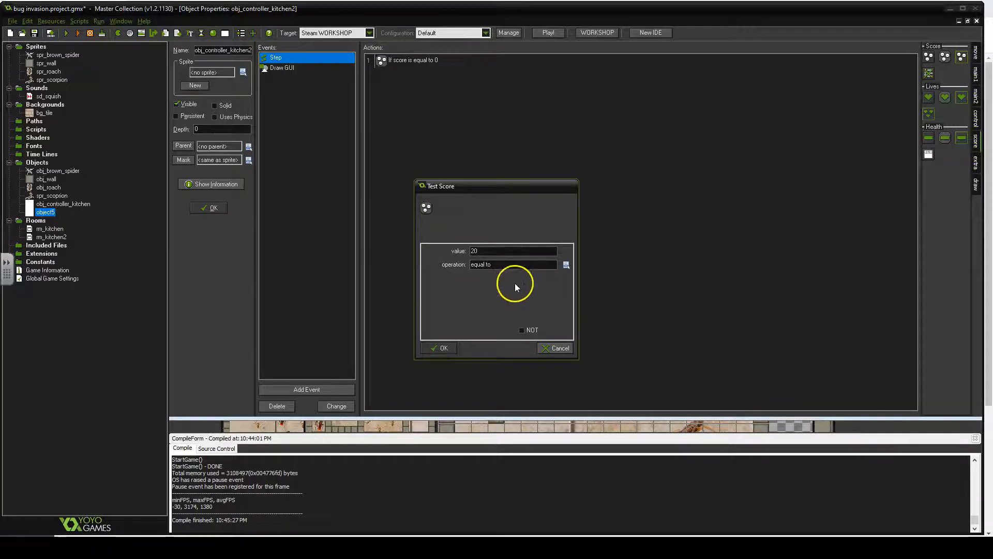
pyautogui.click(442, 348)
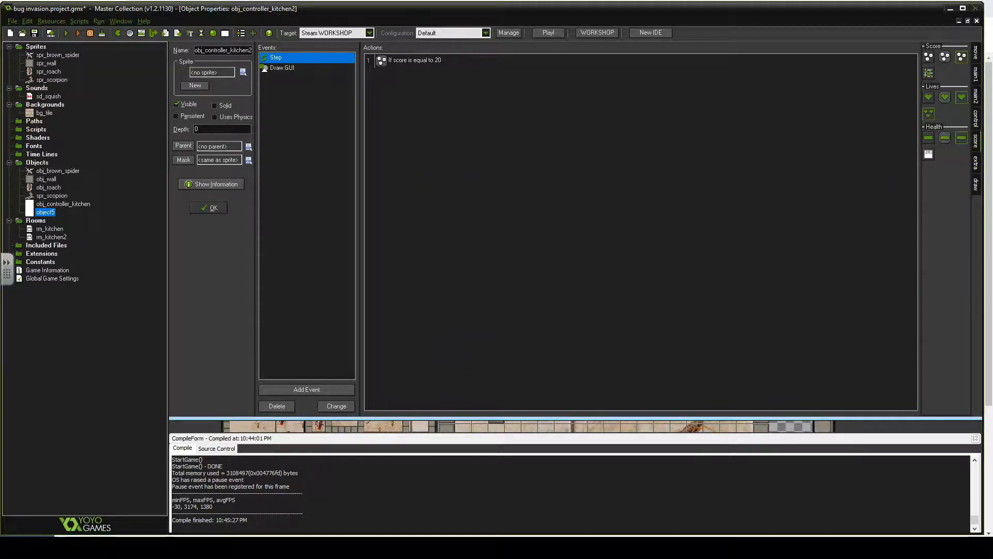
# - Add a start and end block under the score test, put Go to next room inside it, and confirm the object
pyautogui.click(976, 118)
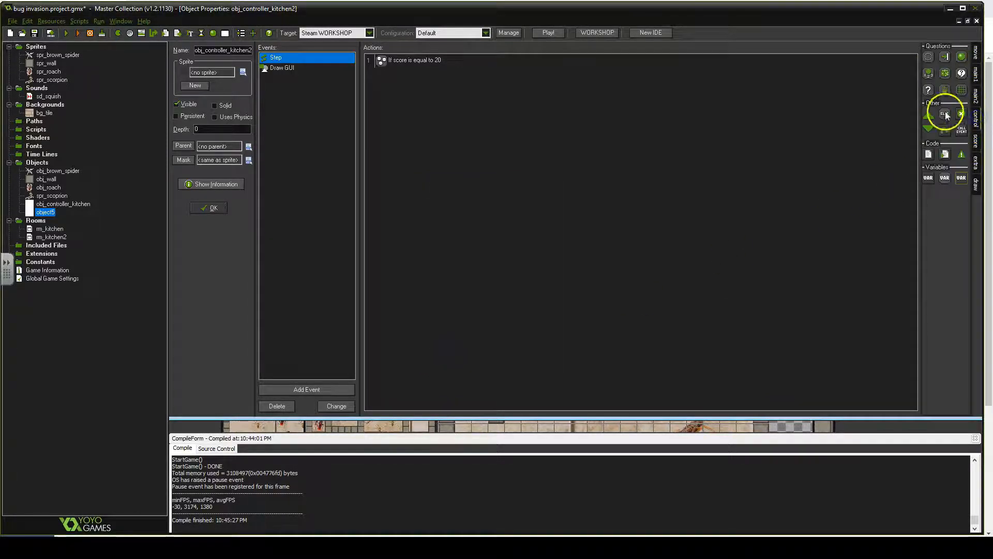
pyautogui.moveTo(929, 128); pyautogui.dragTo(489, 132)
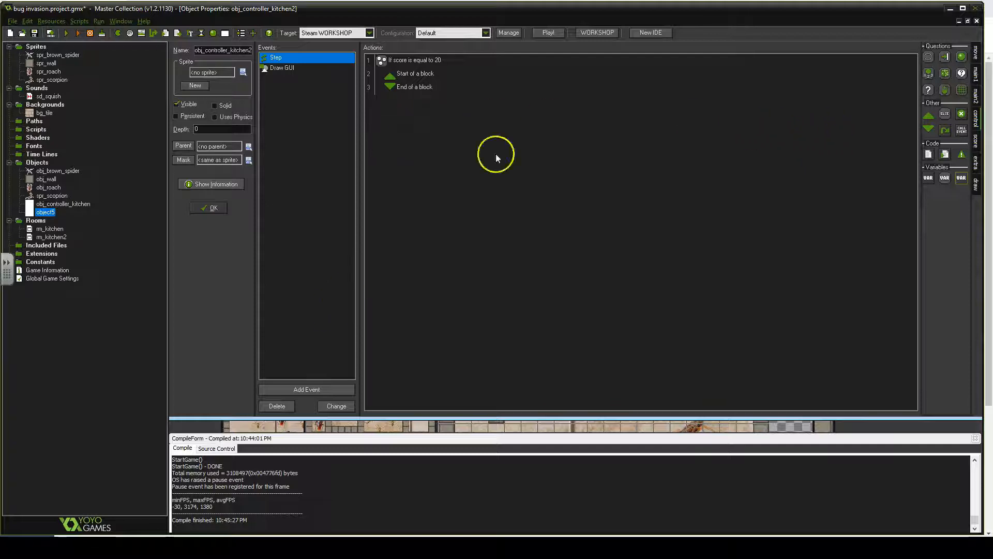
pyautogui.click(975, 75)
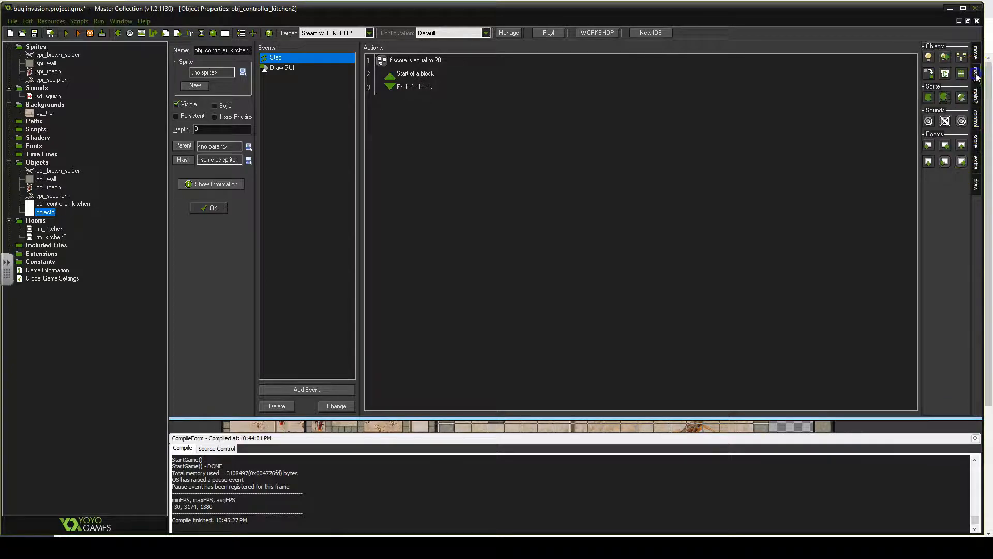
pyautogui.moveTo(421, 88); pyautogui.dragTo(420, 79)
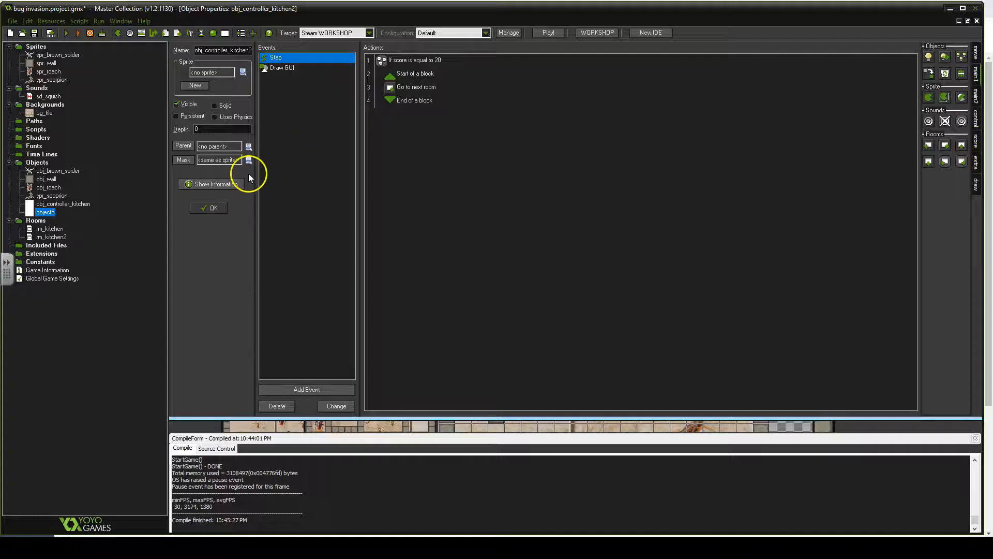
pyautogui.click(214, 209)
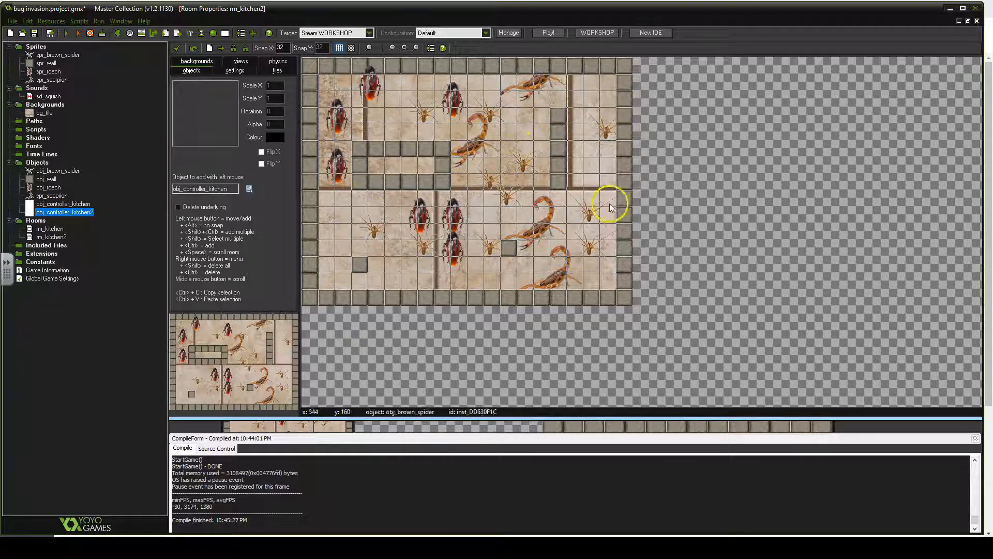
# - Place an obj_controller_kitchen2 instance near the top-right corner of rm_kitchen2
pyautogui.click(249, 188)
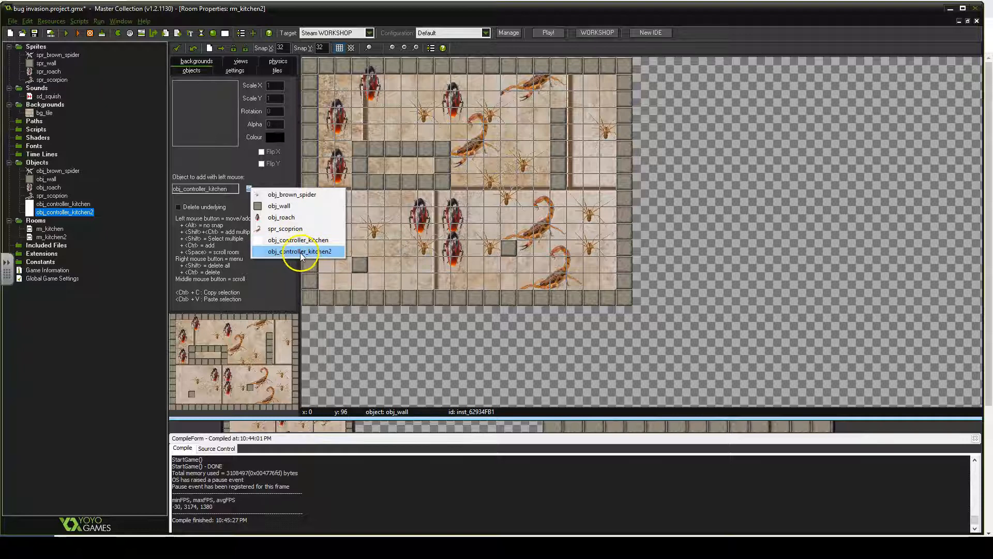
pyautogui.click(300, 252)
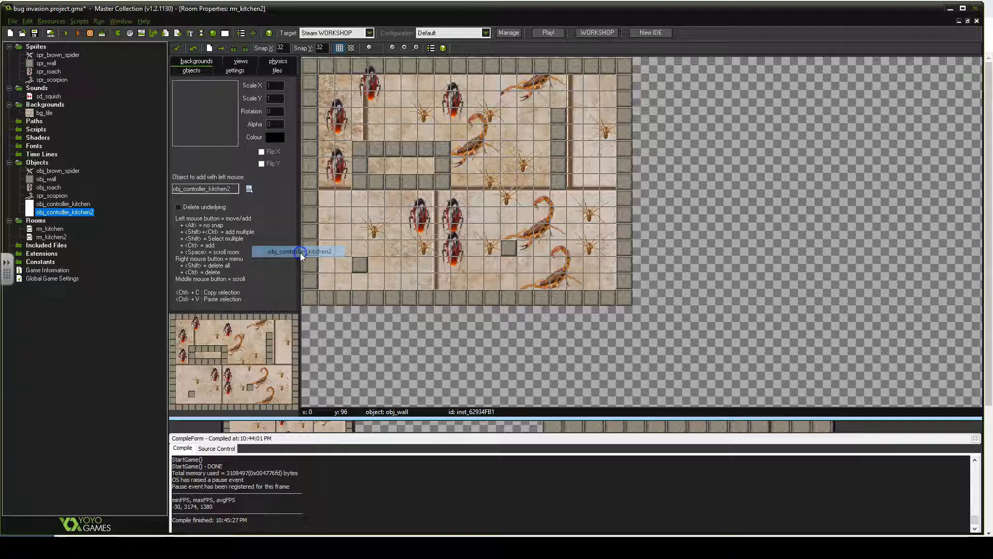
pyautogui.click(610, 79)
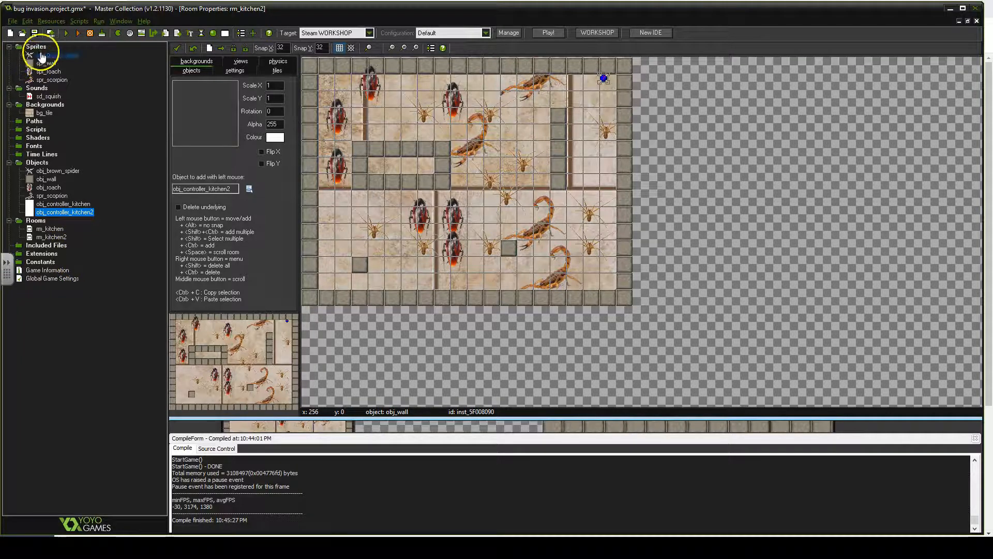
# - Create a new background resource named bg_winscreen
pyautogui.rightClick(54, 109)
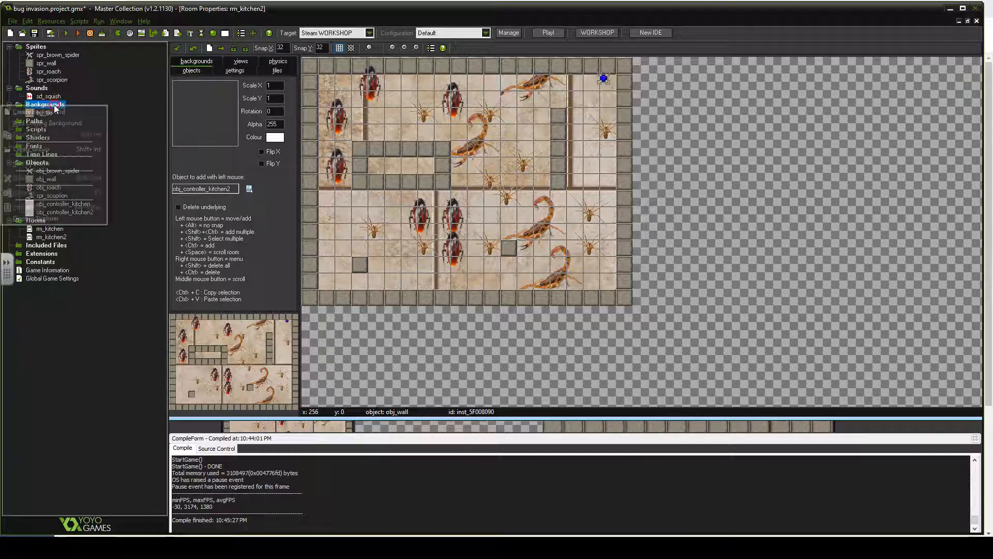
pyautogui.click(63, 112)
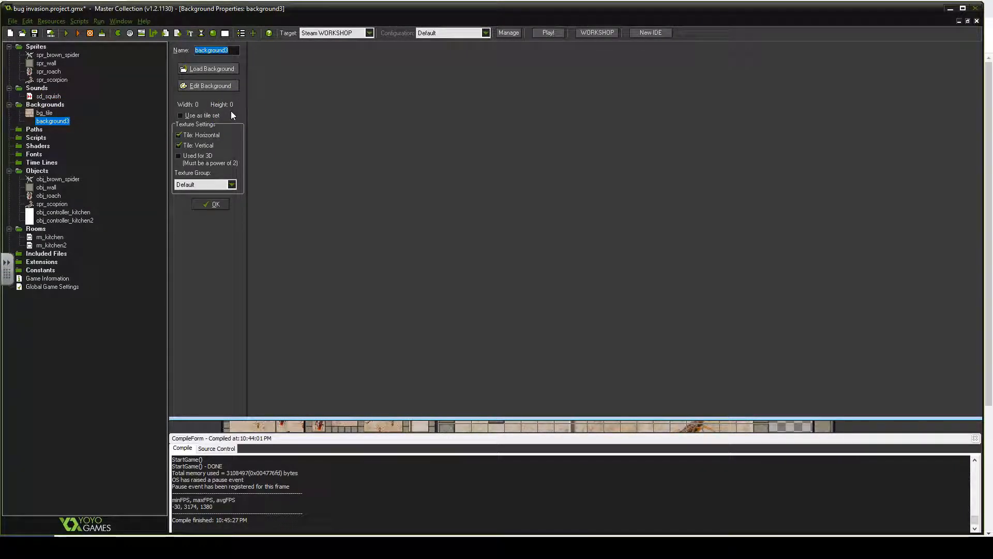
pyautogui.write('bg')
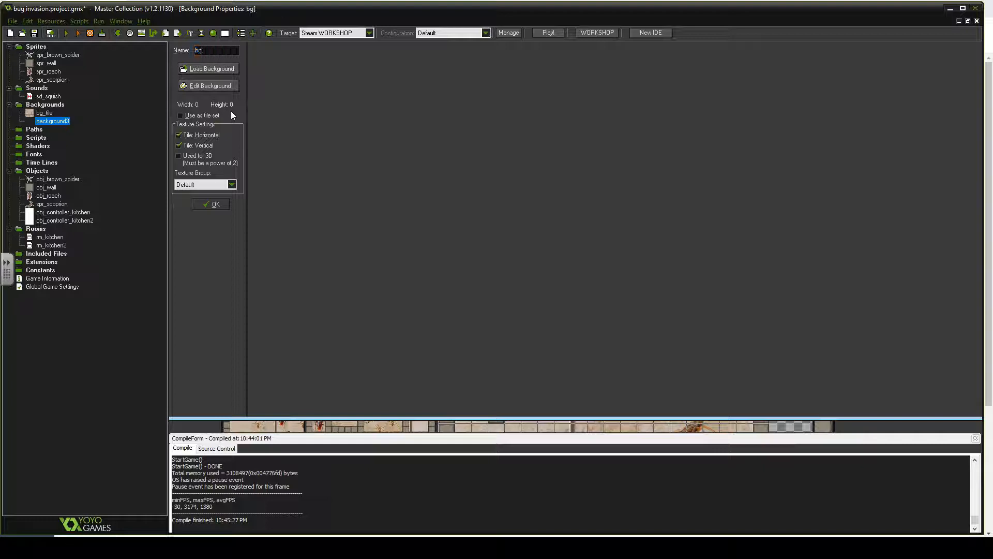
pyautogui.write('_winscreen')
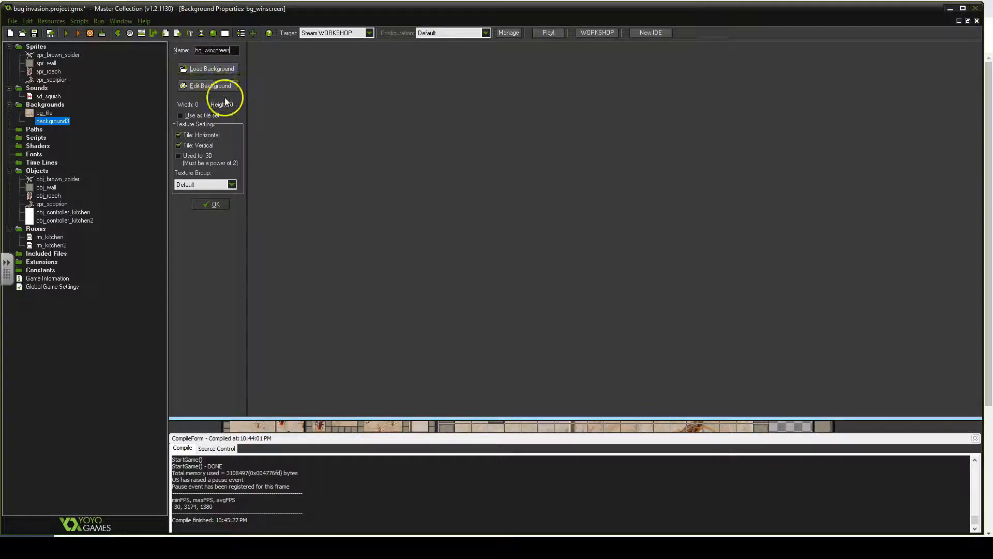
# - Open the bg_winscreen background in the image editor
pyautogui.click(226, 86)
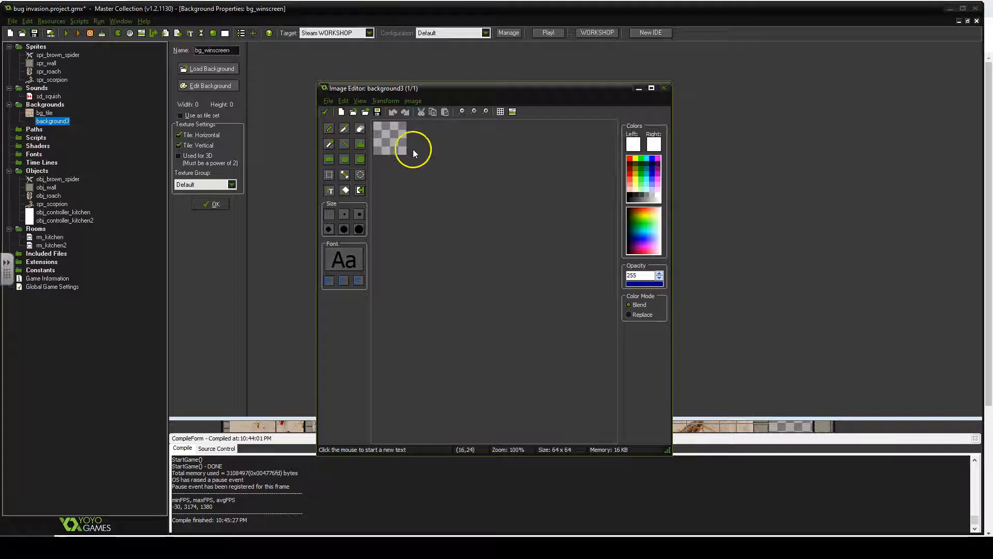
pyautogui.click(412, 101)
pyautogui.moveTo(396, 103)
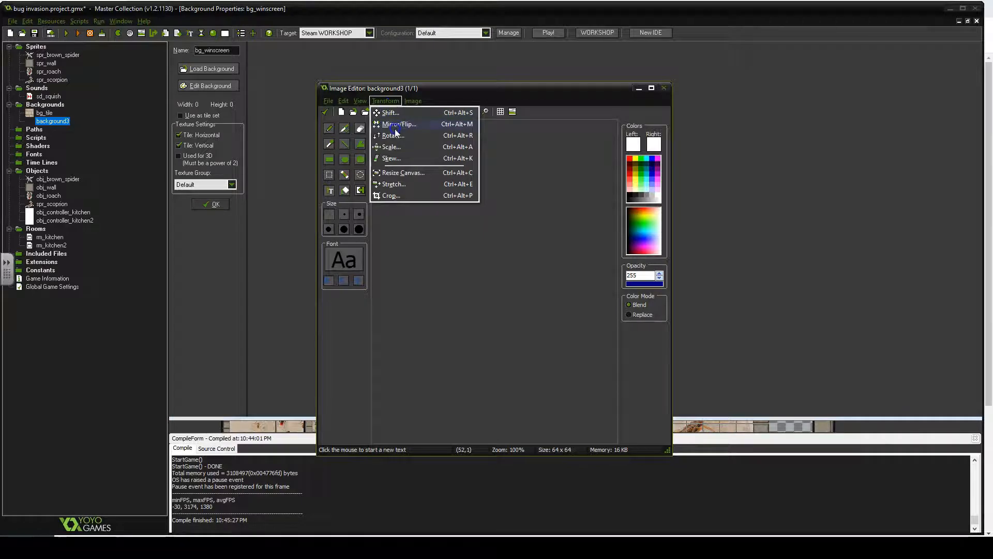
pyautogui.click(399, 149)
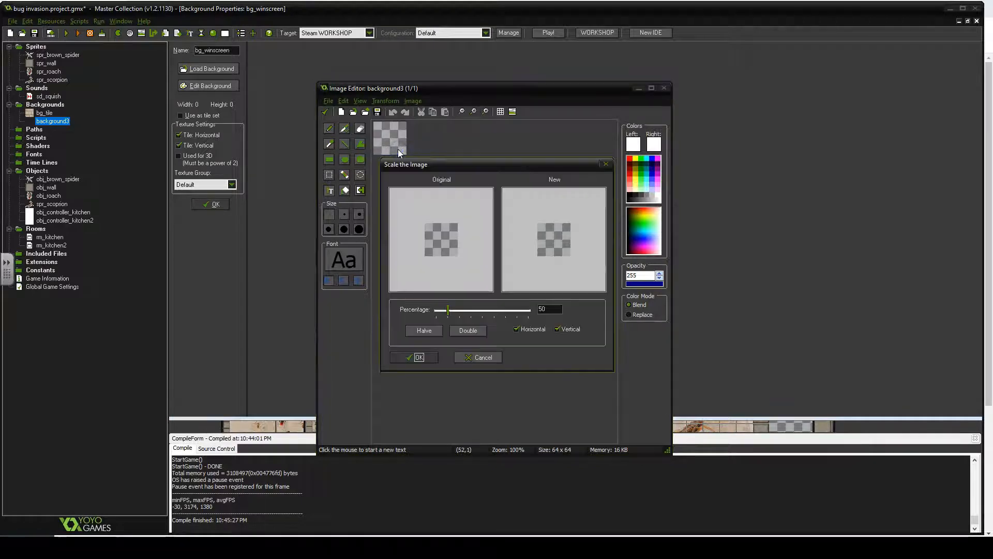
pyautogui.click(476, 358)
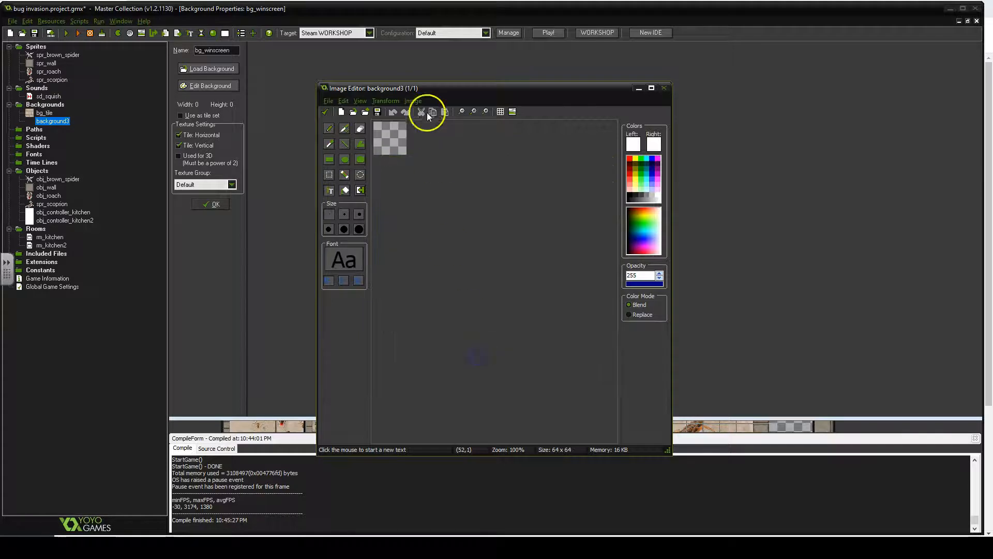
# - Resize the background canvas to 640 by 480 pixels
pyautogui.click(413, 102)
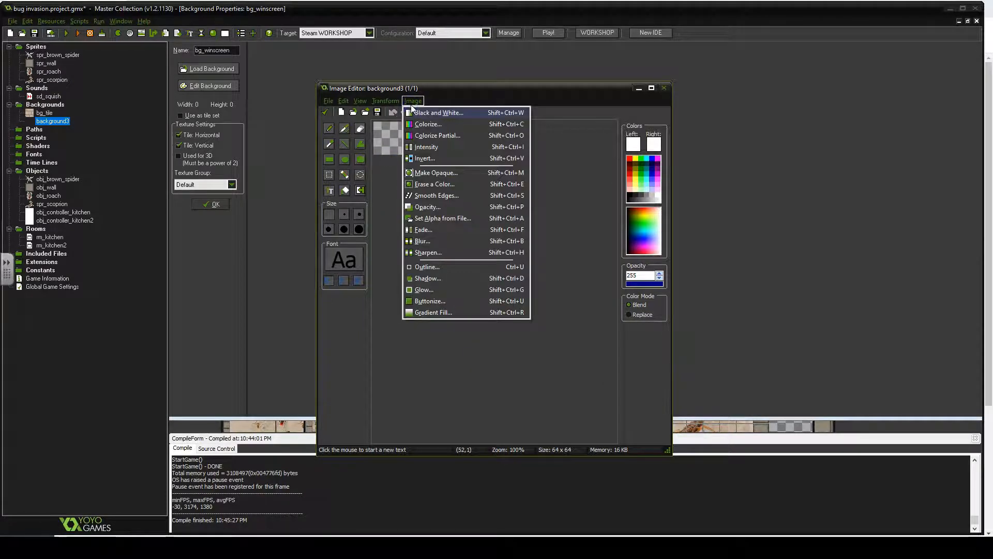
pyautogui.moveTo(376, 101)
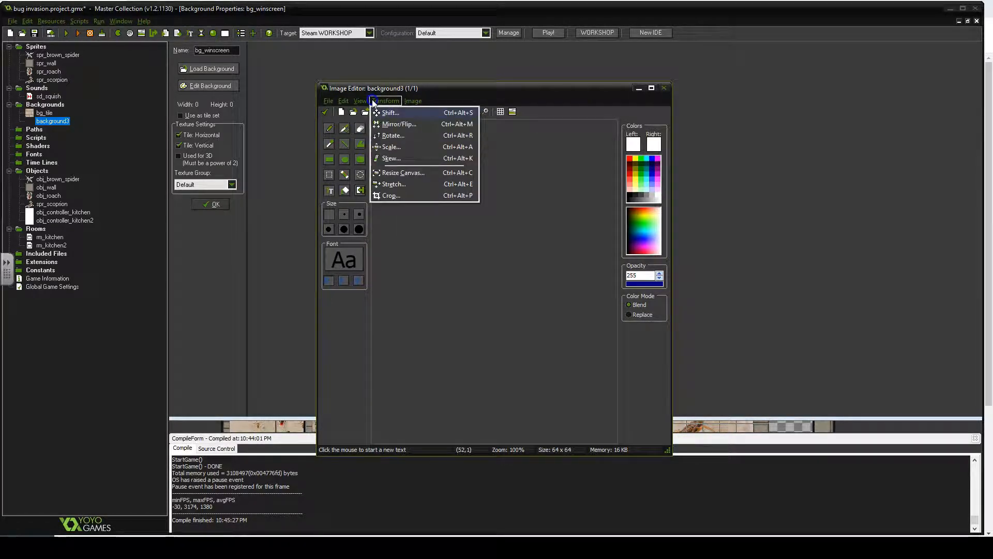
pyautogui.click(405, 174)
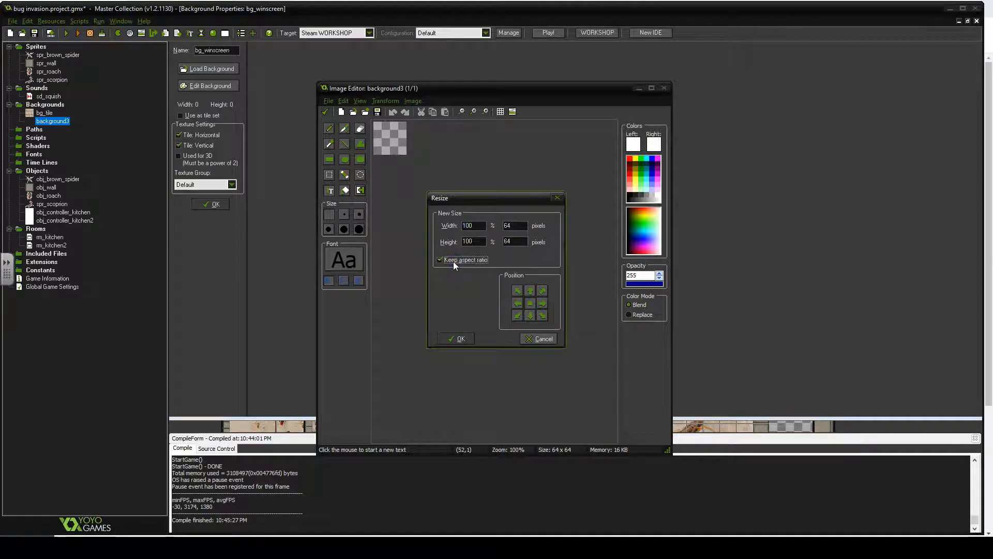
pyautogui.doubleClick(516, 226)
pyautogui.write('640')
pyautogui.doubleClick(513, 241)
pyautogui.write('480')
pyautogui.click(459, 338)
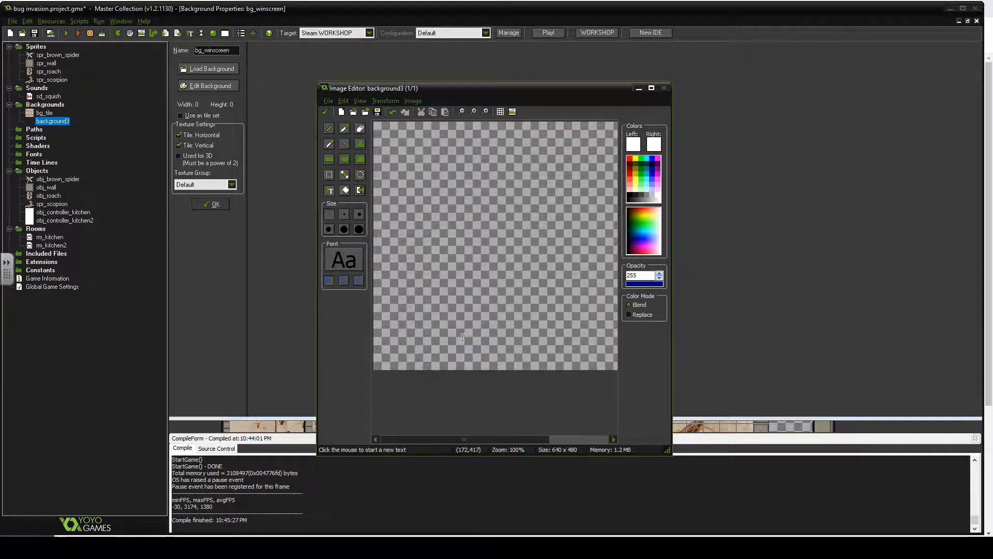
# - Fill the whole canvas with a bright blue colour (Red 0, Green 128, Blue 255)
pyautogui.click(346, 190)
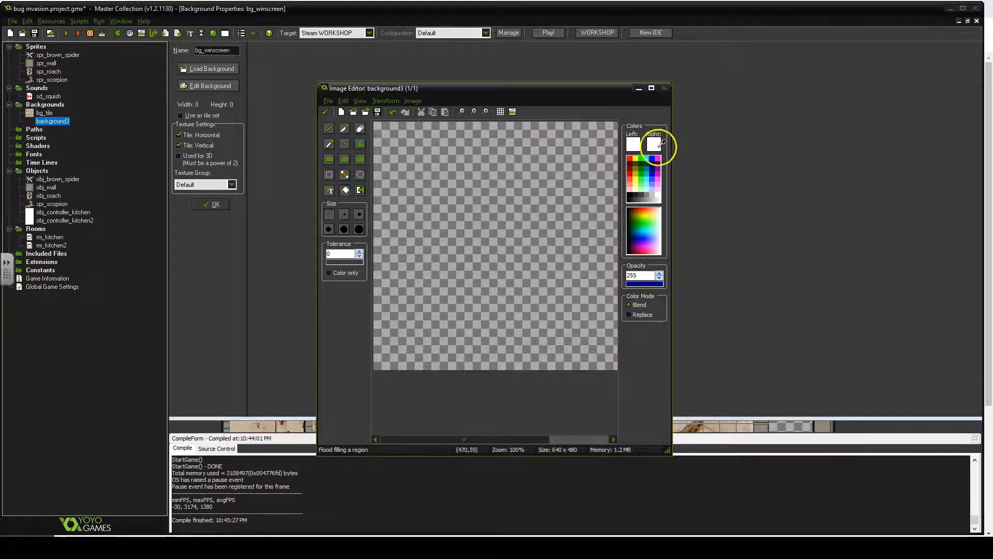
pyautogui.click(636, 144)
pyautogui.click(604, 138)
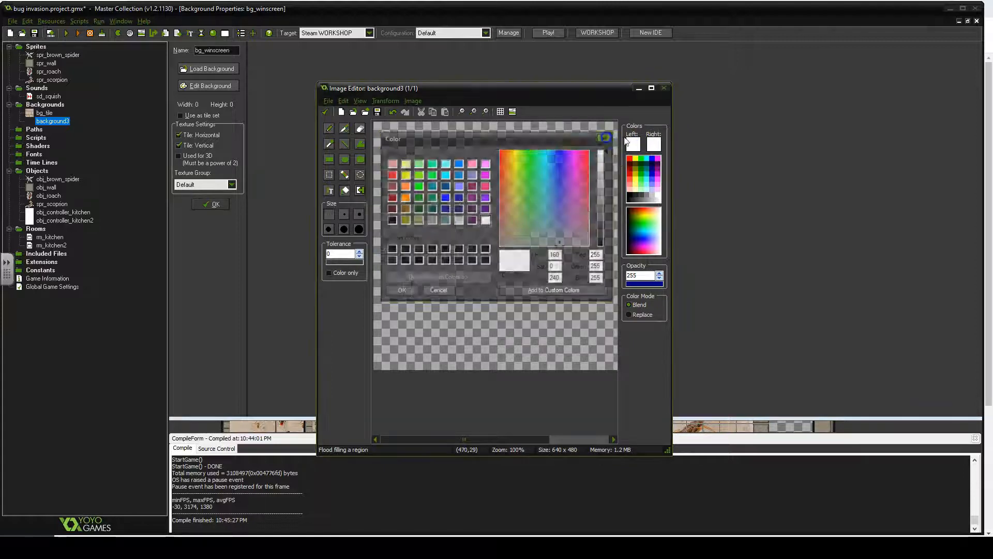
pyautogui.click(629, 142)
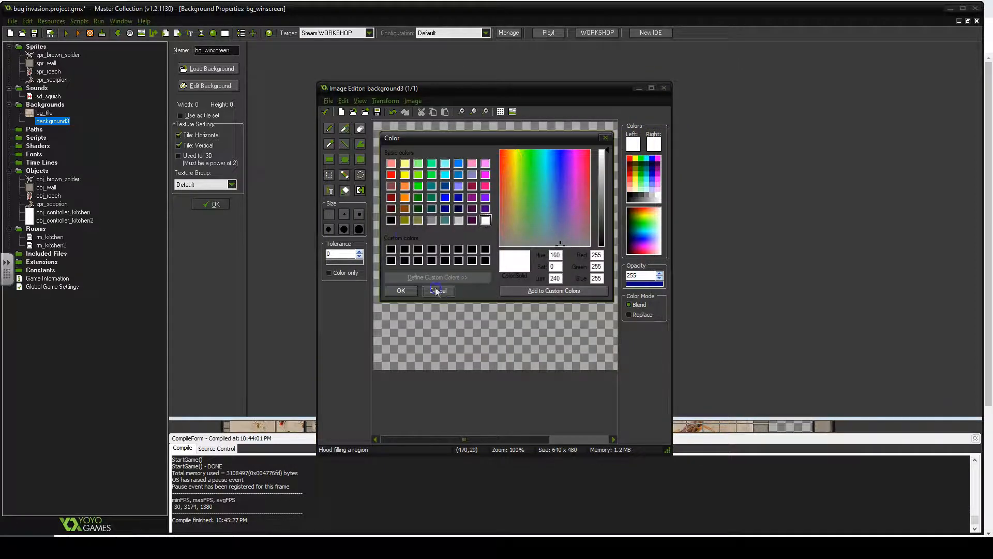
pyautogui.click(458, 173)
pyautogui.click(459, 163)
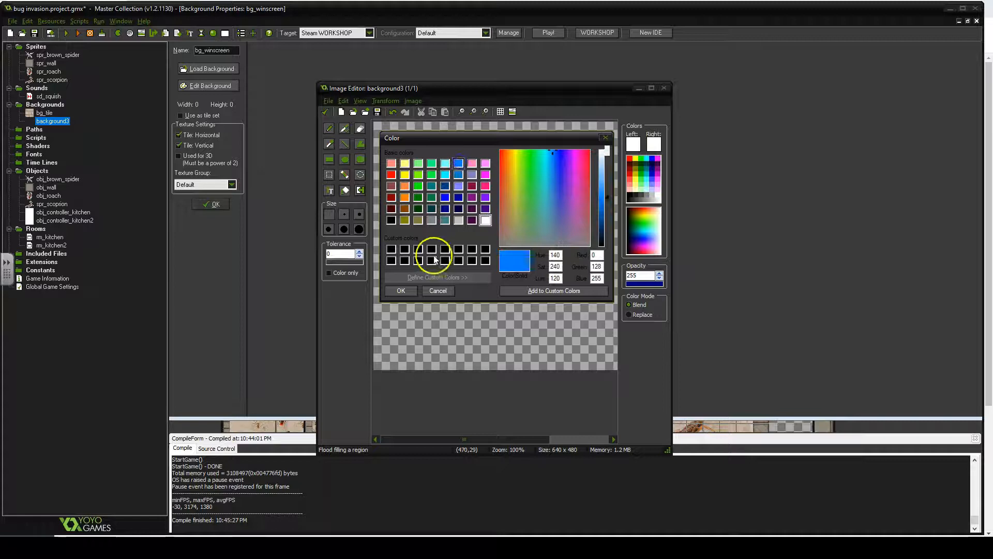
pyautogui.click(410, 291)
pyautogui.click(444, 239)
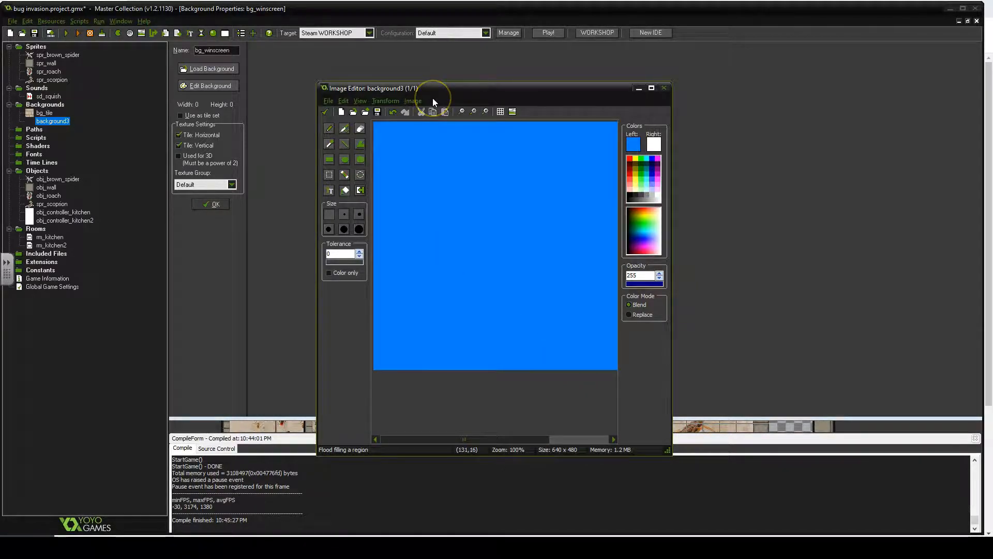
# - Choose the Text tool and set its font to Tahoma, Regular, size 48, colour Black
pyautogui.click(330, 190)
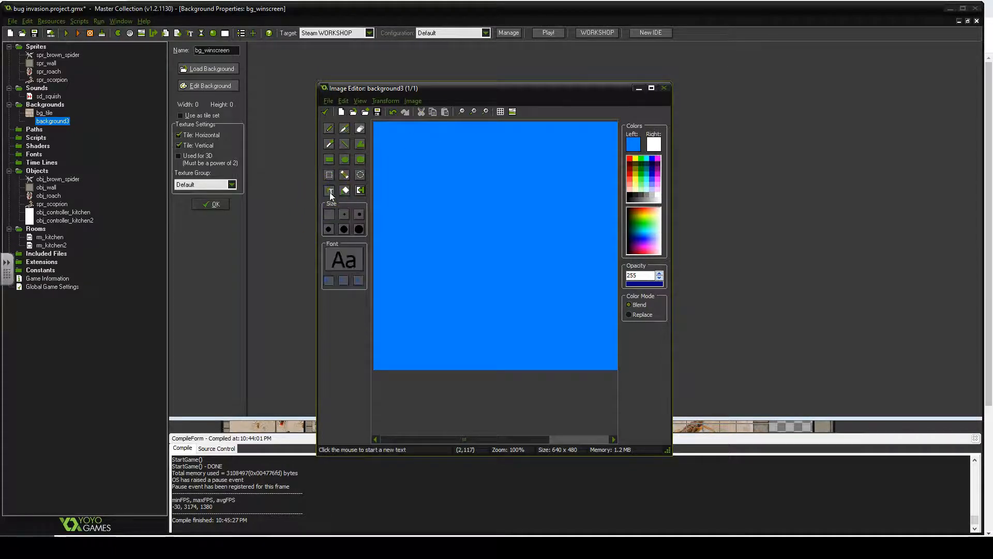
pyautogui.click(344, 260)
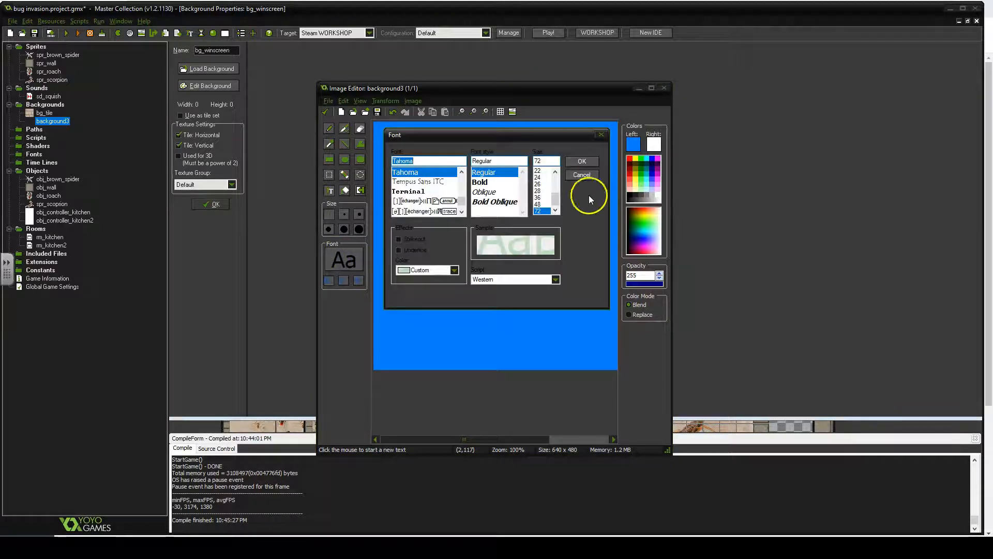
pyautogui.click(537, 204)
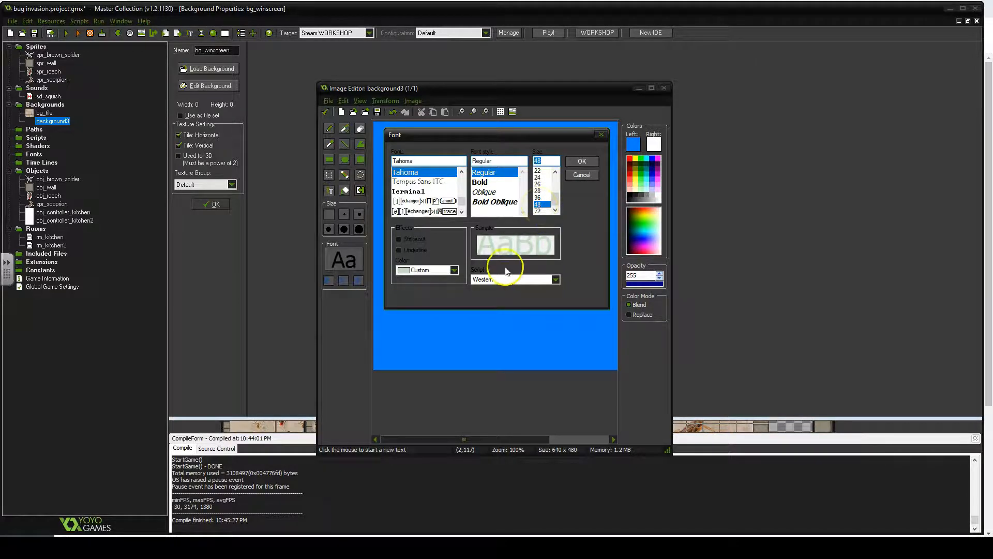
pyautogui.click(454, 270)
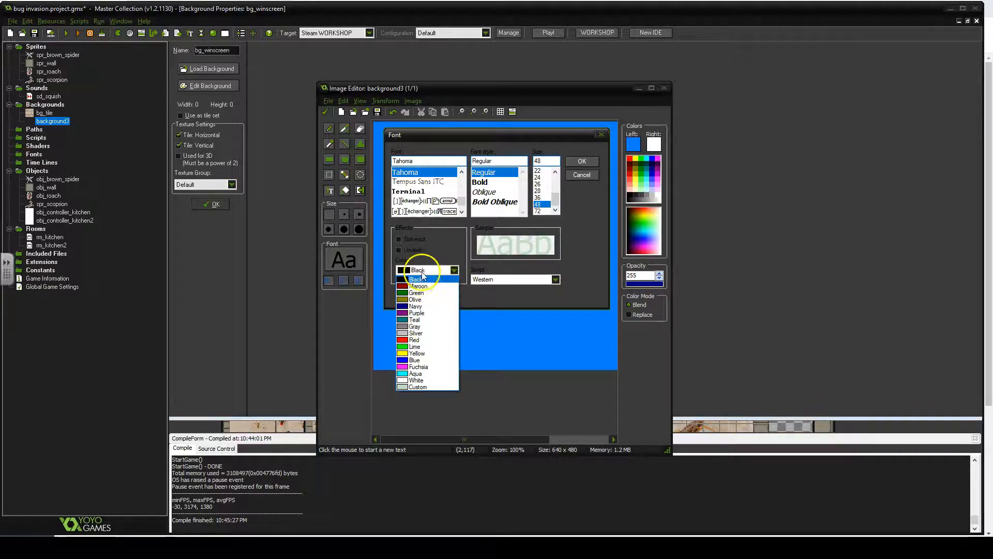
pyautogui.click(421, 278)
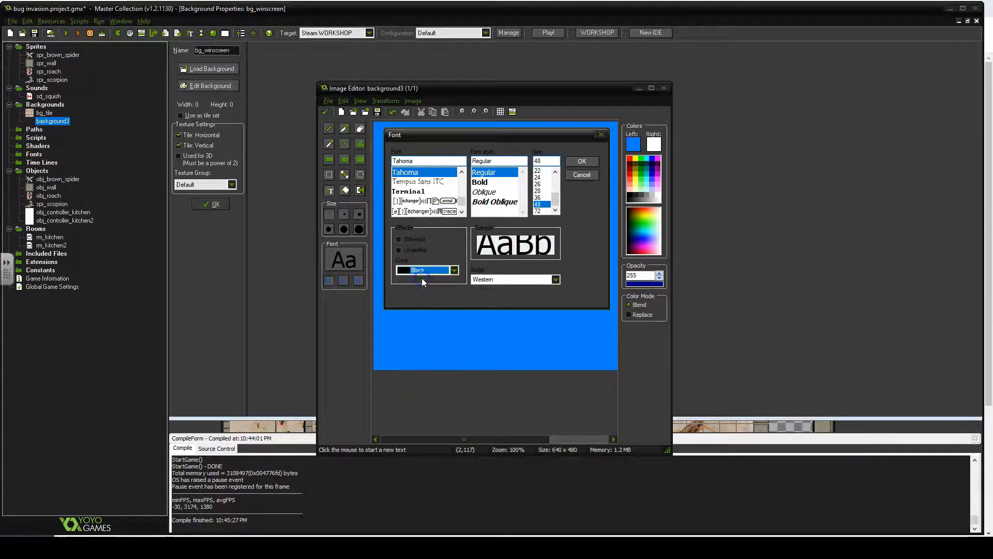
pyautogui.click(590, 160)
# - Write the text YOU WIN! on the canvas and move it near the top centre
pyautogui.click(410, 169)
pyautogui.write('YOU WIN!')
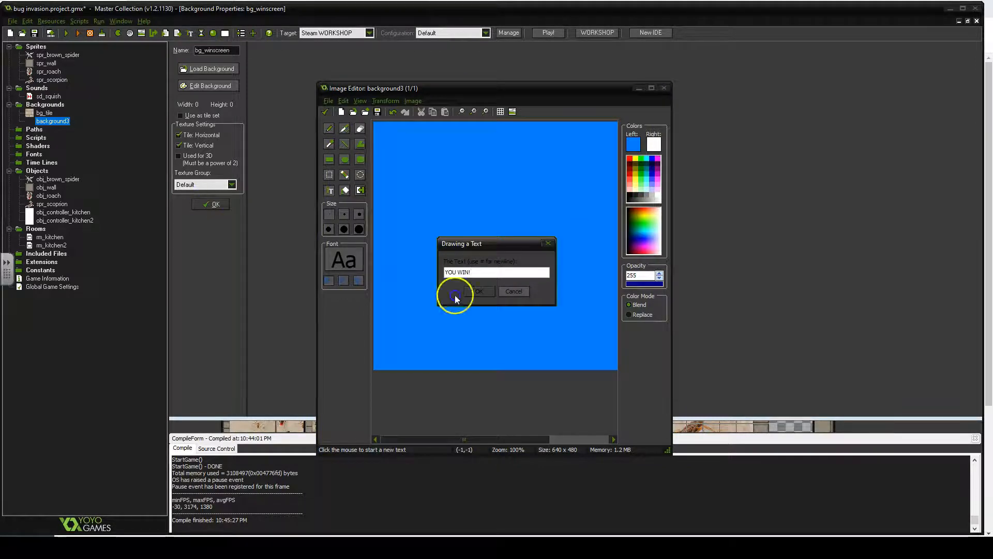
pyautogui.click(489, 292)
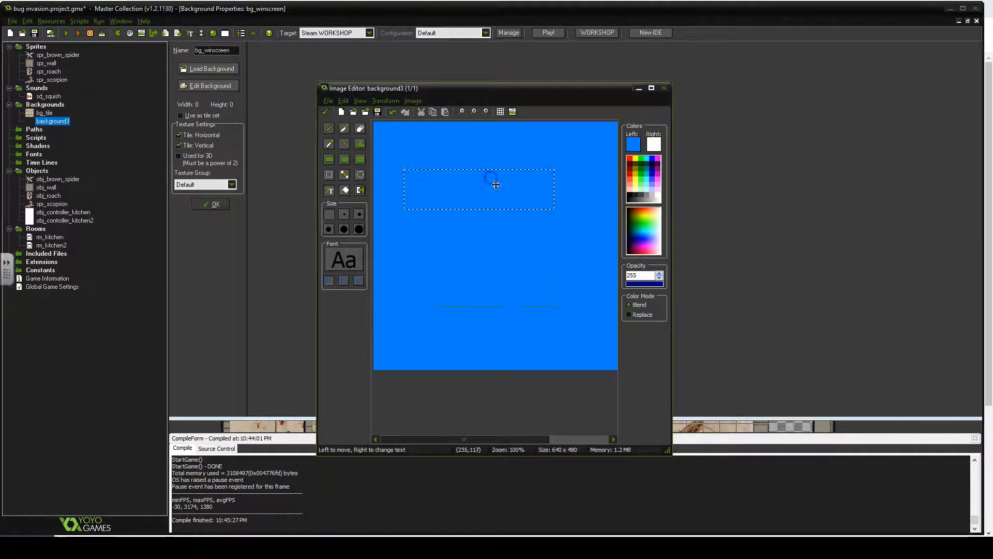
pyautogui.moveTo(511, 185); pyautogui.dragTo(505, 191)
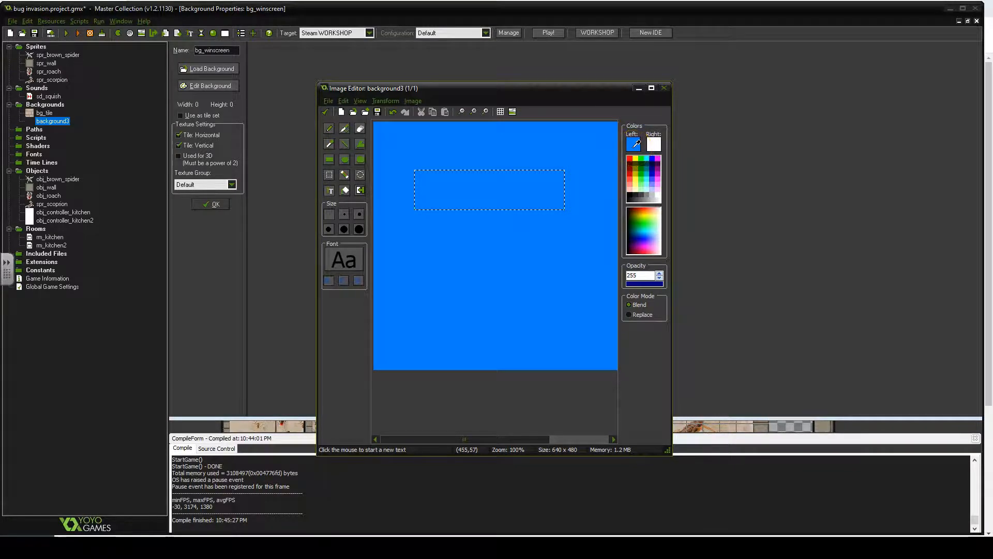
# - Make the YOU WIN! text black, position it near the top, and close the image editor
pyautogui.click(635, 143)
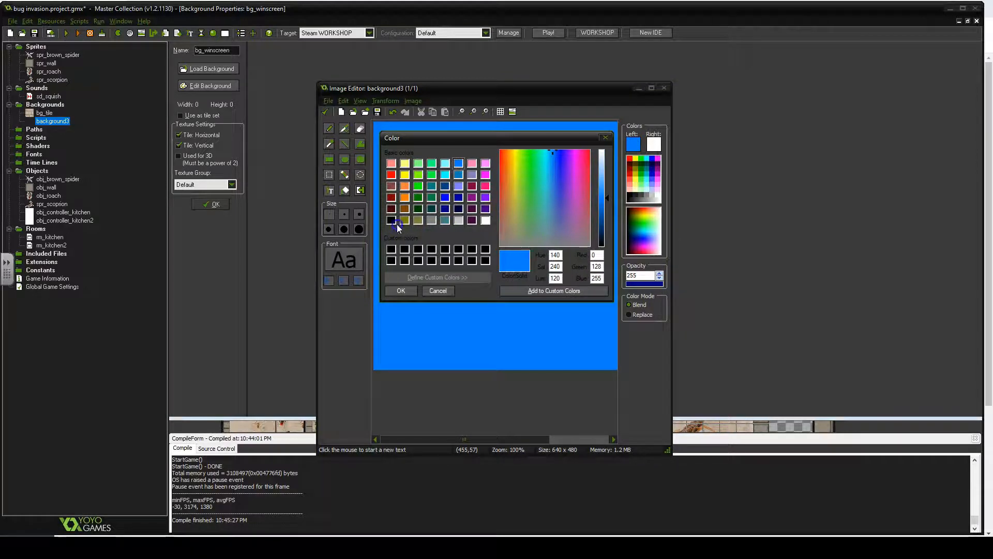
pyautogui.click(393, 222)
pyautogui.click(397, 290)
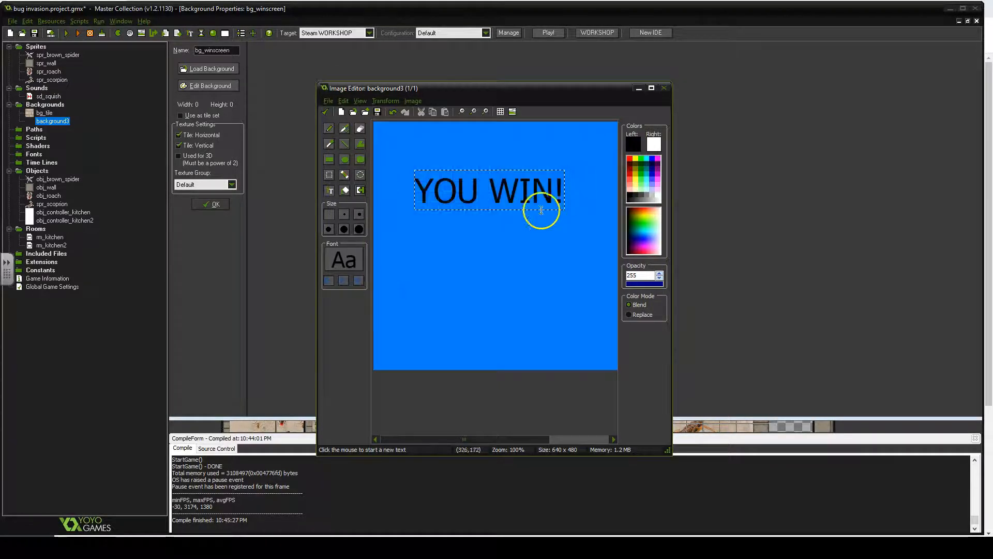
pyautogui.moveTo(490, 192); pyautogui.dragTo(499, 186)
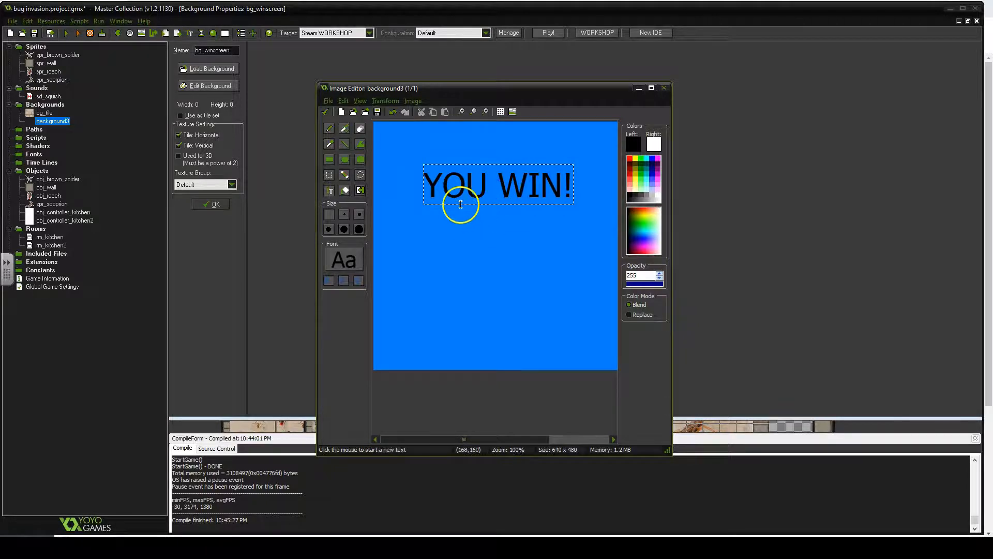
pyautogui.click(325, 111)
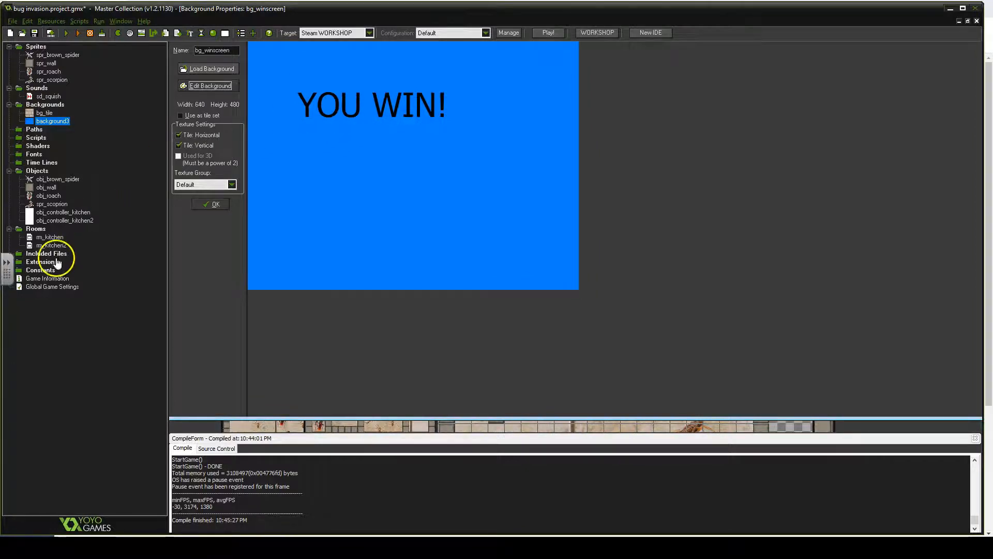
# - Create a new room and name it rm_winscreen
pyautogui.rightClick(37, 229)
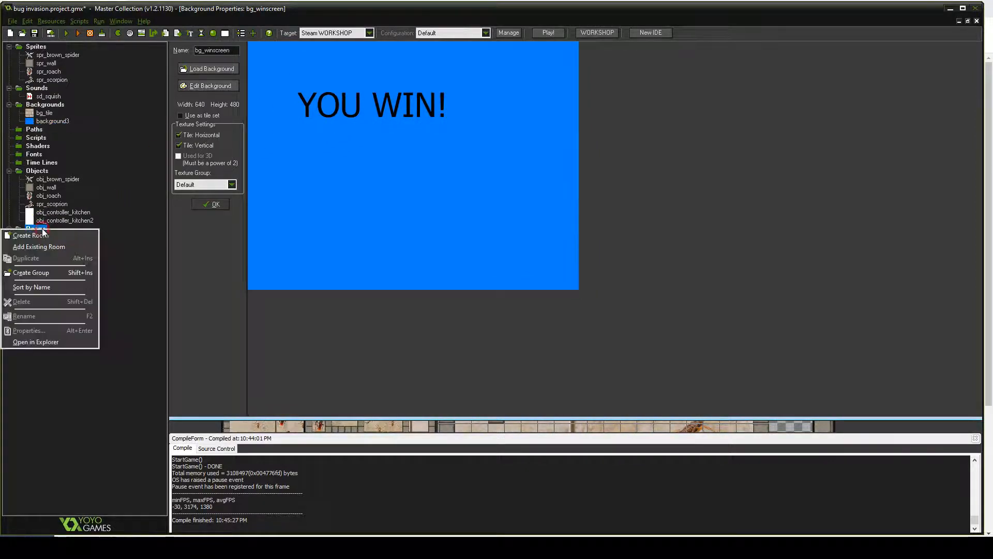
pyautogui.click(31, 236)
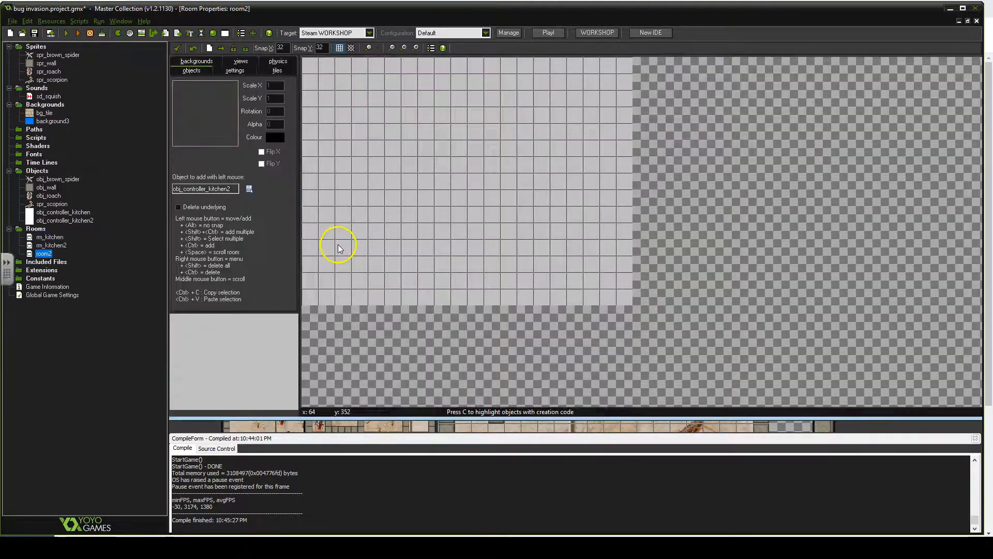
pyautogui.click(233, 70)
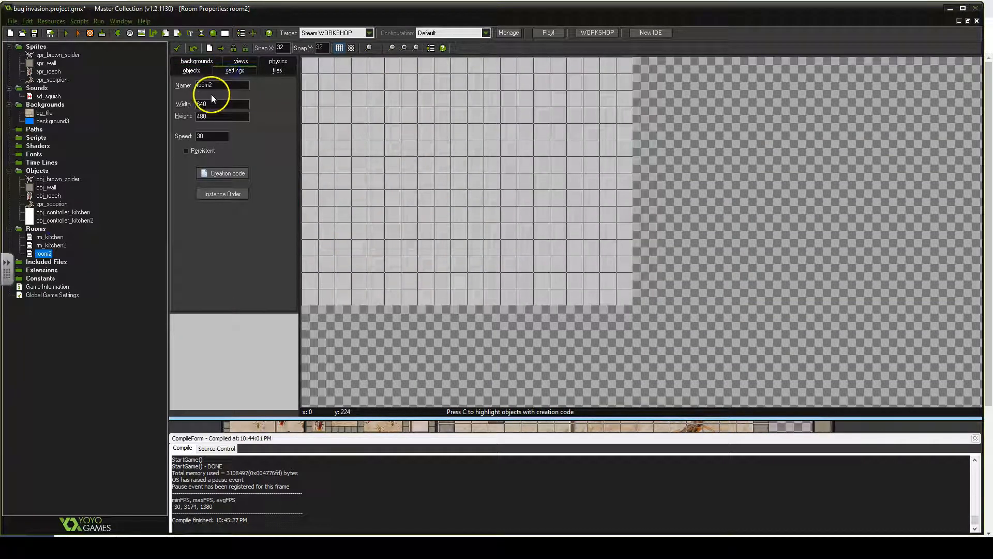
pyautogui.write('rm')
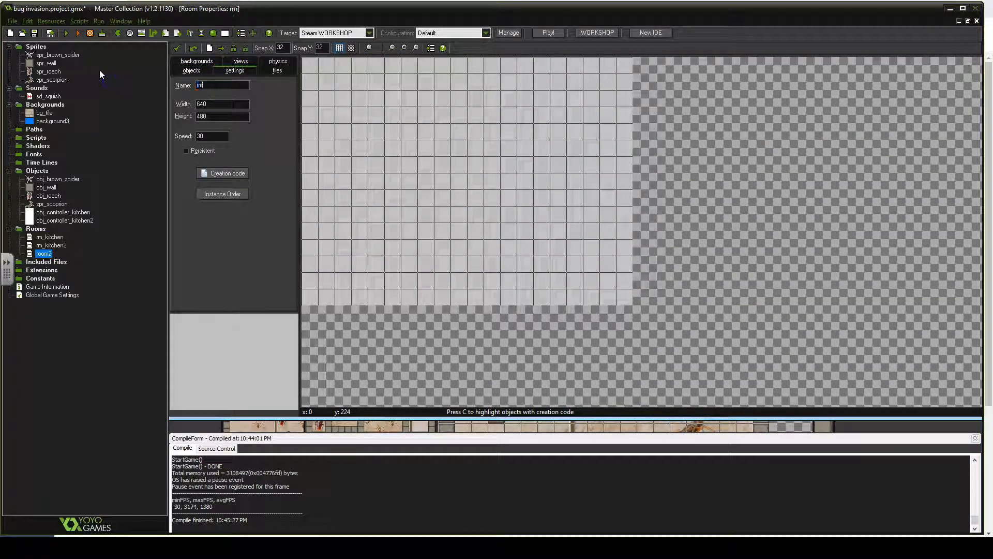
pyautogui.write('_winscreen')
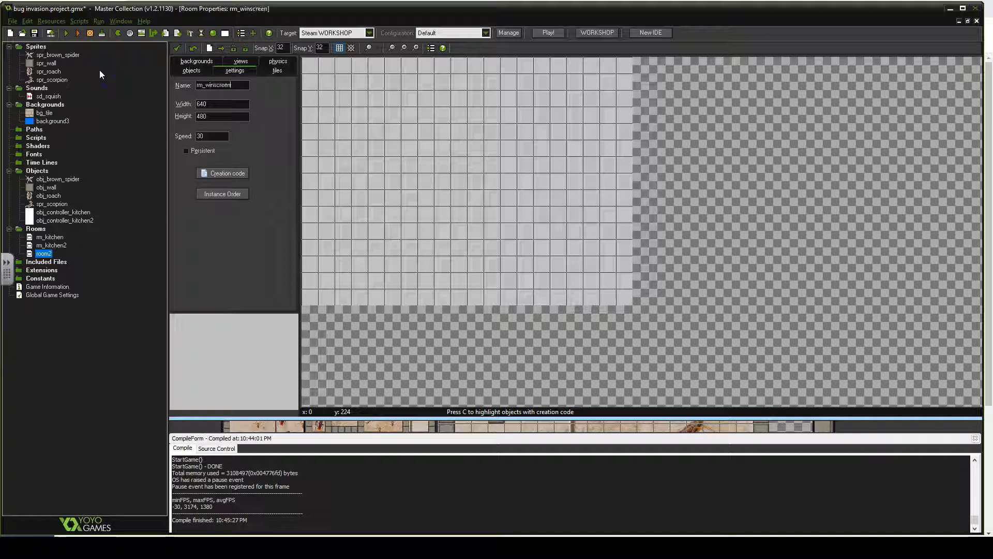
# - Set the room's Background 0 to background3, the YOU WIN! image
pyautogui.click(190, 71)
pyautogui.click(198, 62)
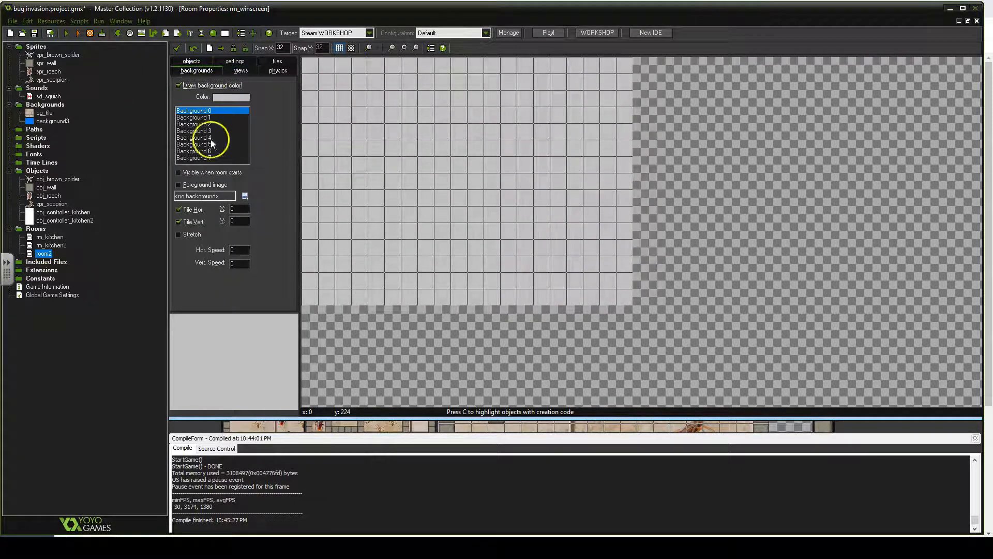
pyautogui.click(244, 196)
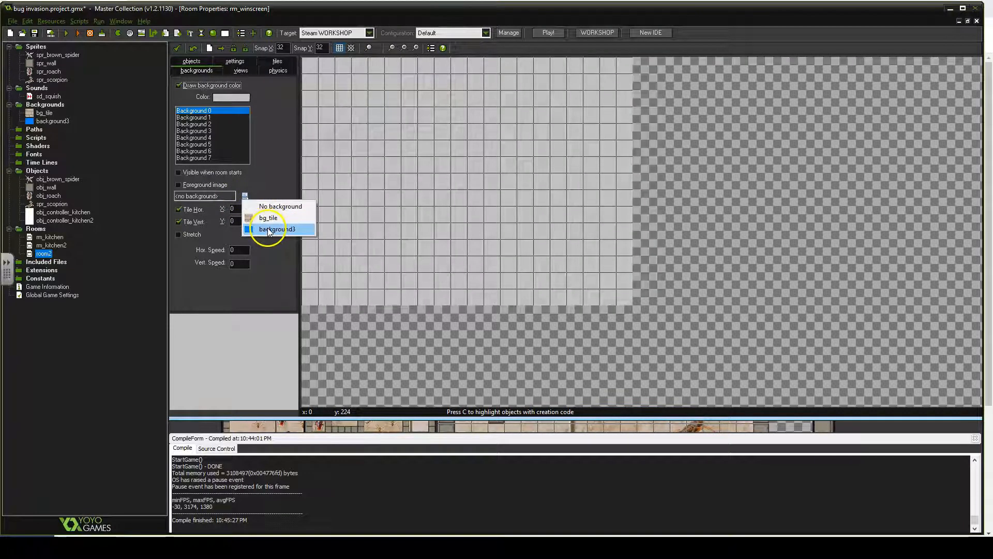
pyautogui.click(268, 229)
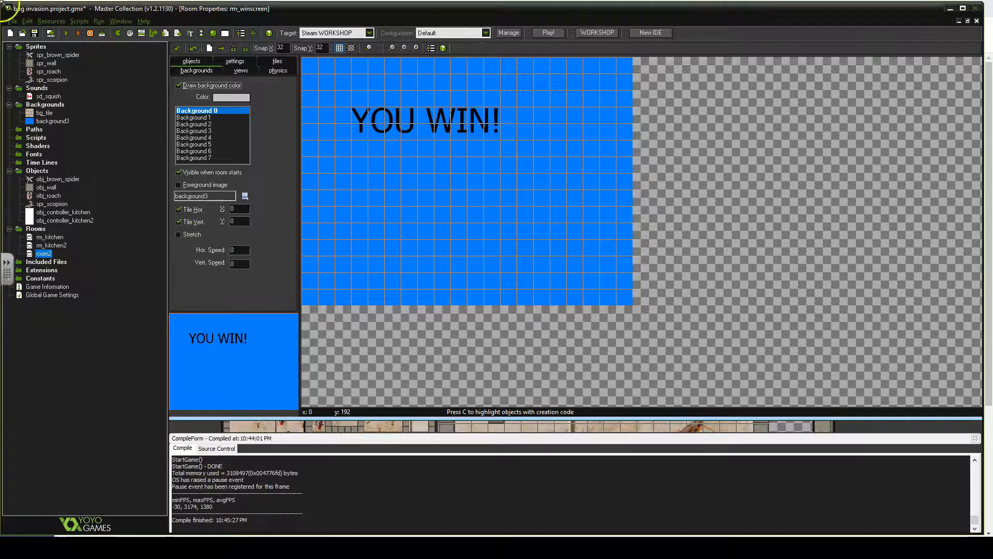
# - Create a new sound from victory-is-mine.mp3, name it sd_victory, and confirm it
pyautogui.rightClick(38, 91)
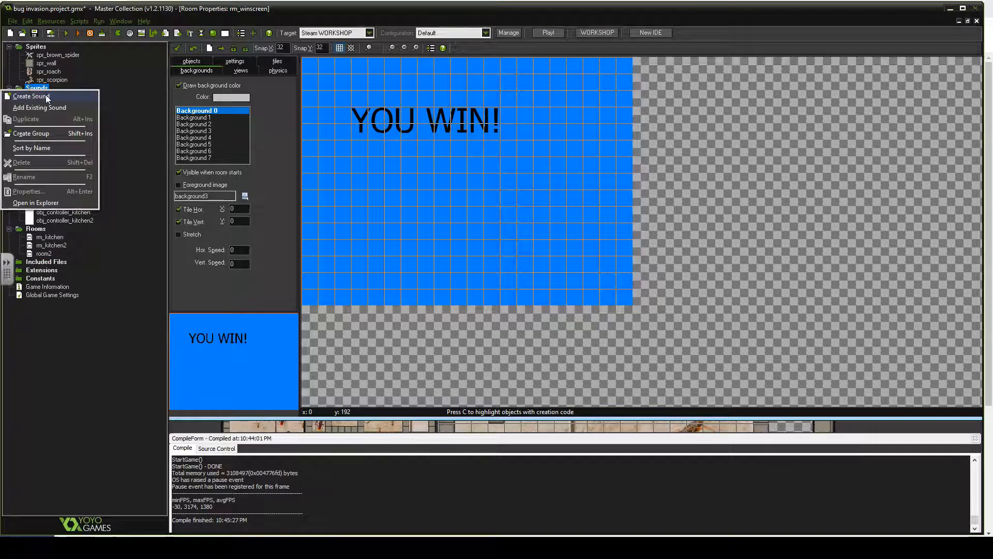
pyautogui.click(45, 95)
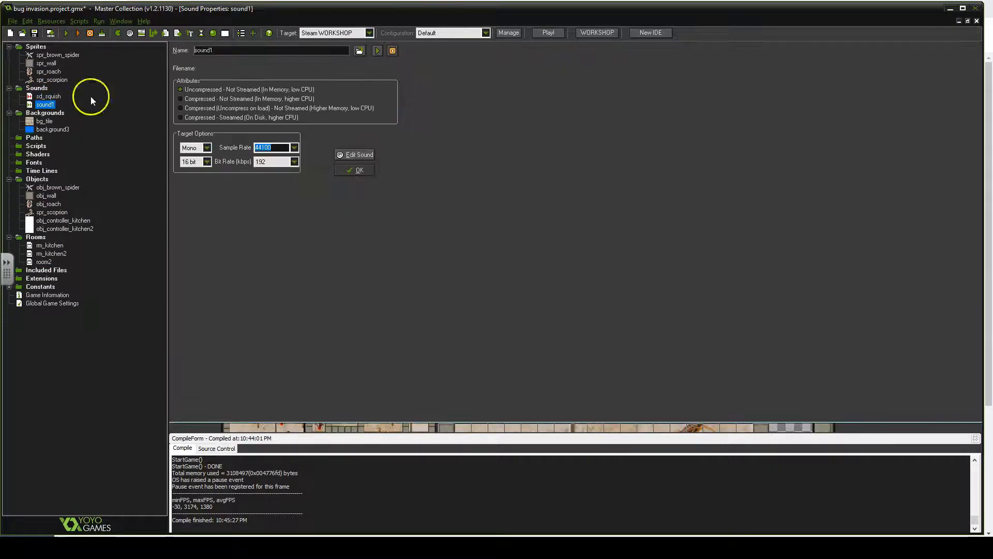
pyautogui.click(360, 51)
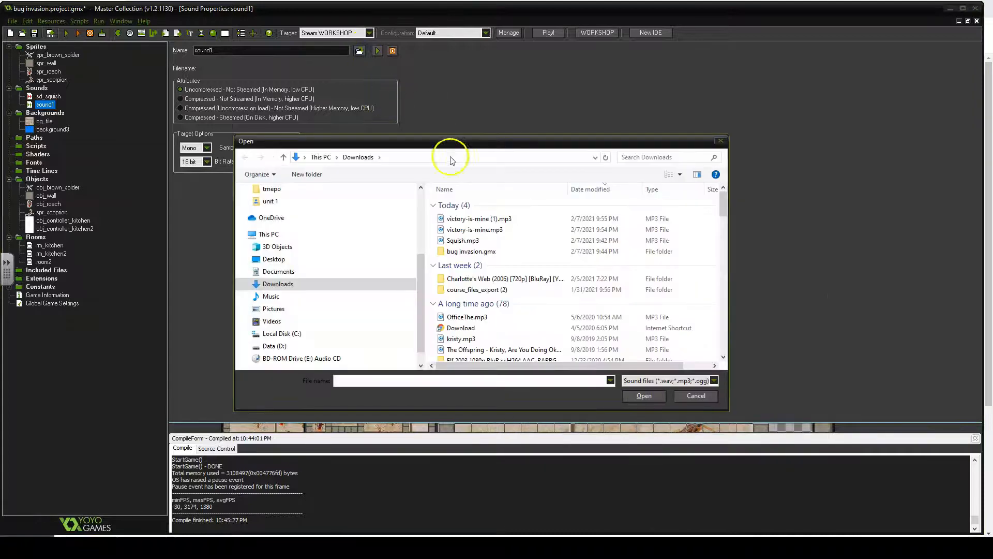
pyautogui.doubleClick(475, 231)
pyautogui.doubleClick(235, 50)
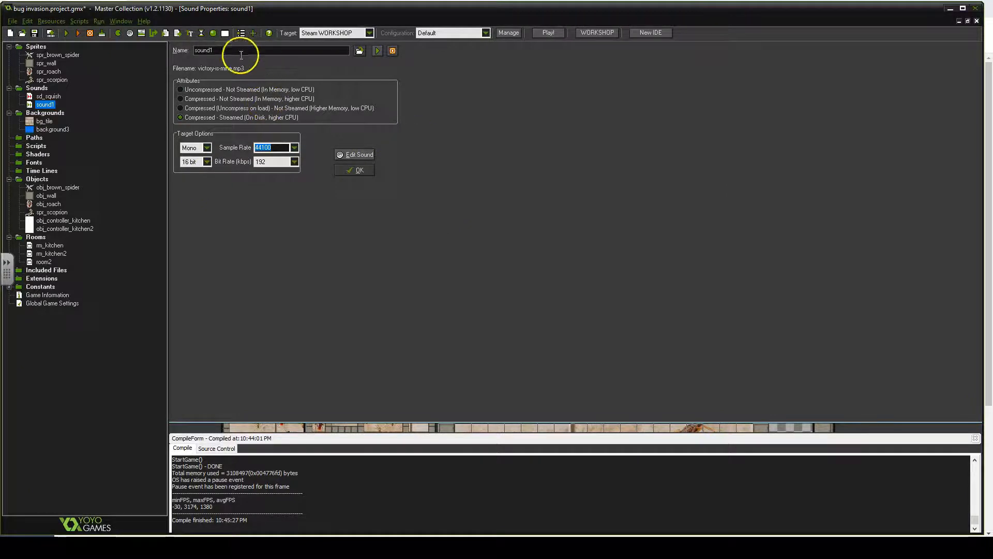
pyautogui.write('s')
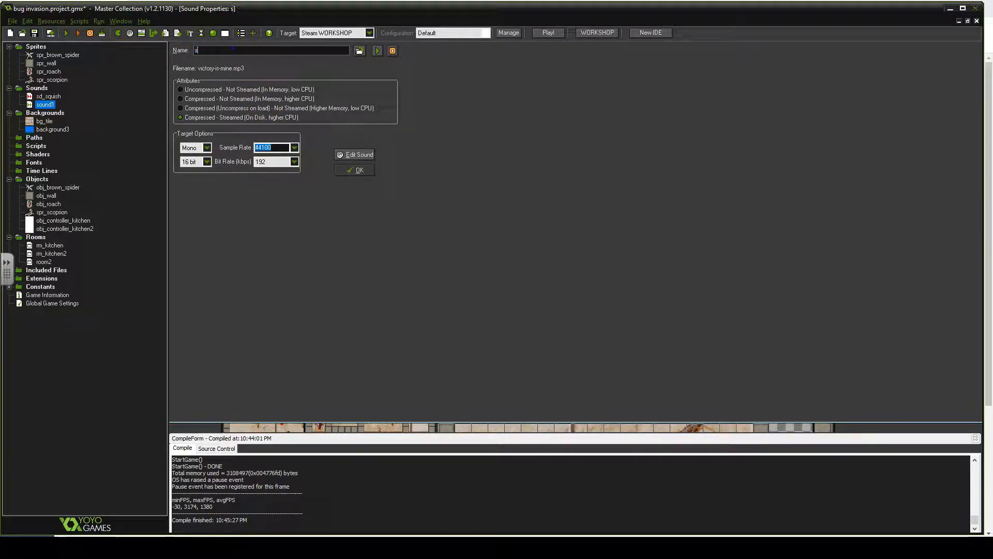
pyautogui.write('d_victory')
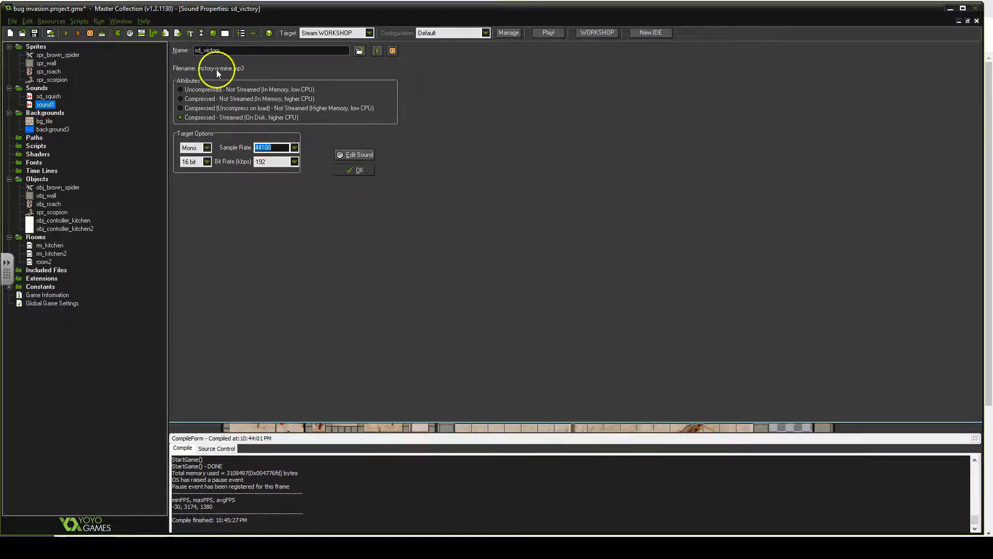
pyautogui.click(355, 170)
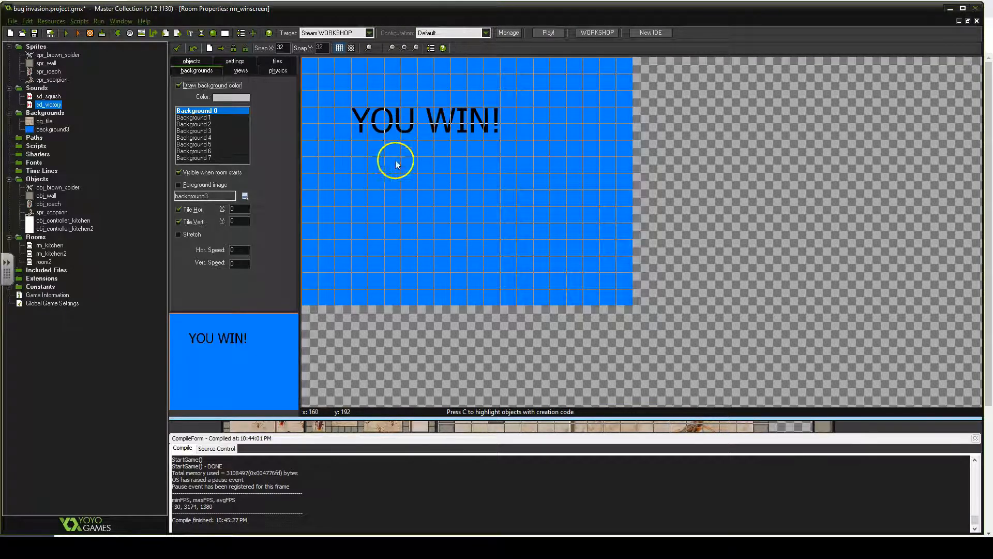
# - Create a new object named obj_controller_winscreen and add a Create event to it
pyautogui.rightClick(43, 180)
pyautogui.click(44, 187)
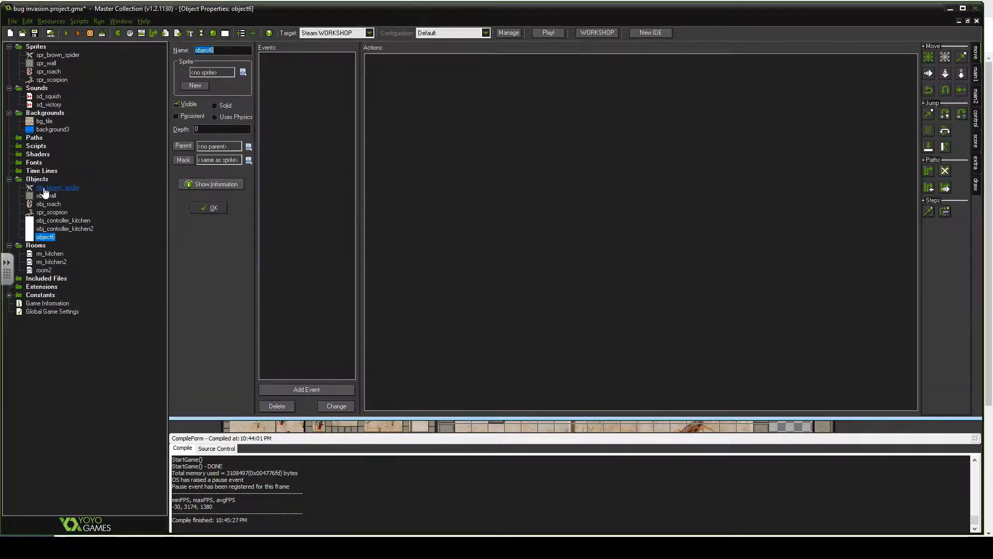
pyautogui.write('obj')
pyautogui.write('_control')
pyautogui.write('ler_winscre')
pyautogui.write('en')
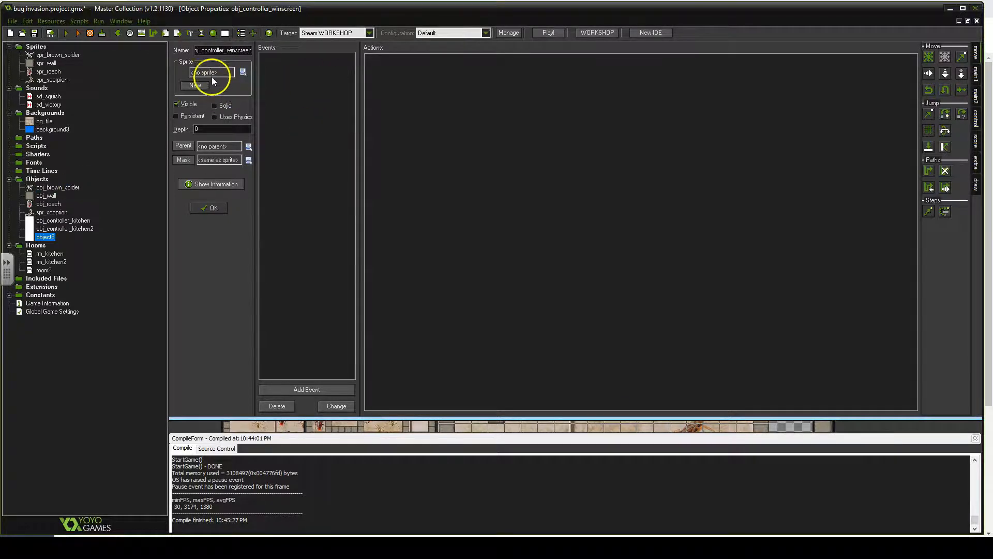
pyautogui.click(318, 389)
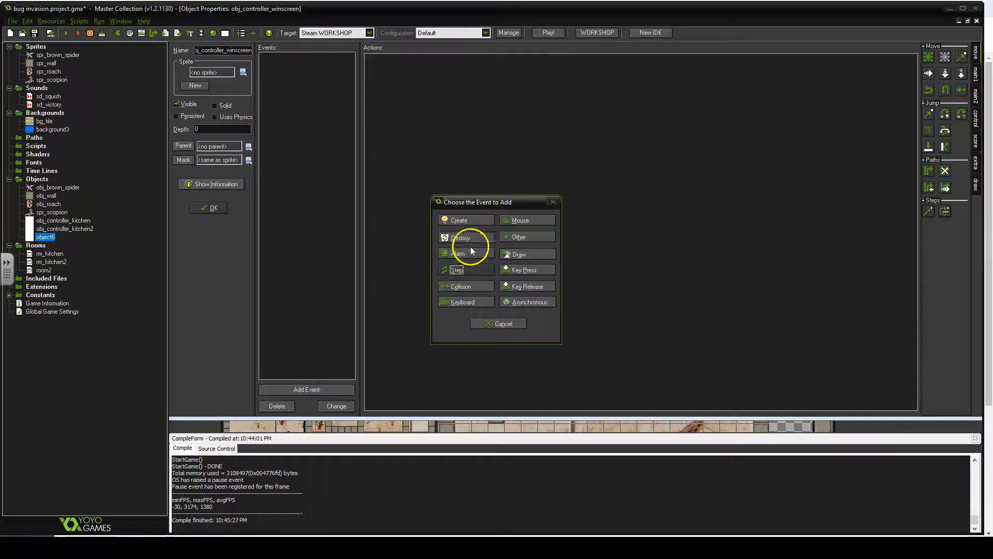
pyautogui.click(467, 221)
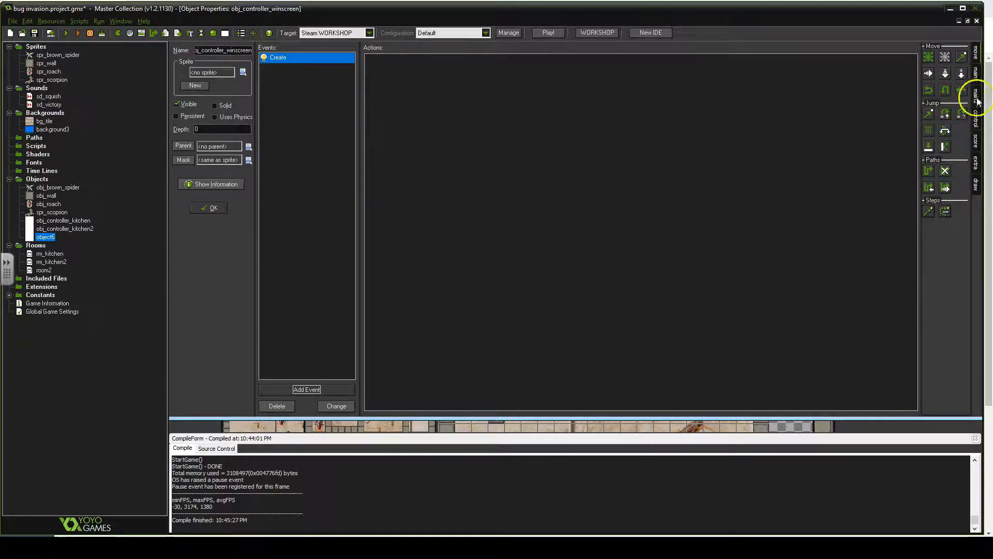
# - Add a Play Sound action that plays sd_victory to the Create event
pyautogui.click(975, 74)
pyautogui.moveTo(929, 121); pyautogui.dragTo(640, 120)
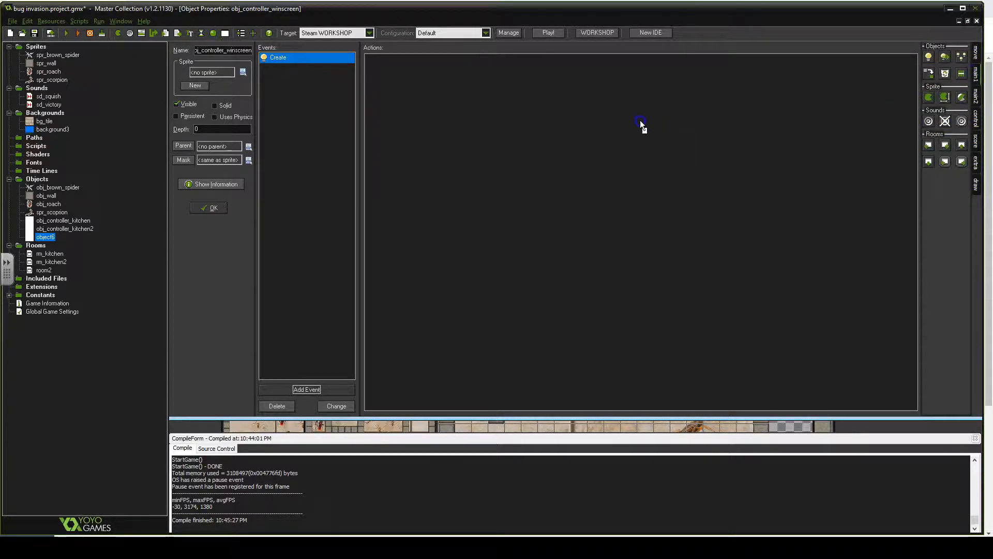
pyautogui.click(566, 252)
pyautogui.click(605, 281)
pyautogui.click(445, 347)
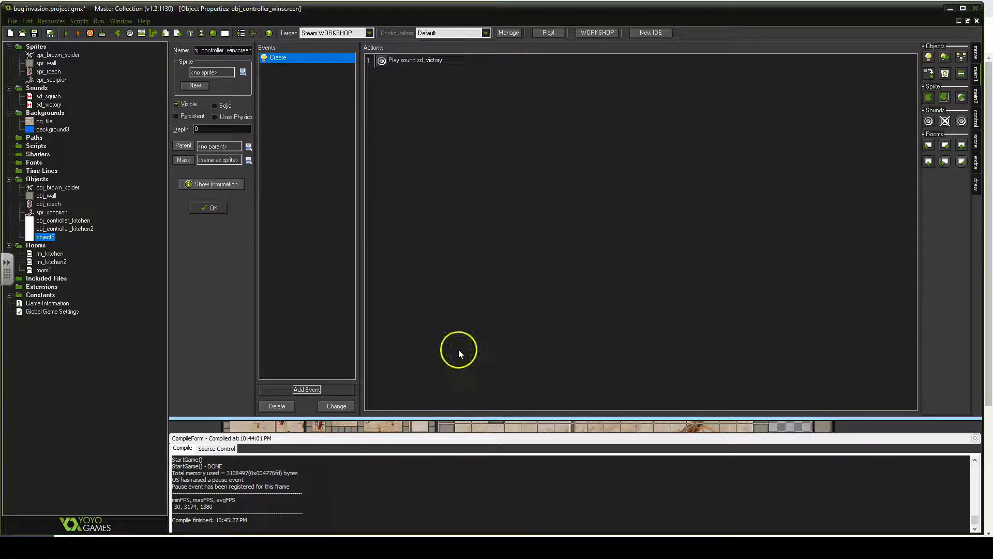
# - Open the Play Sound action and review its loop setting before confirming
pyautogui.doubleClick(420, 63)
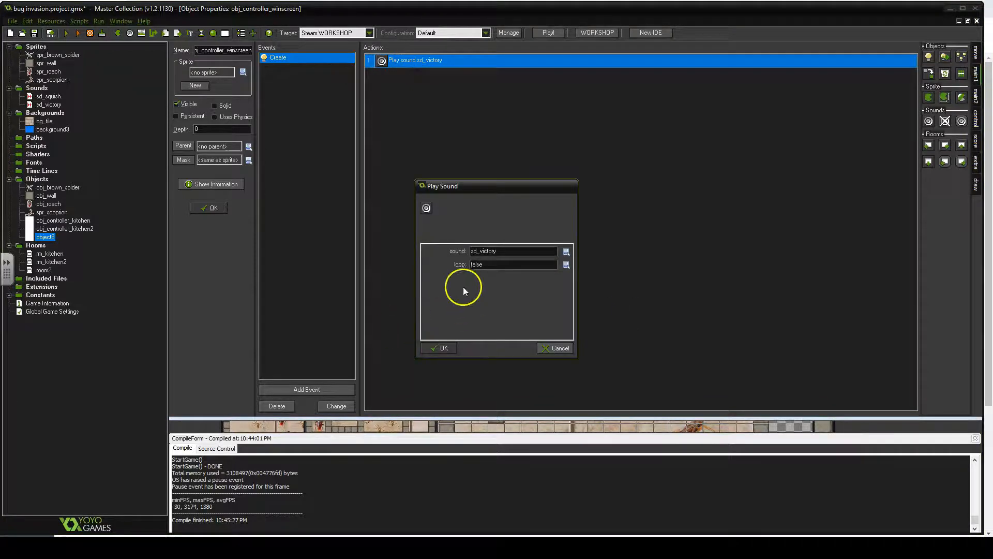
pyautogui.click(566, 265)
pyautogui.click(588, 284)
pyautogui.click(471, 265)
pyautogui.click(429, 351)
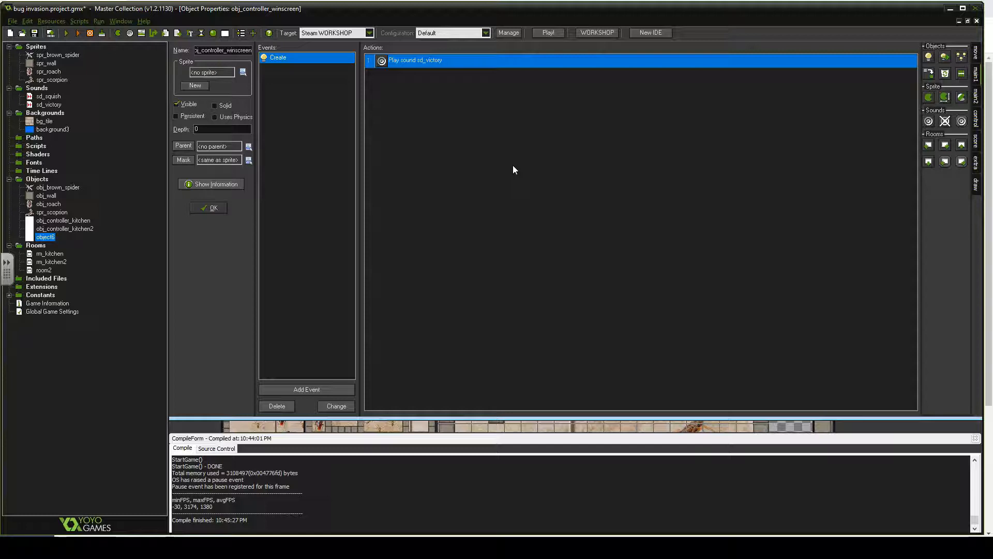
pyautogui.click(332, 223)
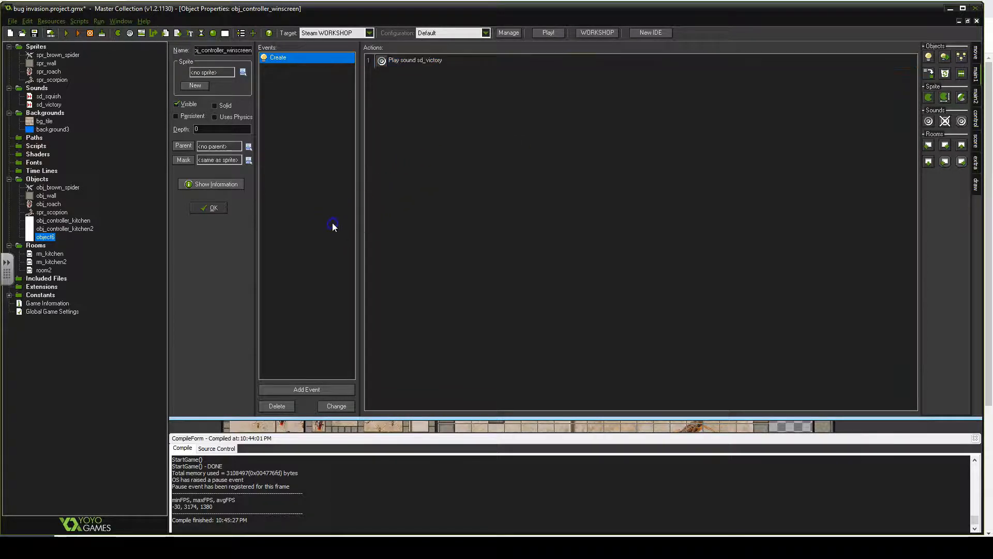
pyautogui.click(431, 172)
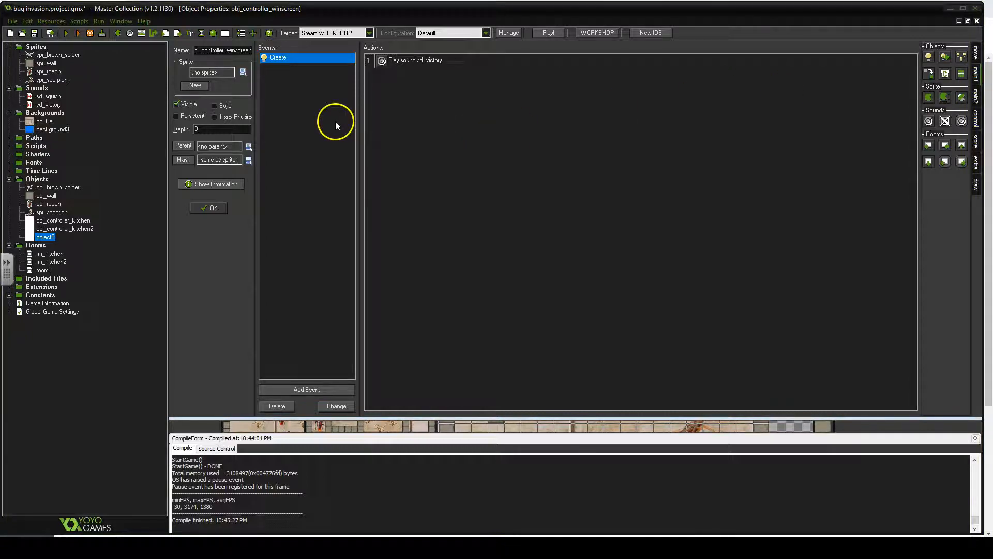
pyautogui.click(690, 178)
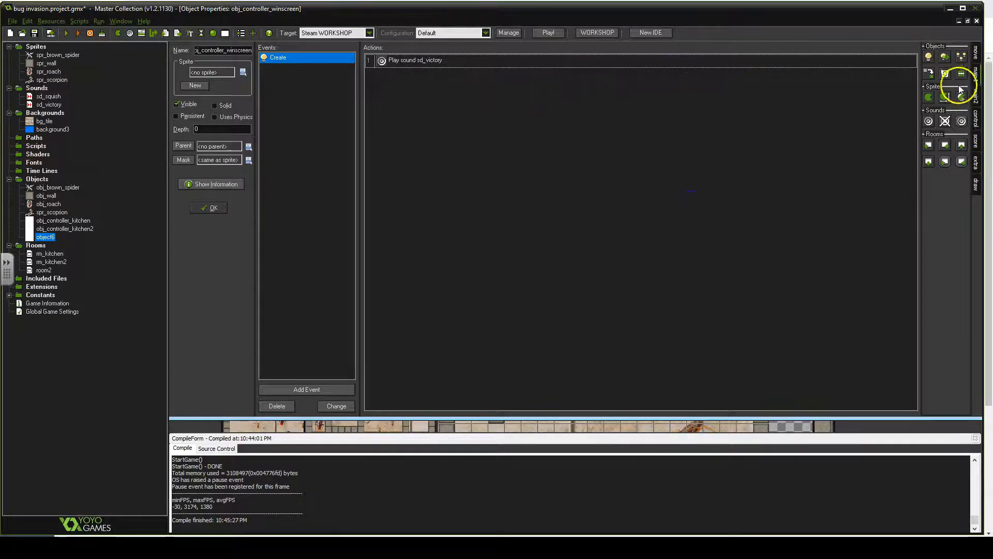
# - Add a Set Alarm action for Alarm 0 at the top of the Create event and edit its number of steps
pyautogui.click(976, 53)
pyautogui.click(976, 74)
pyautogui.click(975, 96)
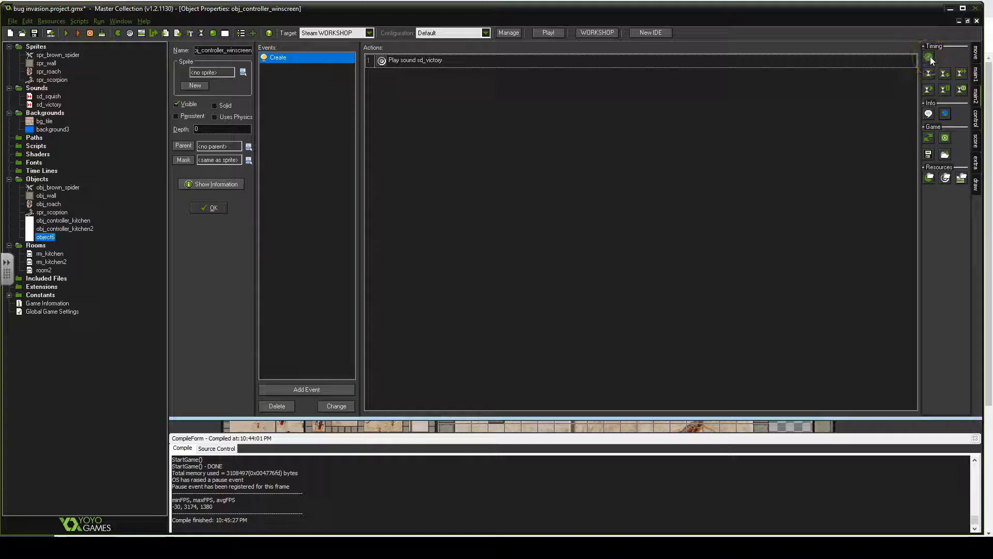
pyautogui.moveTo(930, 57); pyautogui.dragTo(864, 61)
pyautogui.moveTo(625, 66); pyautogui.dragTo(576, 60)
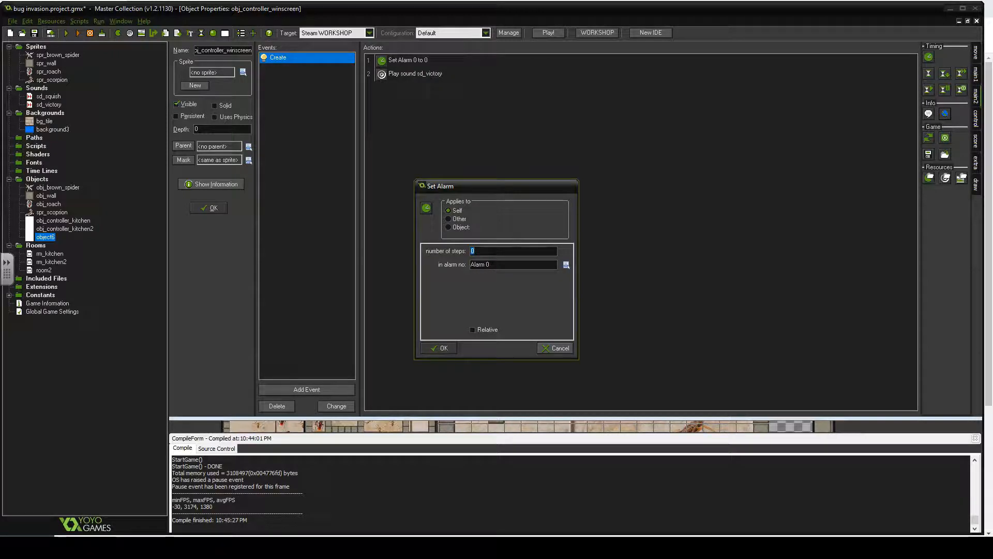
pyautogui.click(484, 253)
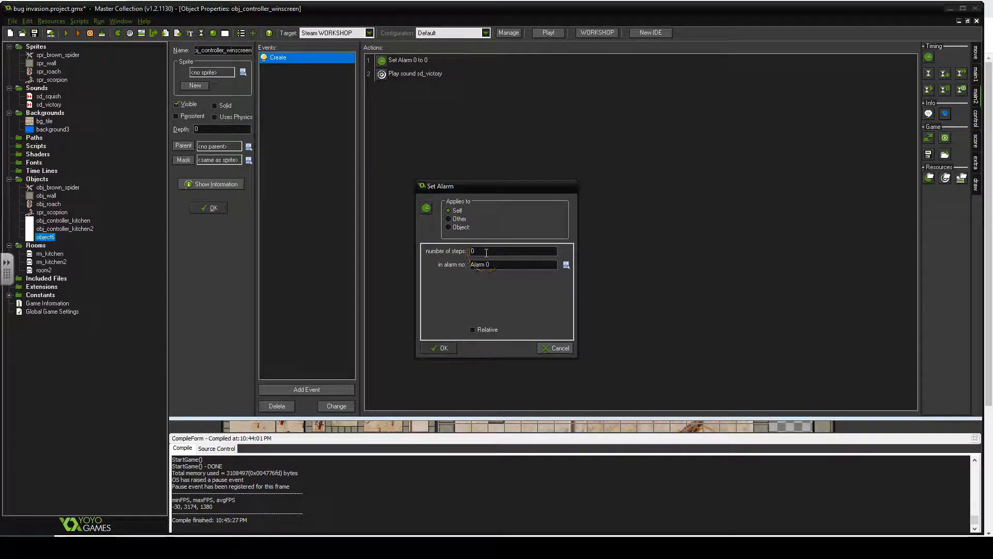
pyautogui.click(487, 251)
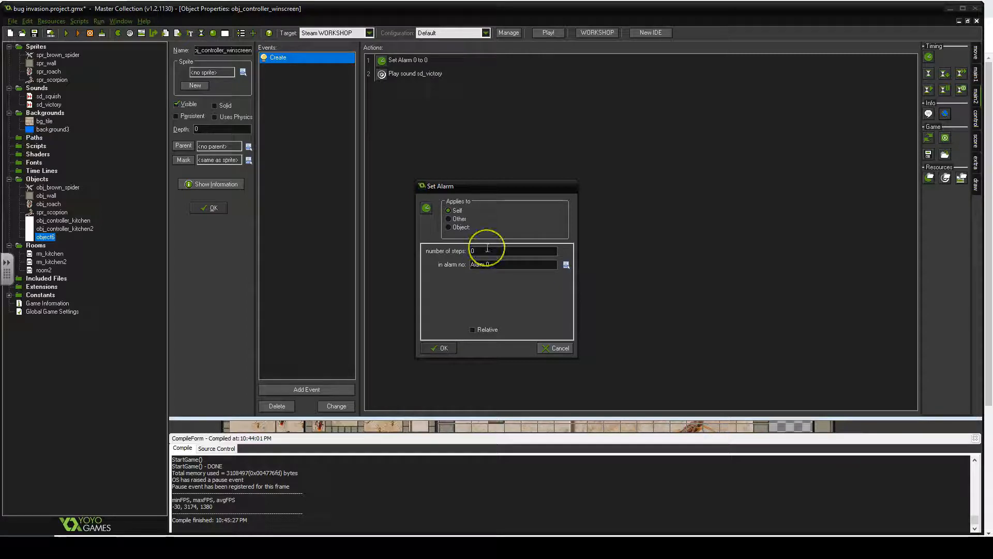
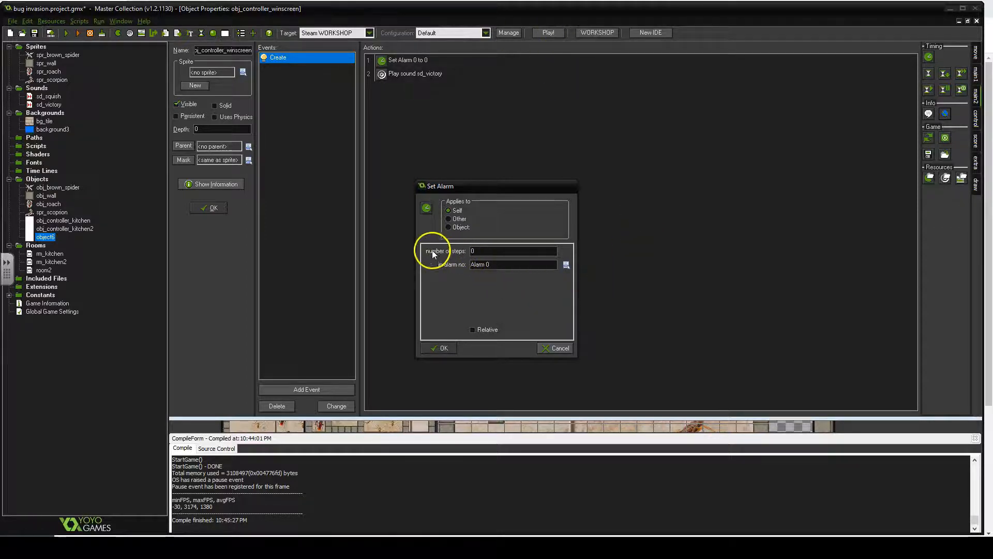
# - Set the Alarm 0 number of steps to 30*10 and confirm the action
pyautogui.click(481, 252)
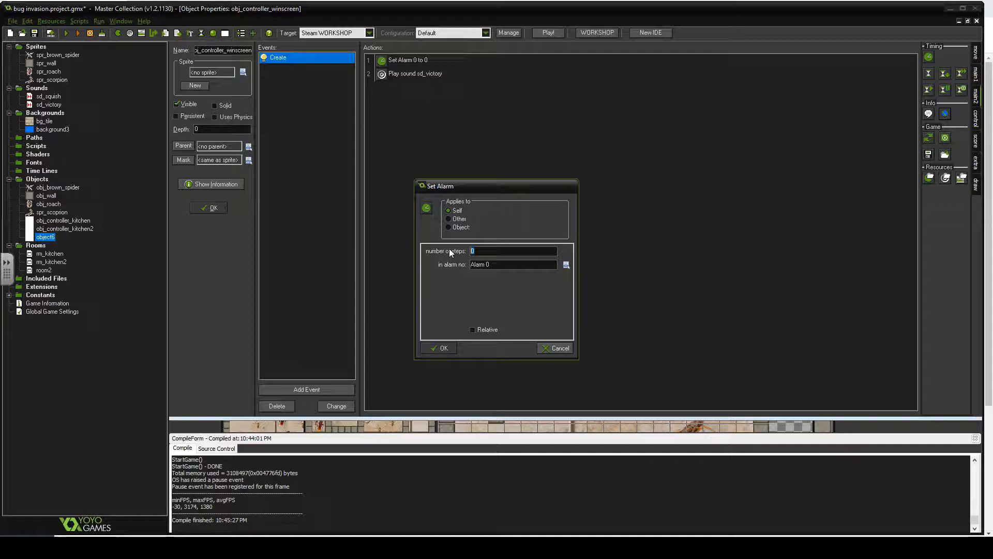
pyautogui.write('30')
pyautogui.write('10')
pyautogui.click(434, 352)
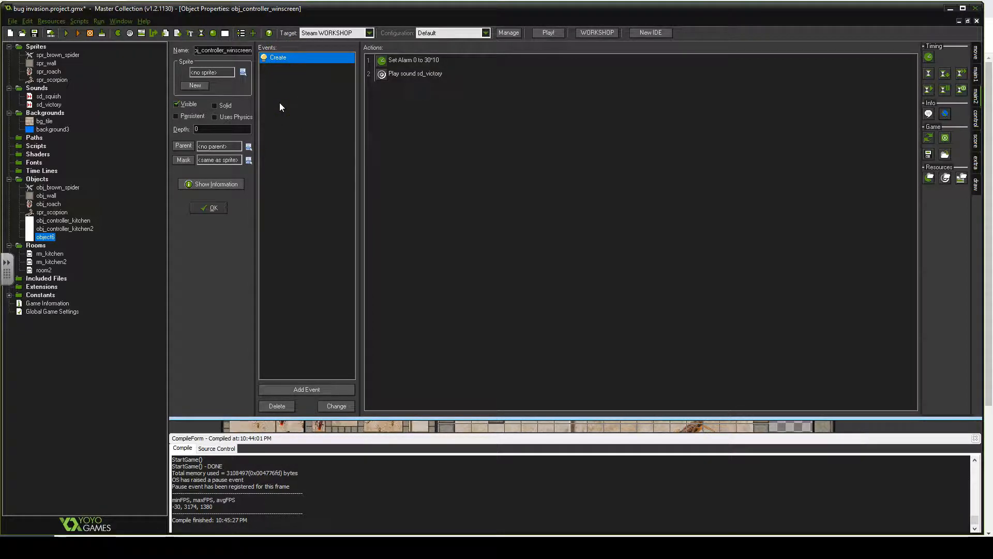
# - Add an Alarm 0 event to obj_controller_winscreen
pyautogui.click(452, 61)
pyautogui.click(312, 391)
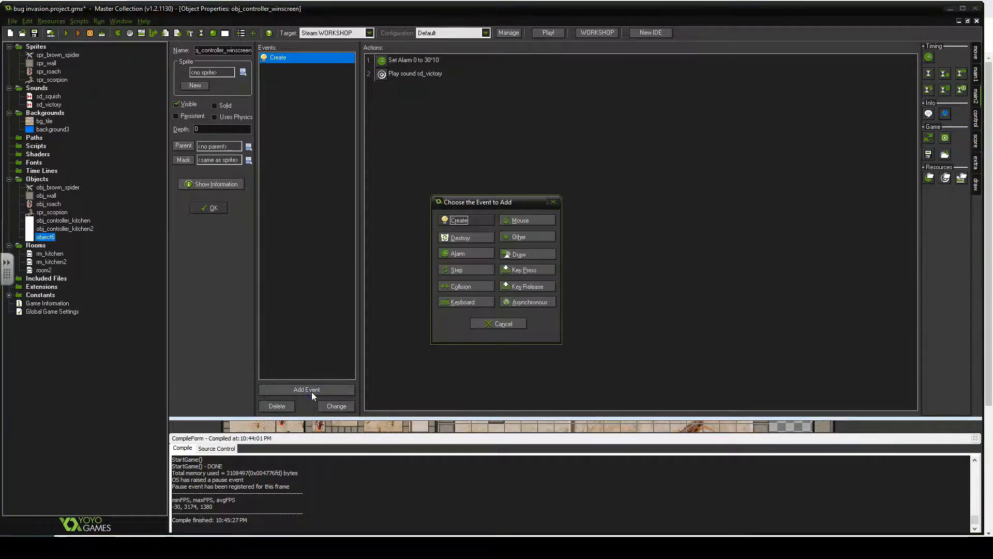
pyautogui.click(465, 256)
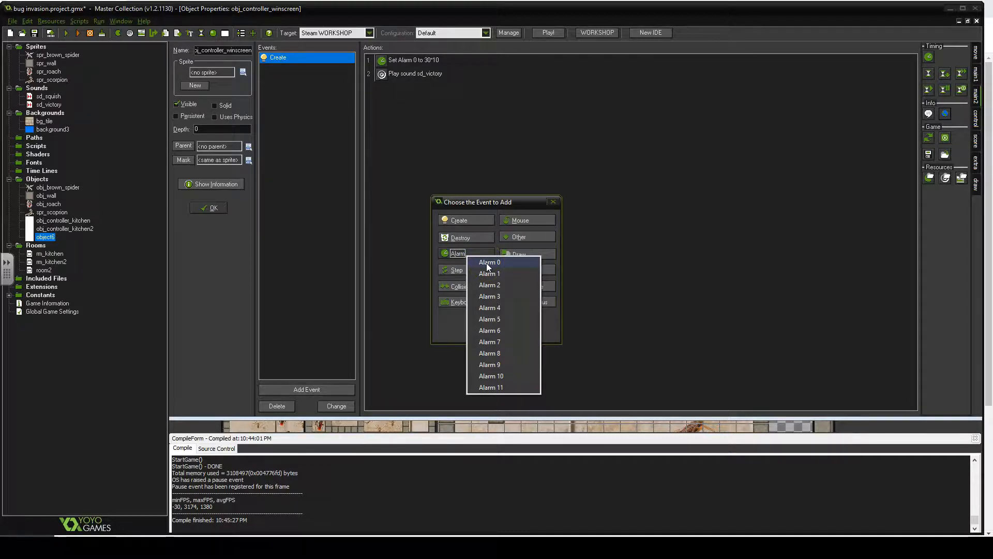
pyautogui.click(486, 263)
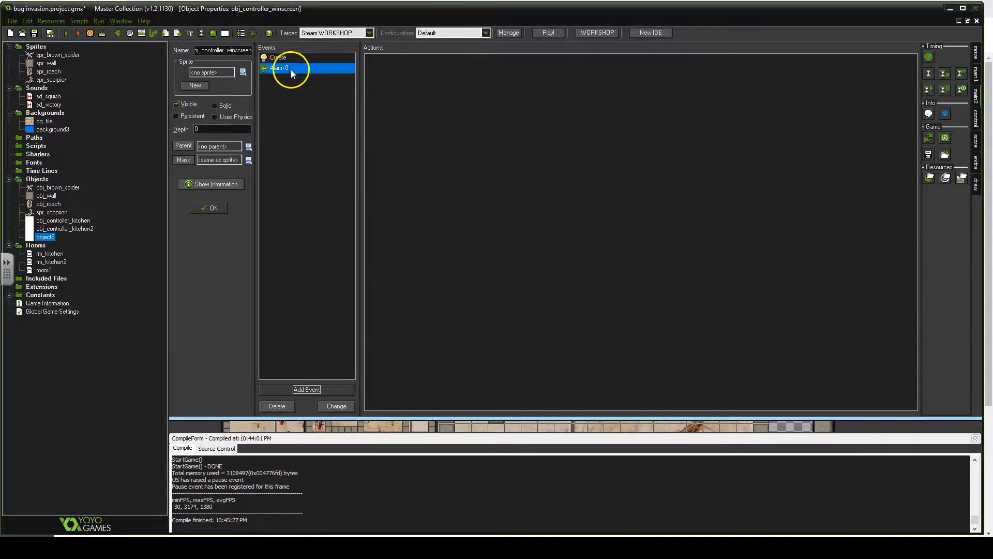
# - Add an End the game action to the Alarm 0 event and close the object properties
pyautogui.click(441, 110)
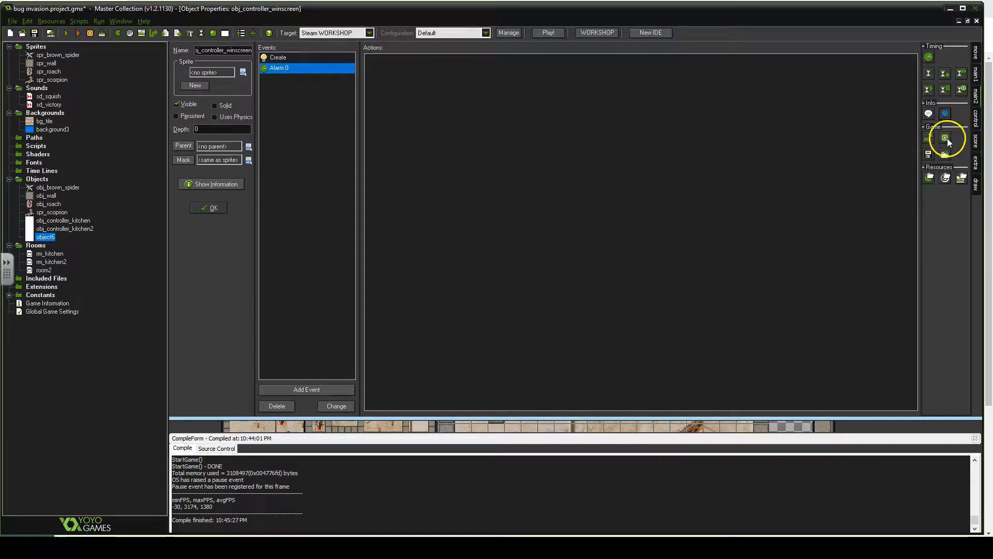
pyautogui.moveTo(947, 138); pyautogui.dragTo(436, 95)
pyautogui.click(409, 65)
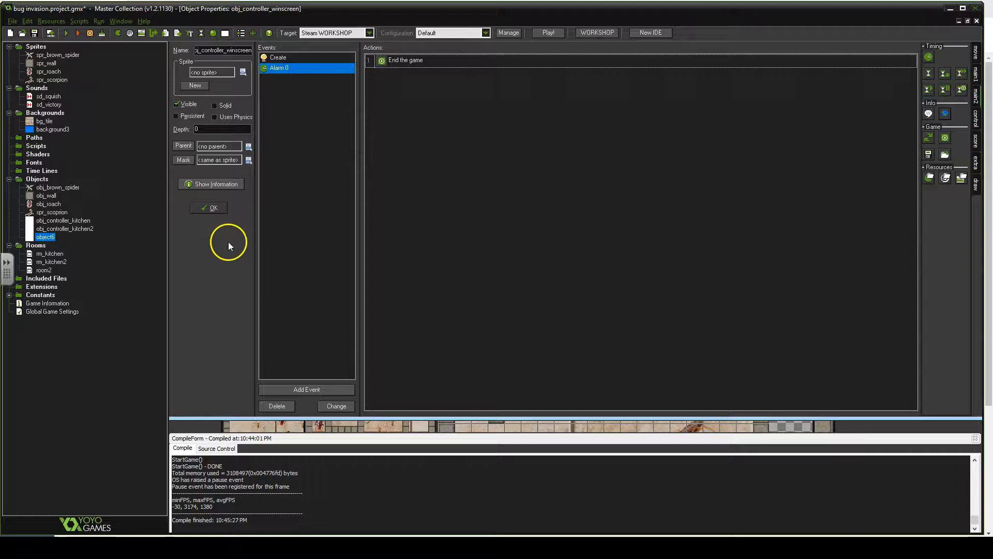
pyautogui.click(213, 208)
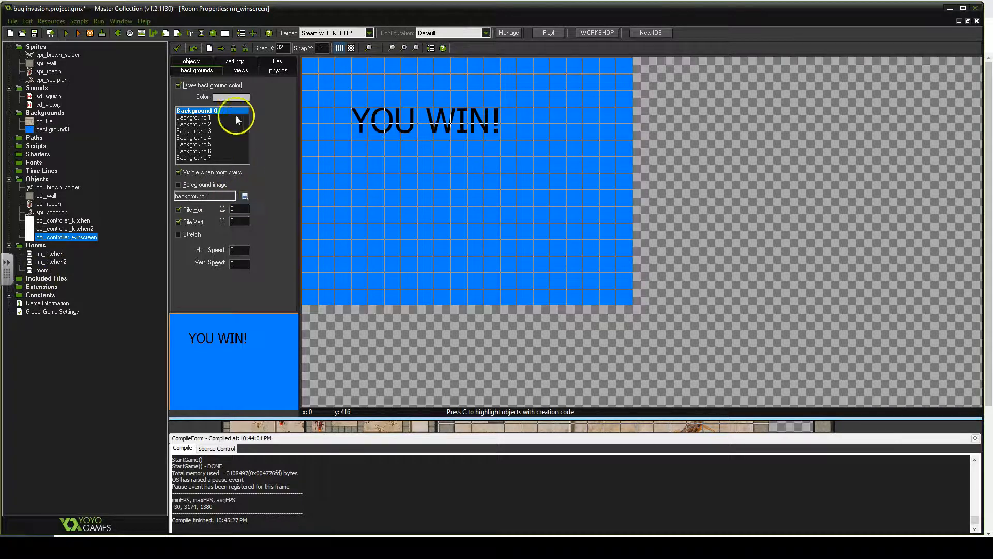
# - Place an obj_controller_winscreen instance near the upper-right corner of the rm_winscreen room
pyautogui.click(190, 61)
pyautogui.click(249, 193)
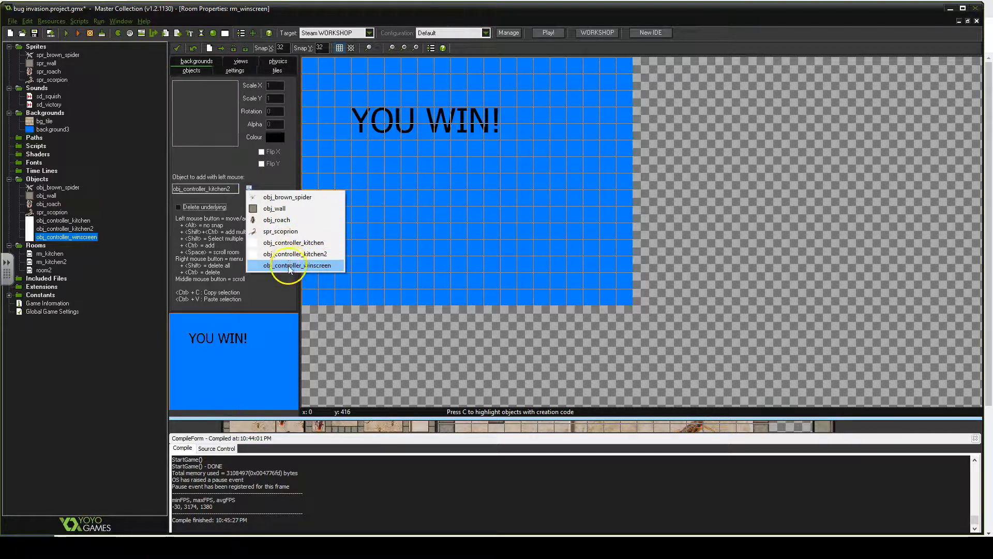
pyautogui.click(321, 264)
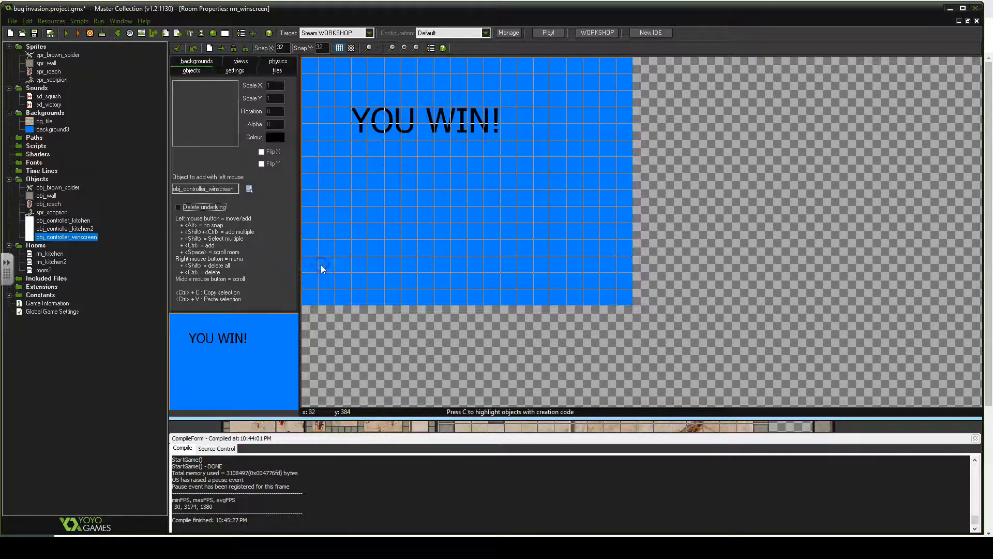
pyautogui.click(616, 73)
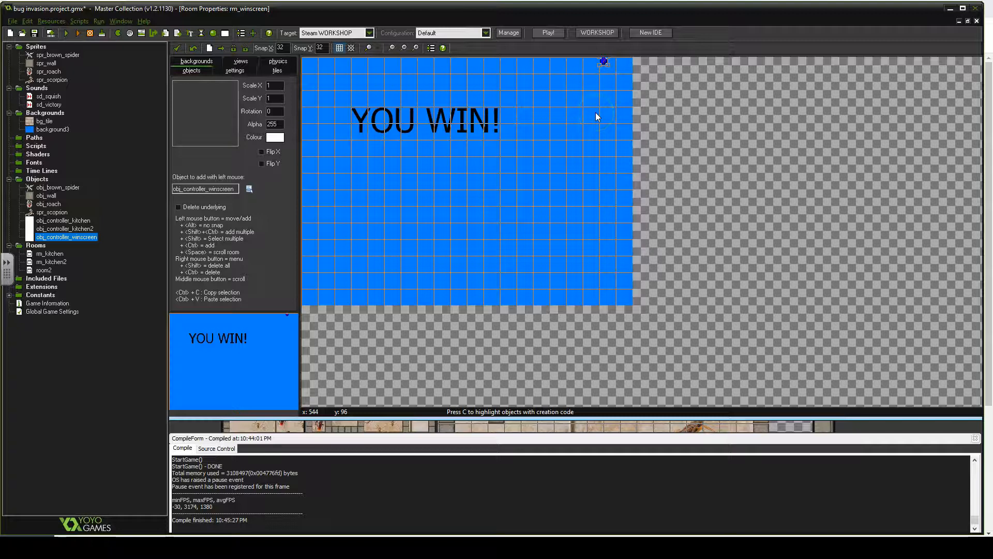
# - Run the game, squash bugs through the kitchen rooms to reach the win screen, then close the game
pyautogui.click(67, 34)
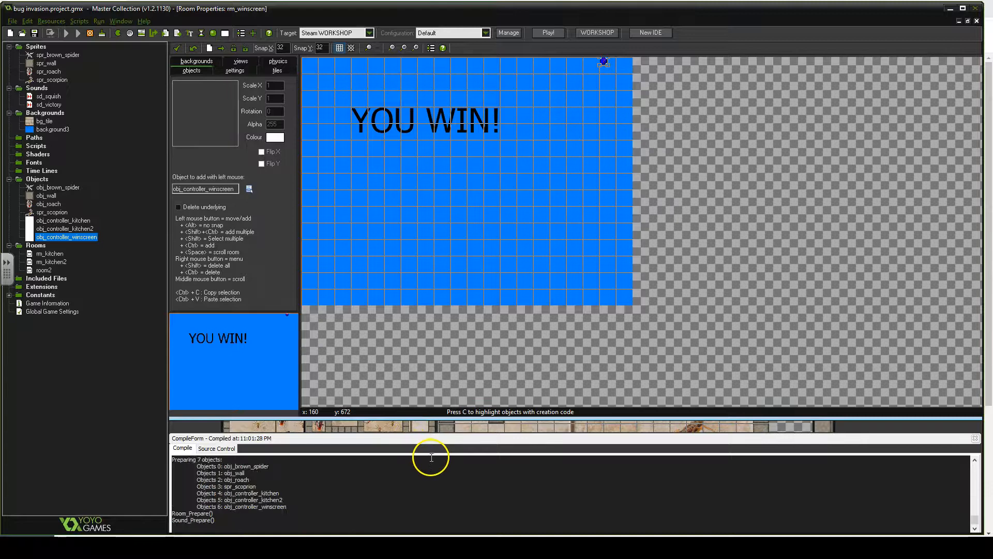
pyautogui.moveTo(547, 155); pyautogui.dragTo(498, 107)
pyautogui.click(427, 178)
pyautogui.click(386, 222)
pyautogui.click(383, 238)
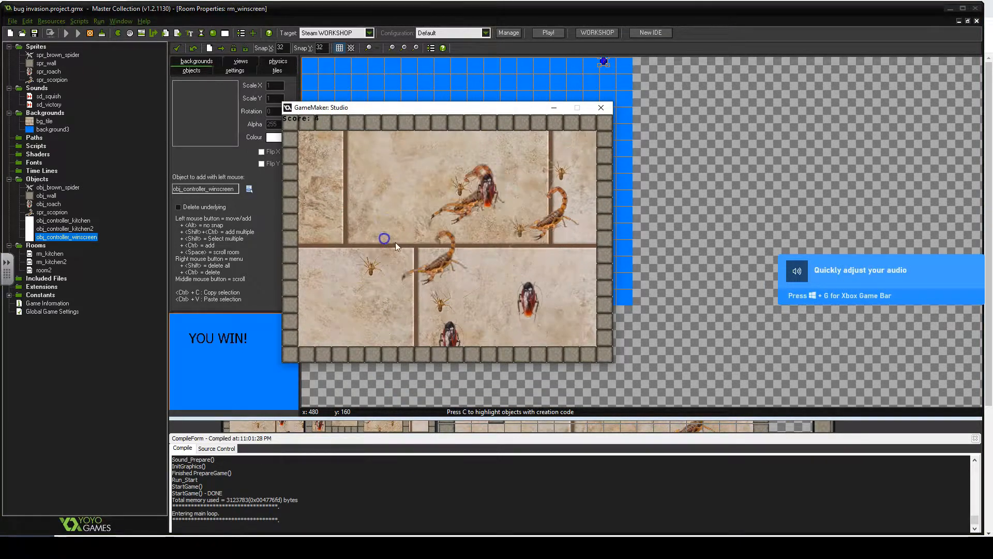
pyautogui.click(400, 230)
pyautogui.click(427, 191)
pyautogui.click(426, 188)
pyautogui.click(356, 160)
pyautogui.click(448, 162)
pyautogui.click(391, 162)
pyautogui.click(397, 203)
pyautogui.click(413, 191)
pyautogui.click(436, 158)
pyautogui.click(418, 157)
pyautogui.click(475, 164)
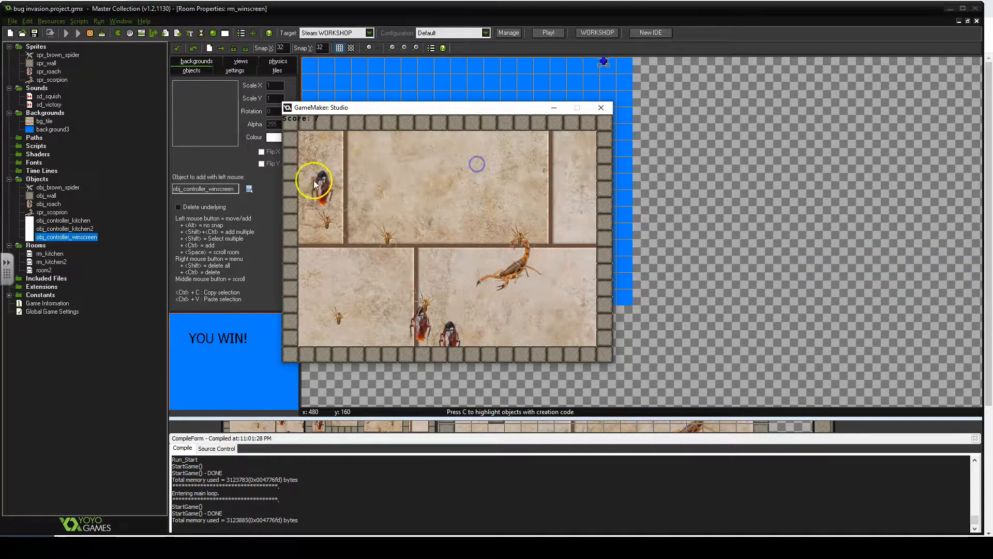
pyautogui.click(333, 206)
pyautogui.click(343, 235)
pyautogui.click(335, 248)
pyautogui.click(449, 339)
pyautogui.click(326, 162)
pyautogui.click(346, 139)
pyautogui.click(528, 339)
pyautogui.click(531, 145)
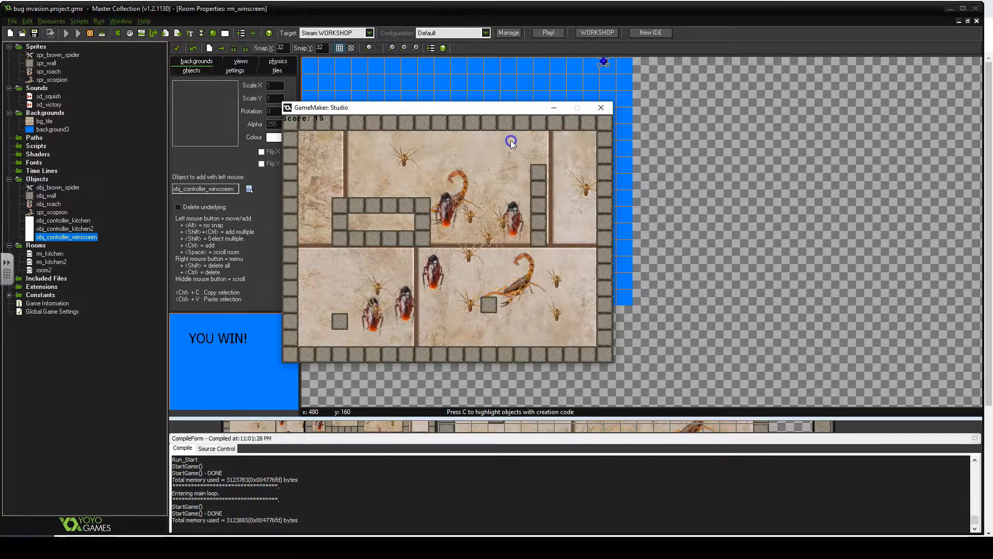
pyautogui.click(451, 209)
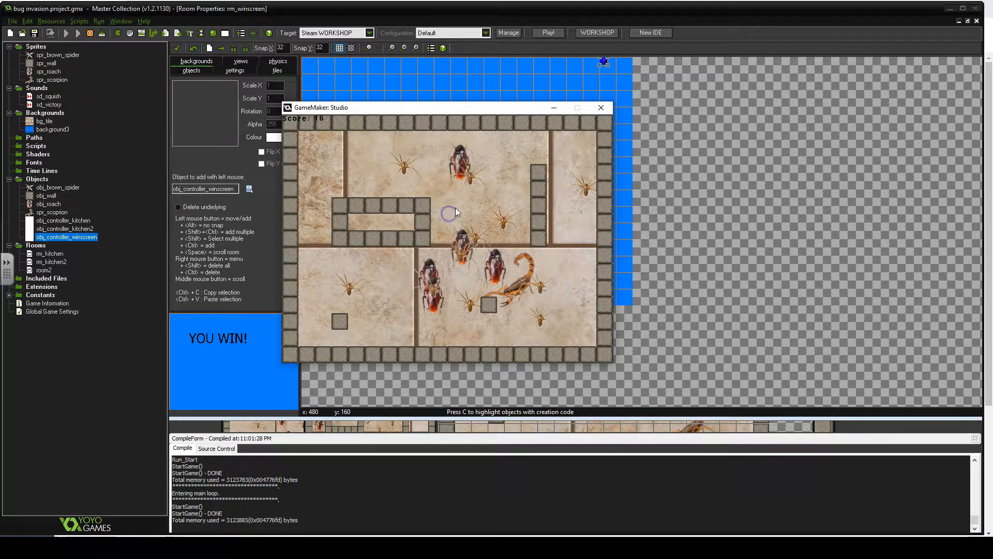
pyautogui.click(462, 172)
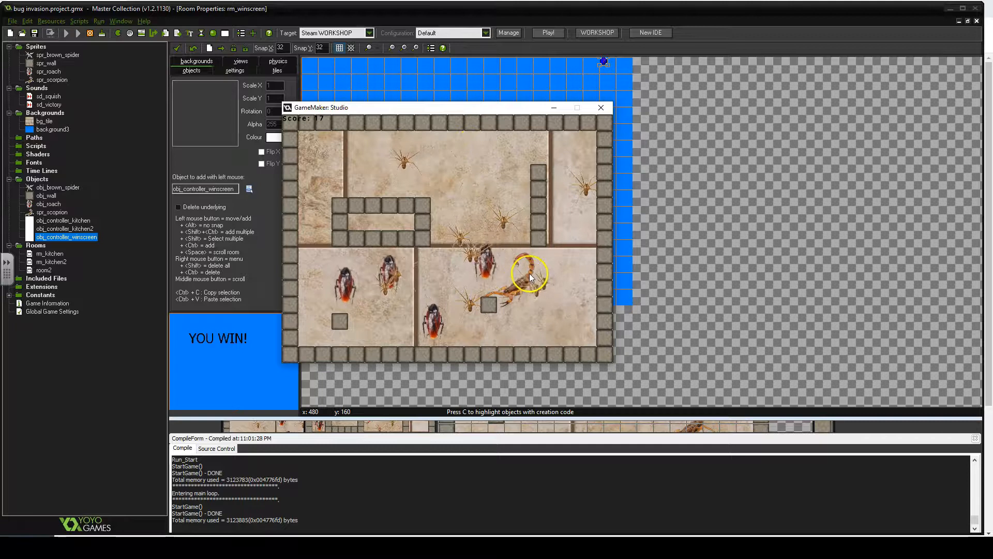
pyautogui.click(315, 305)
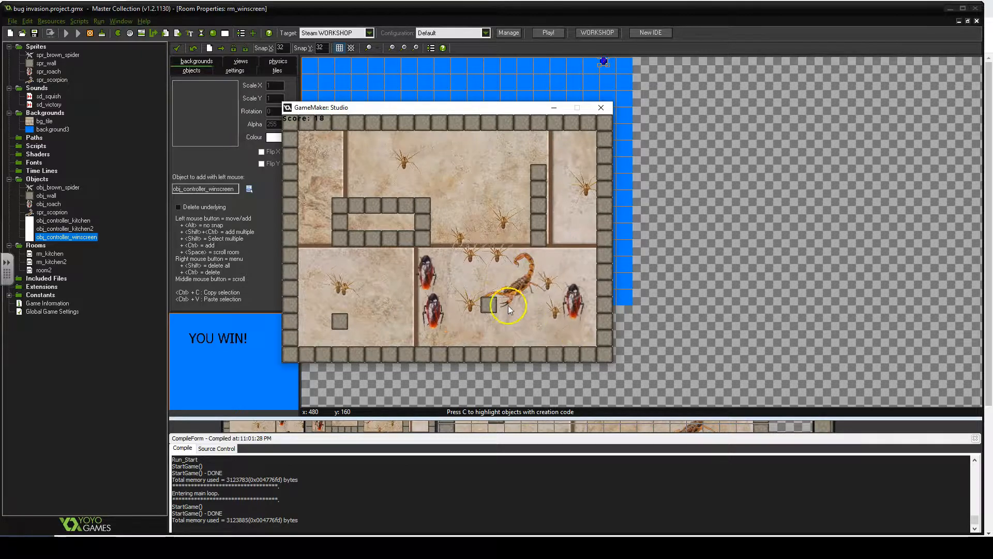
pyautogui.click(538, 262)
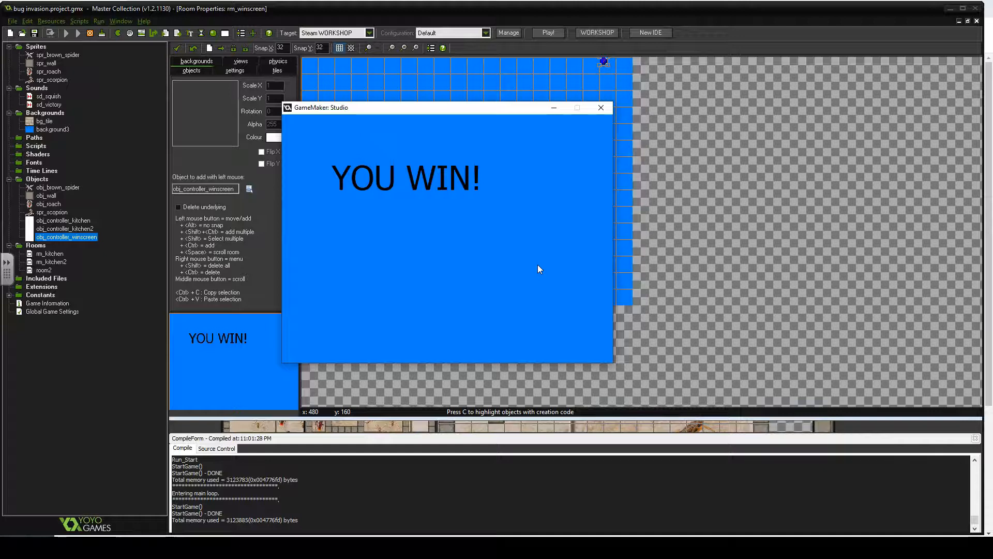
pyautogui.press('Escape')
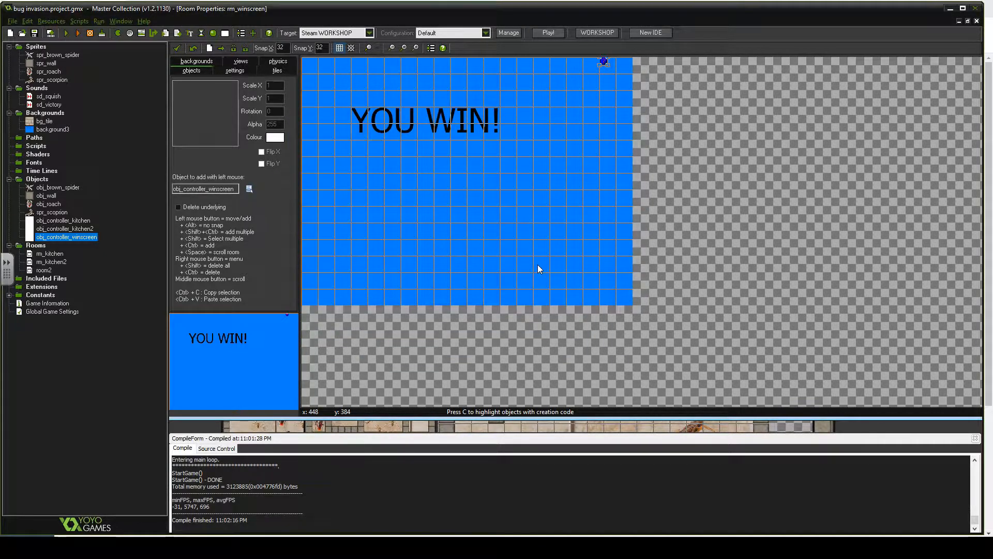